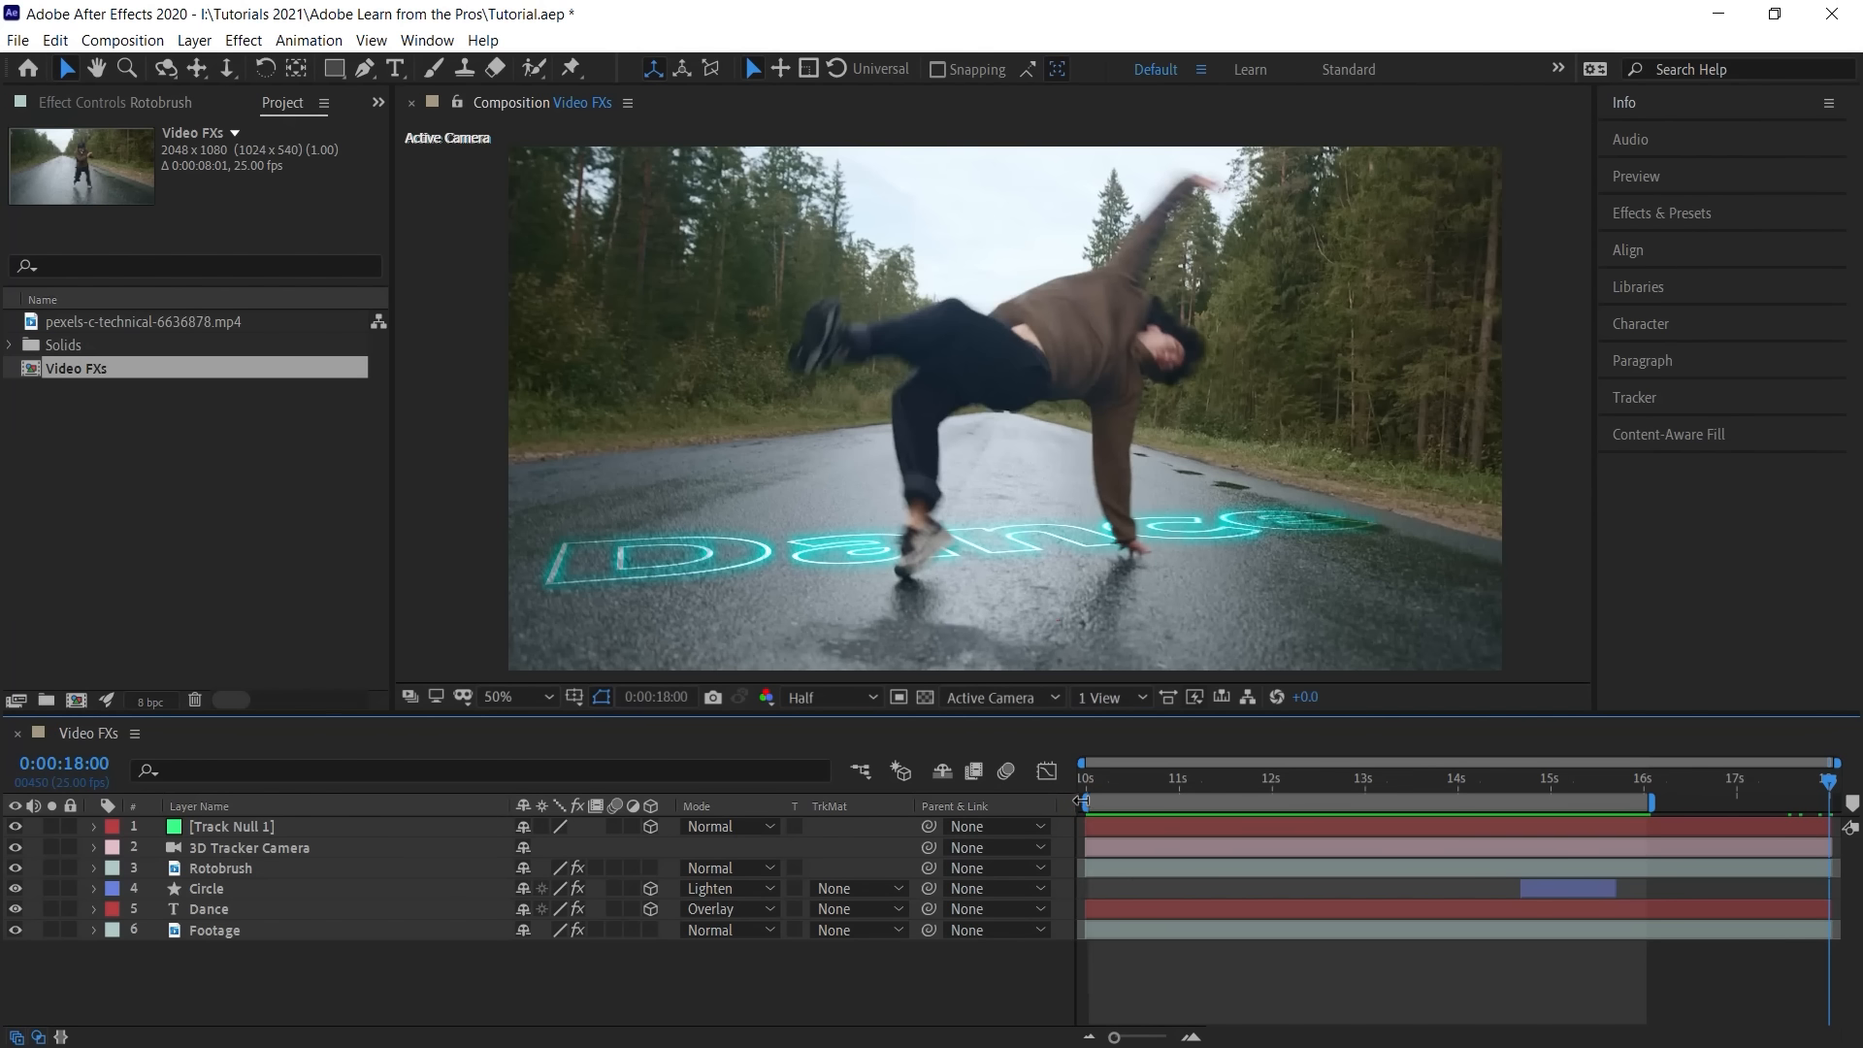
Step: Set the composition's work area to run from 0:00:12:00 to 0:00:18:00
drag(1652, 801, 1526, 801)
drag(1837, 781, 1272, 786)
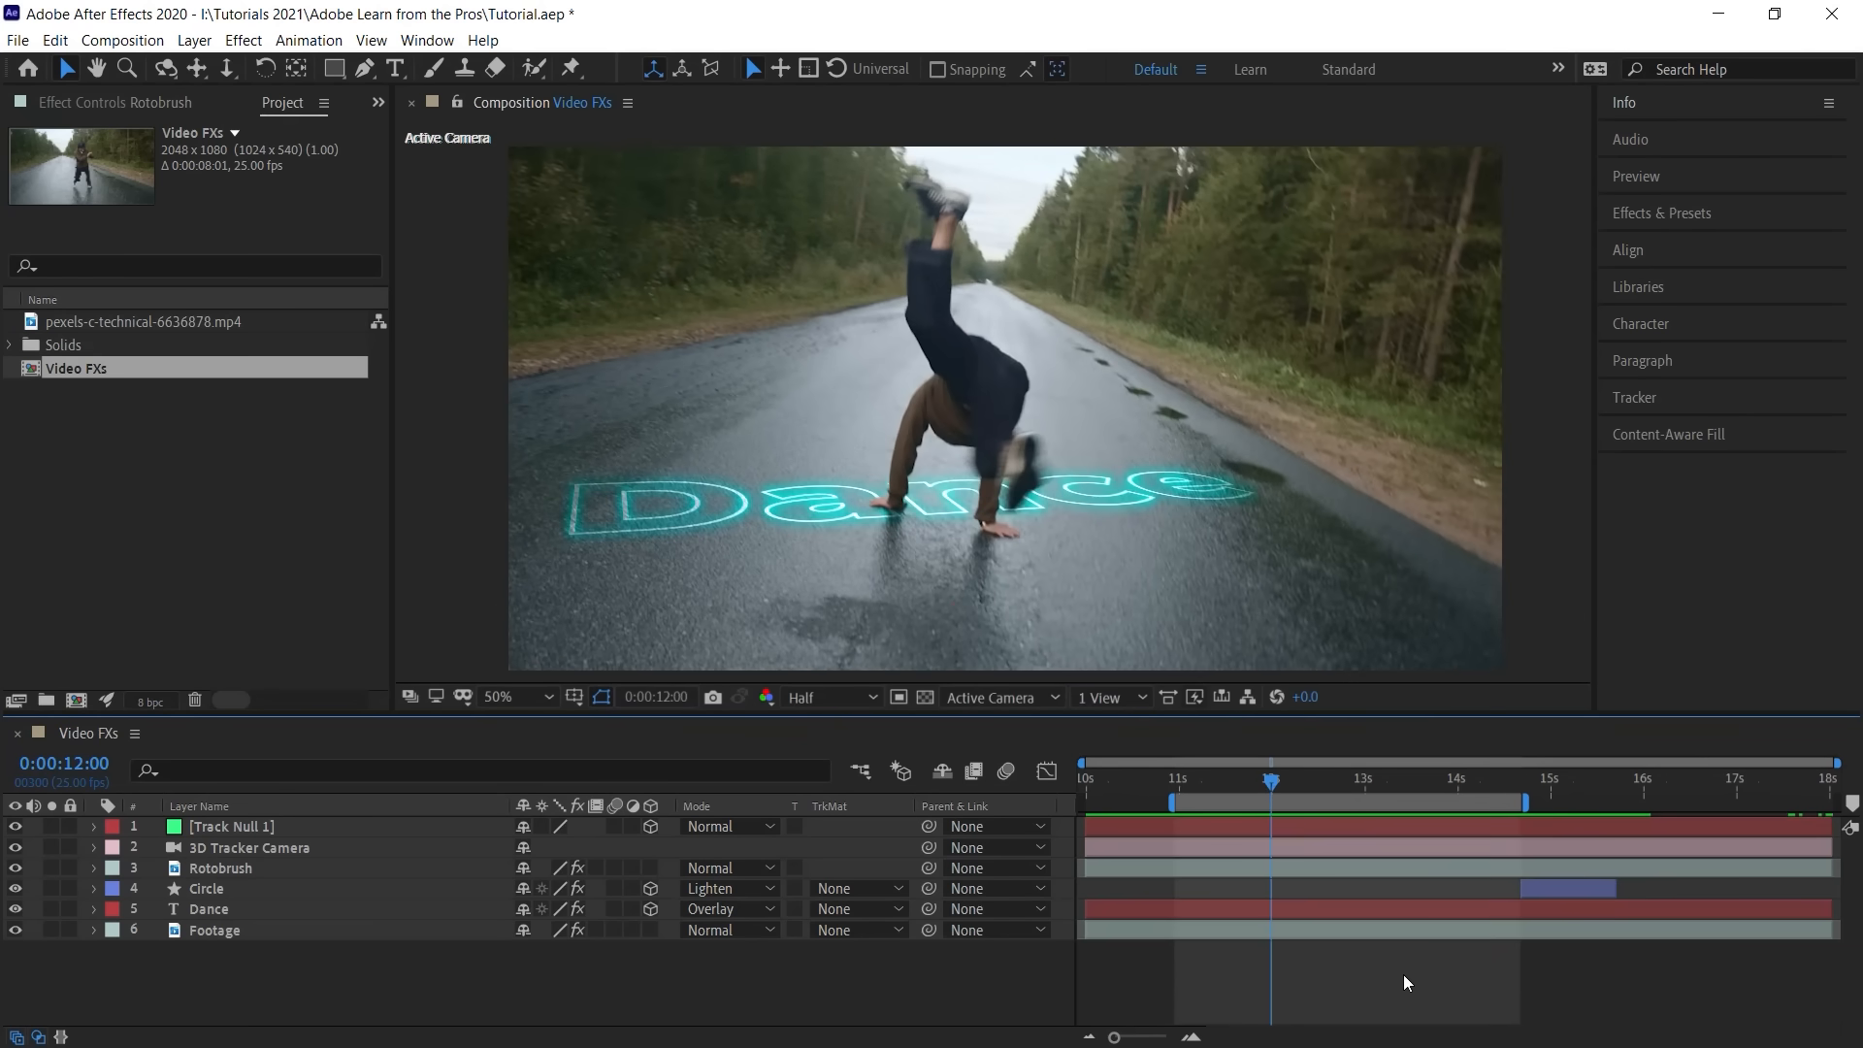
key(b)
drag(1272, 784, 1832, 791)
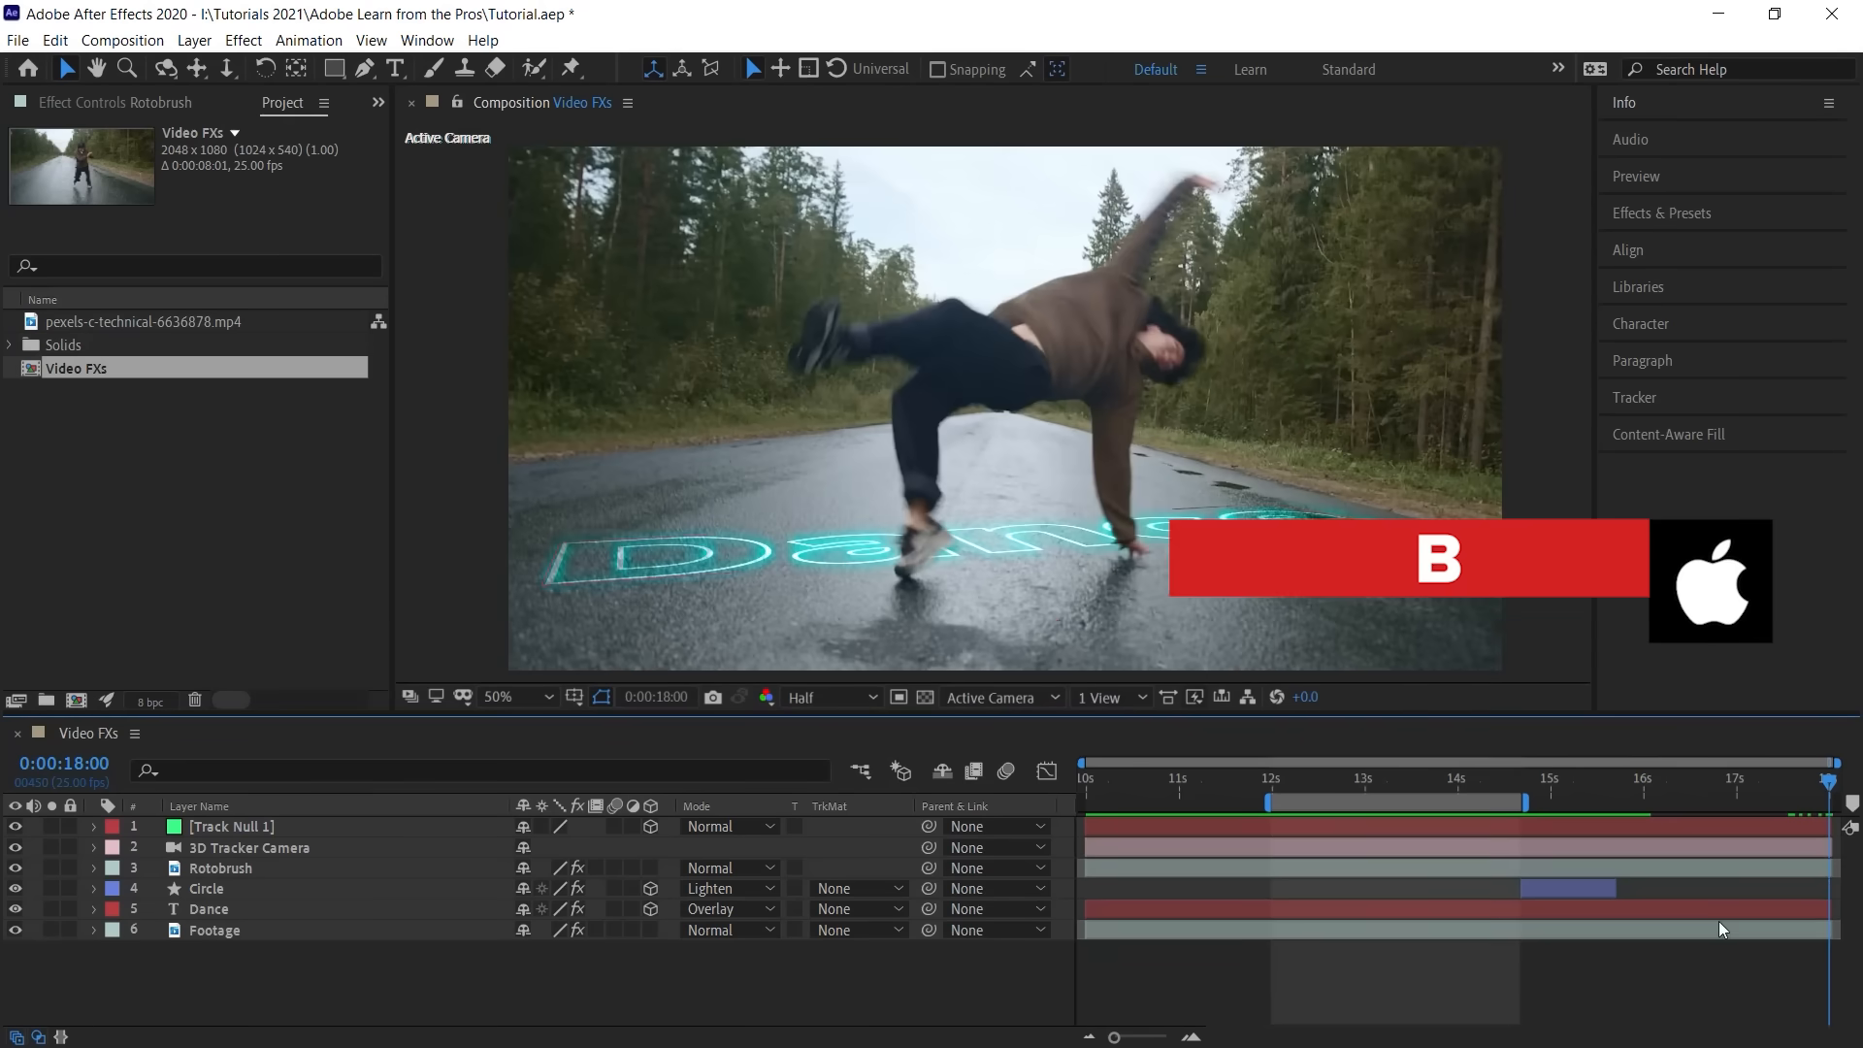
key(n)
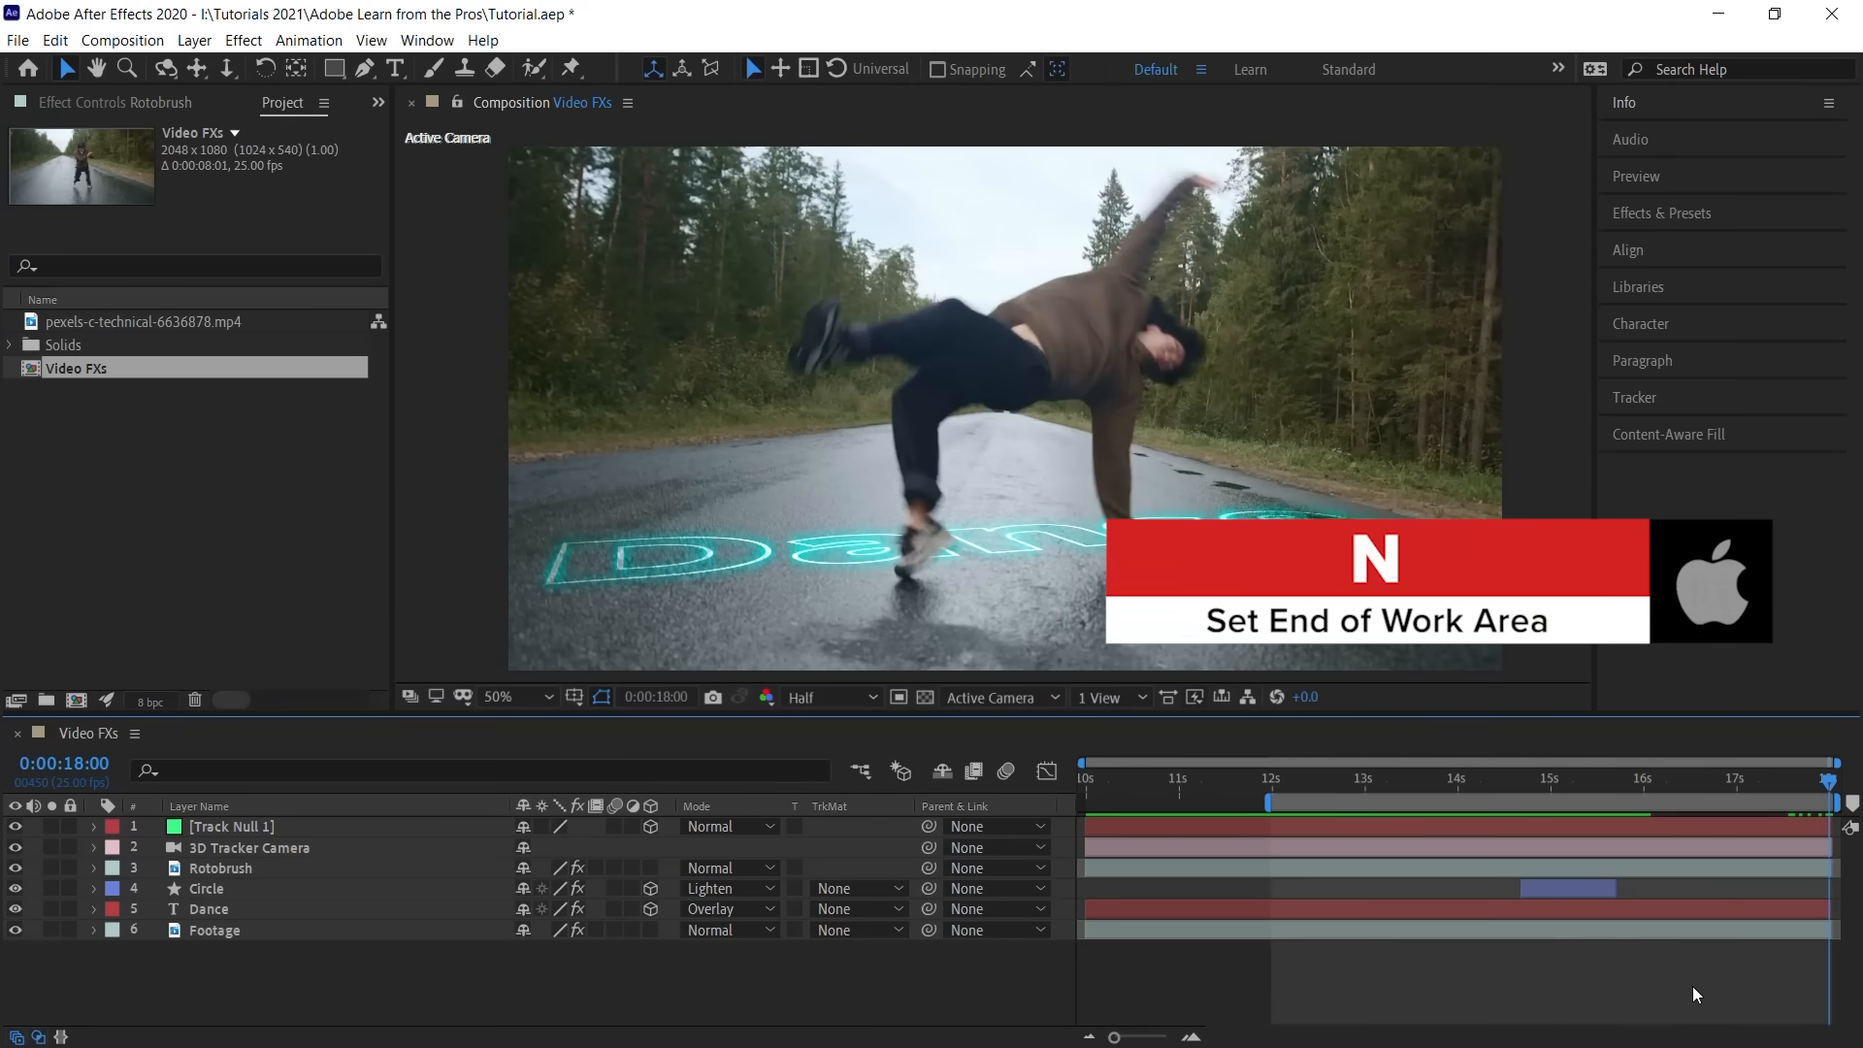
Step: Solo the Rotobrush layer and auto-trace its Alpha channel over the work area, applying the result to a new layer
click(307, 873)
click(52, 867)
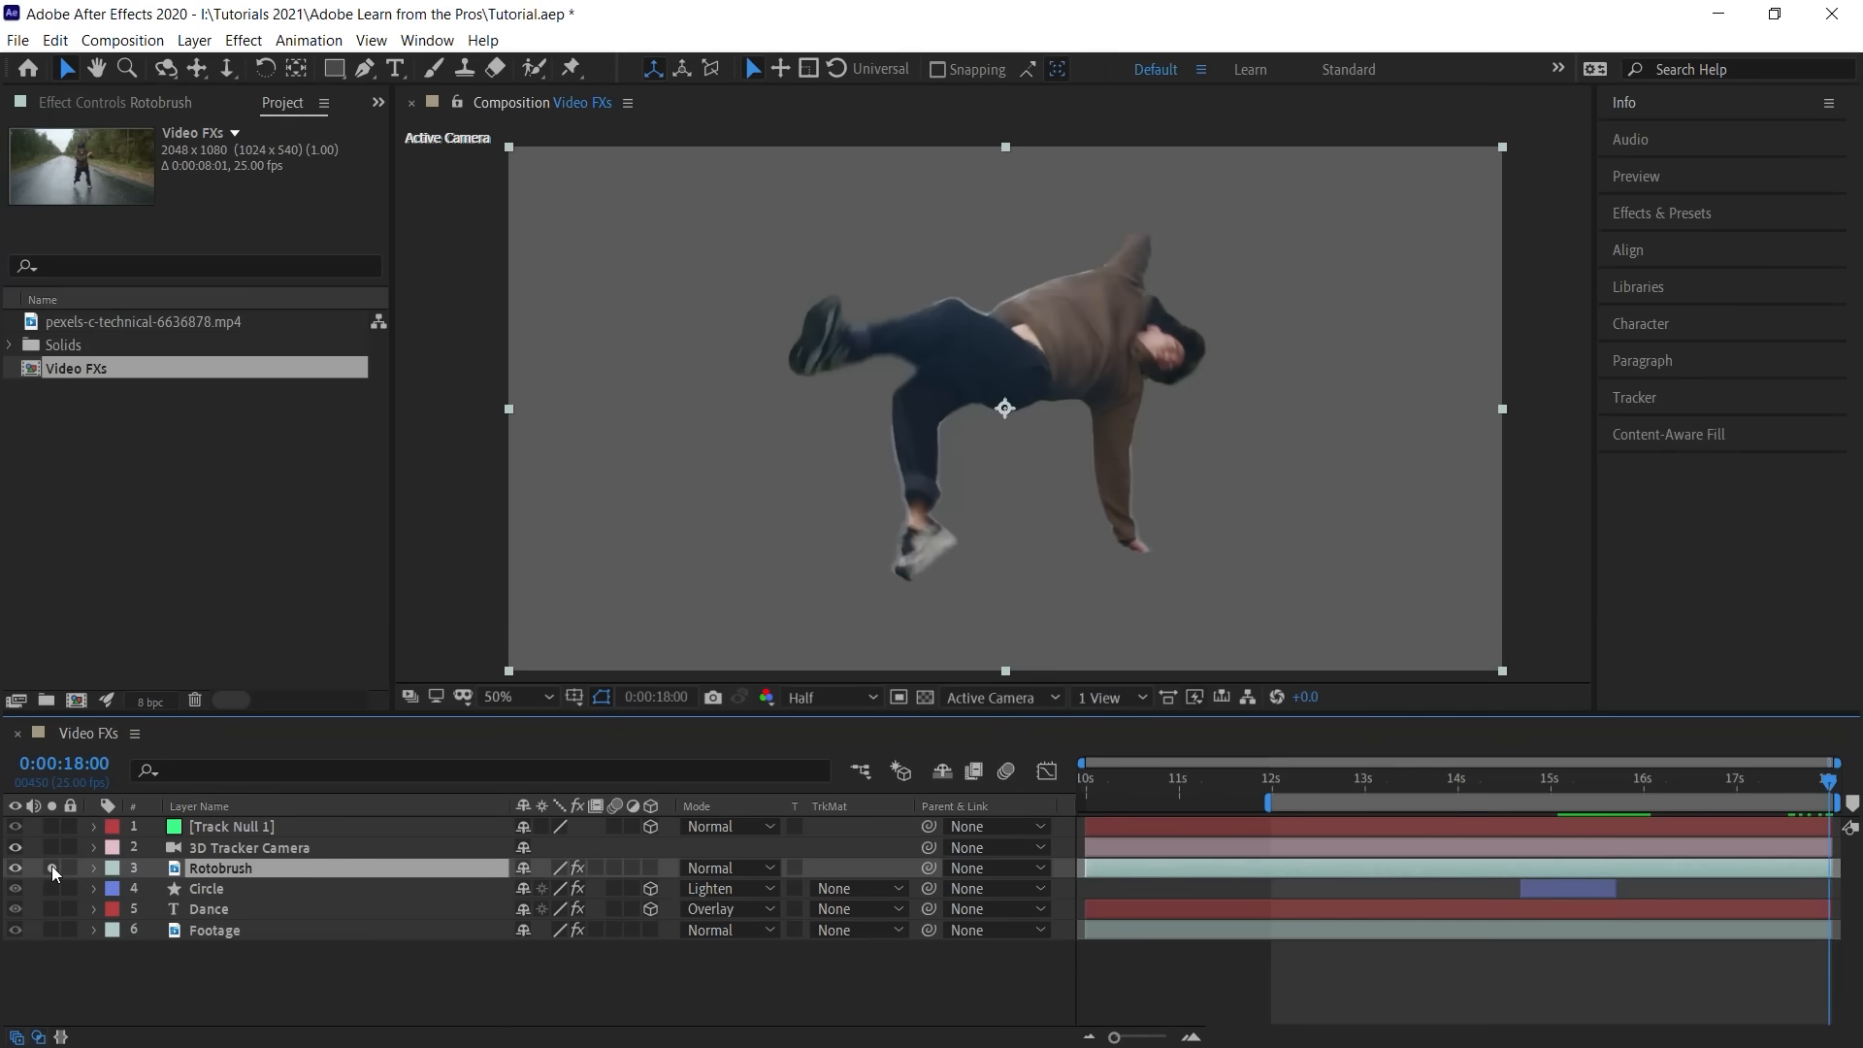
click(194, 41)
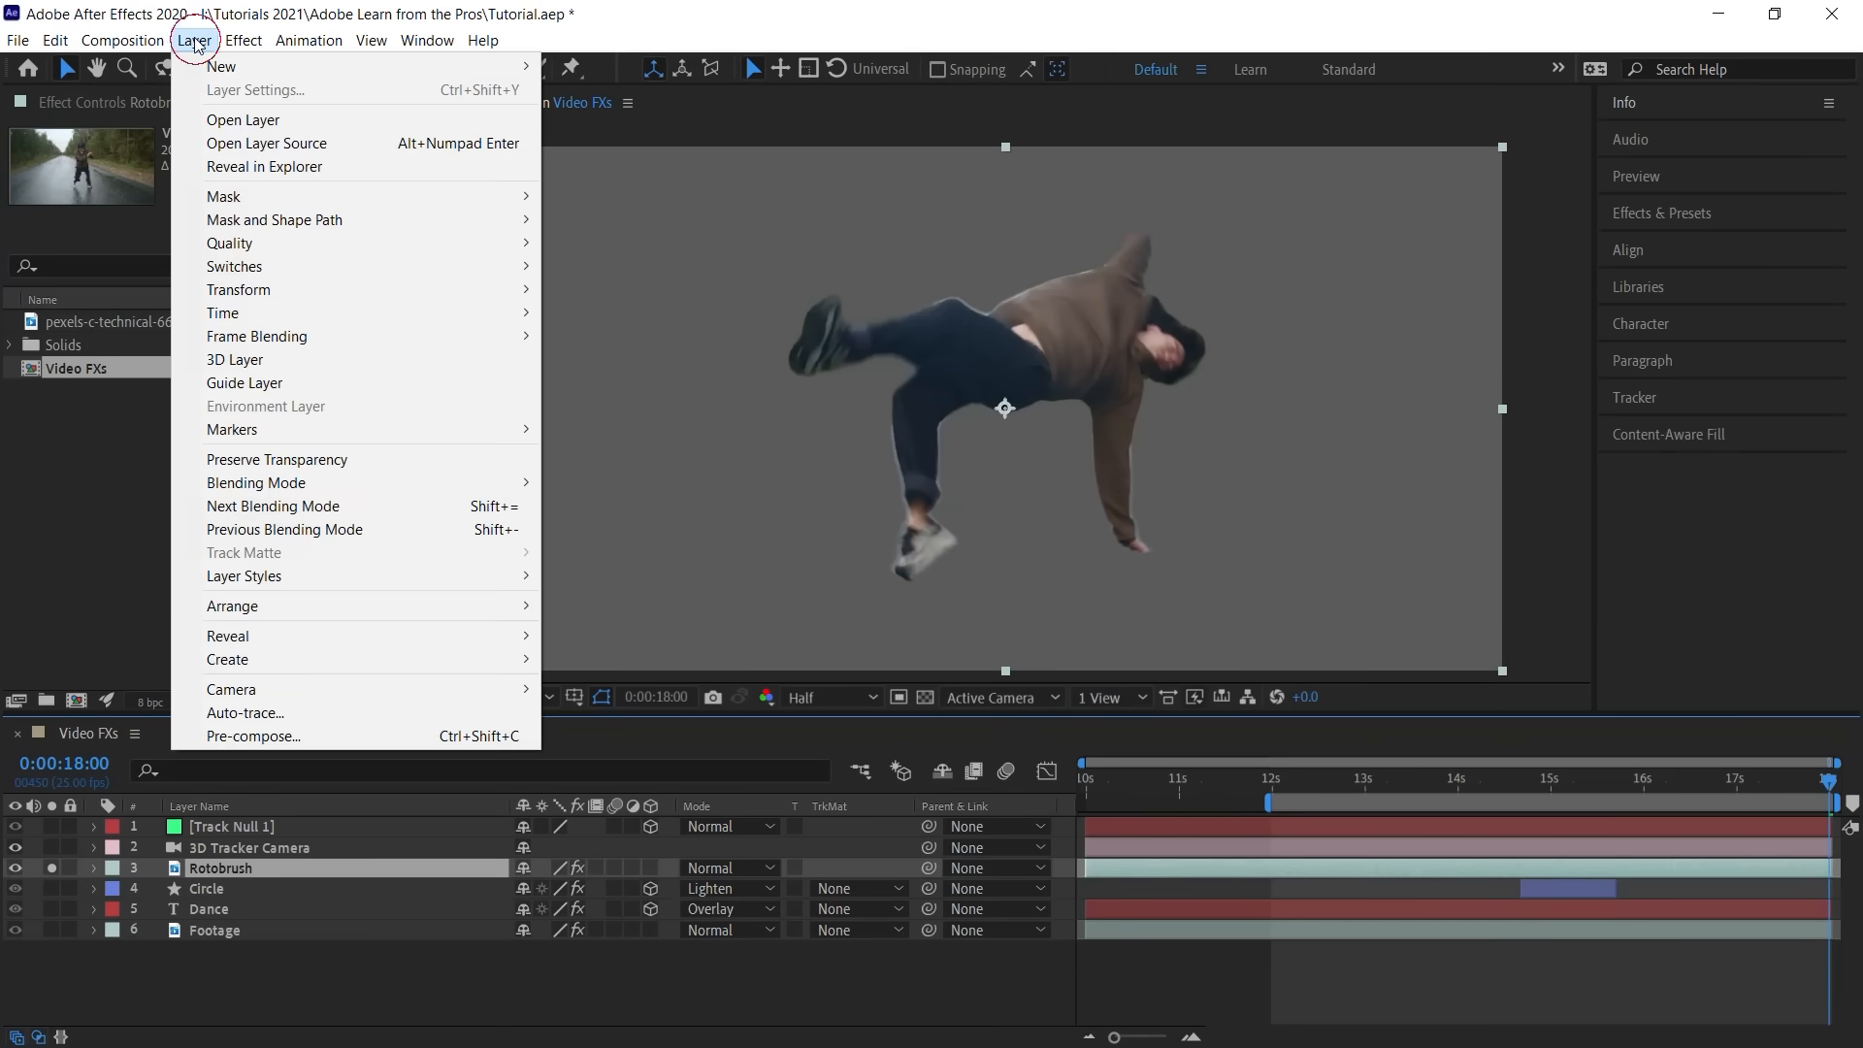
click(301, 718)
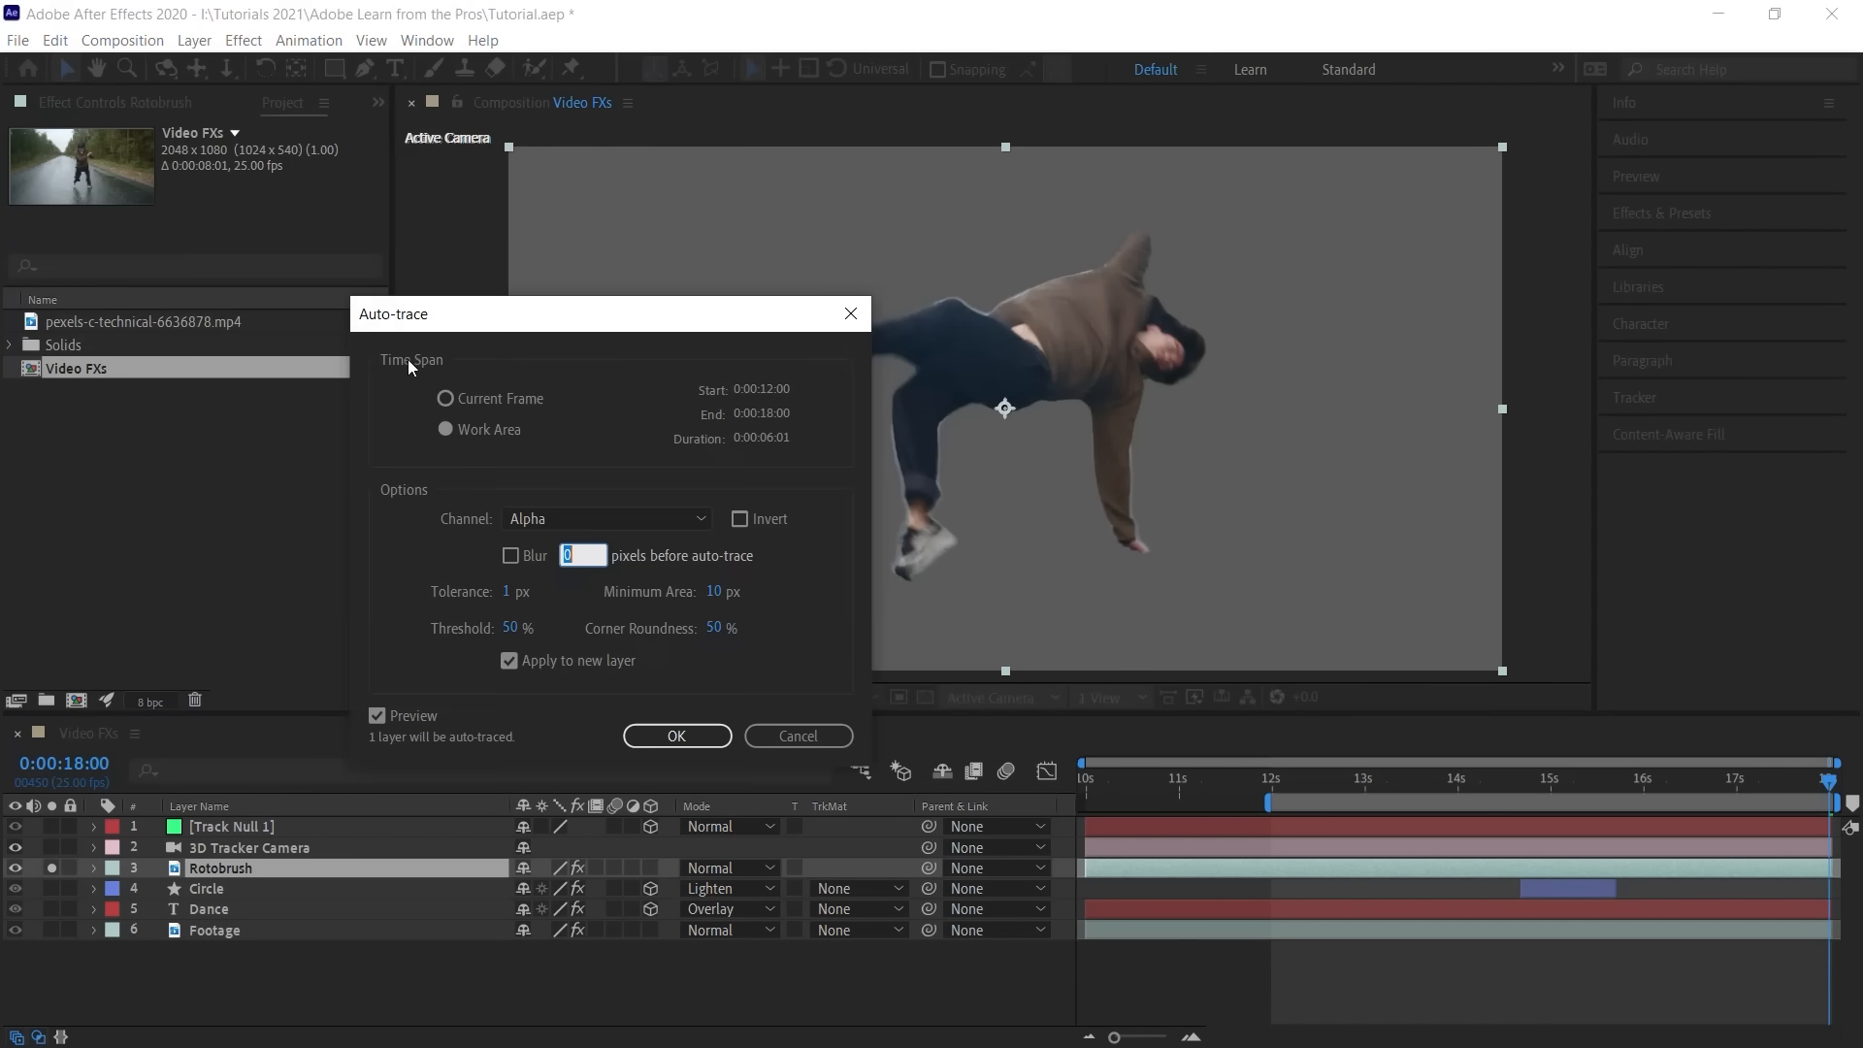
click(505, 430)
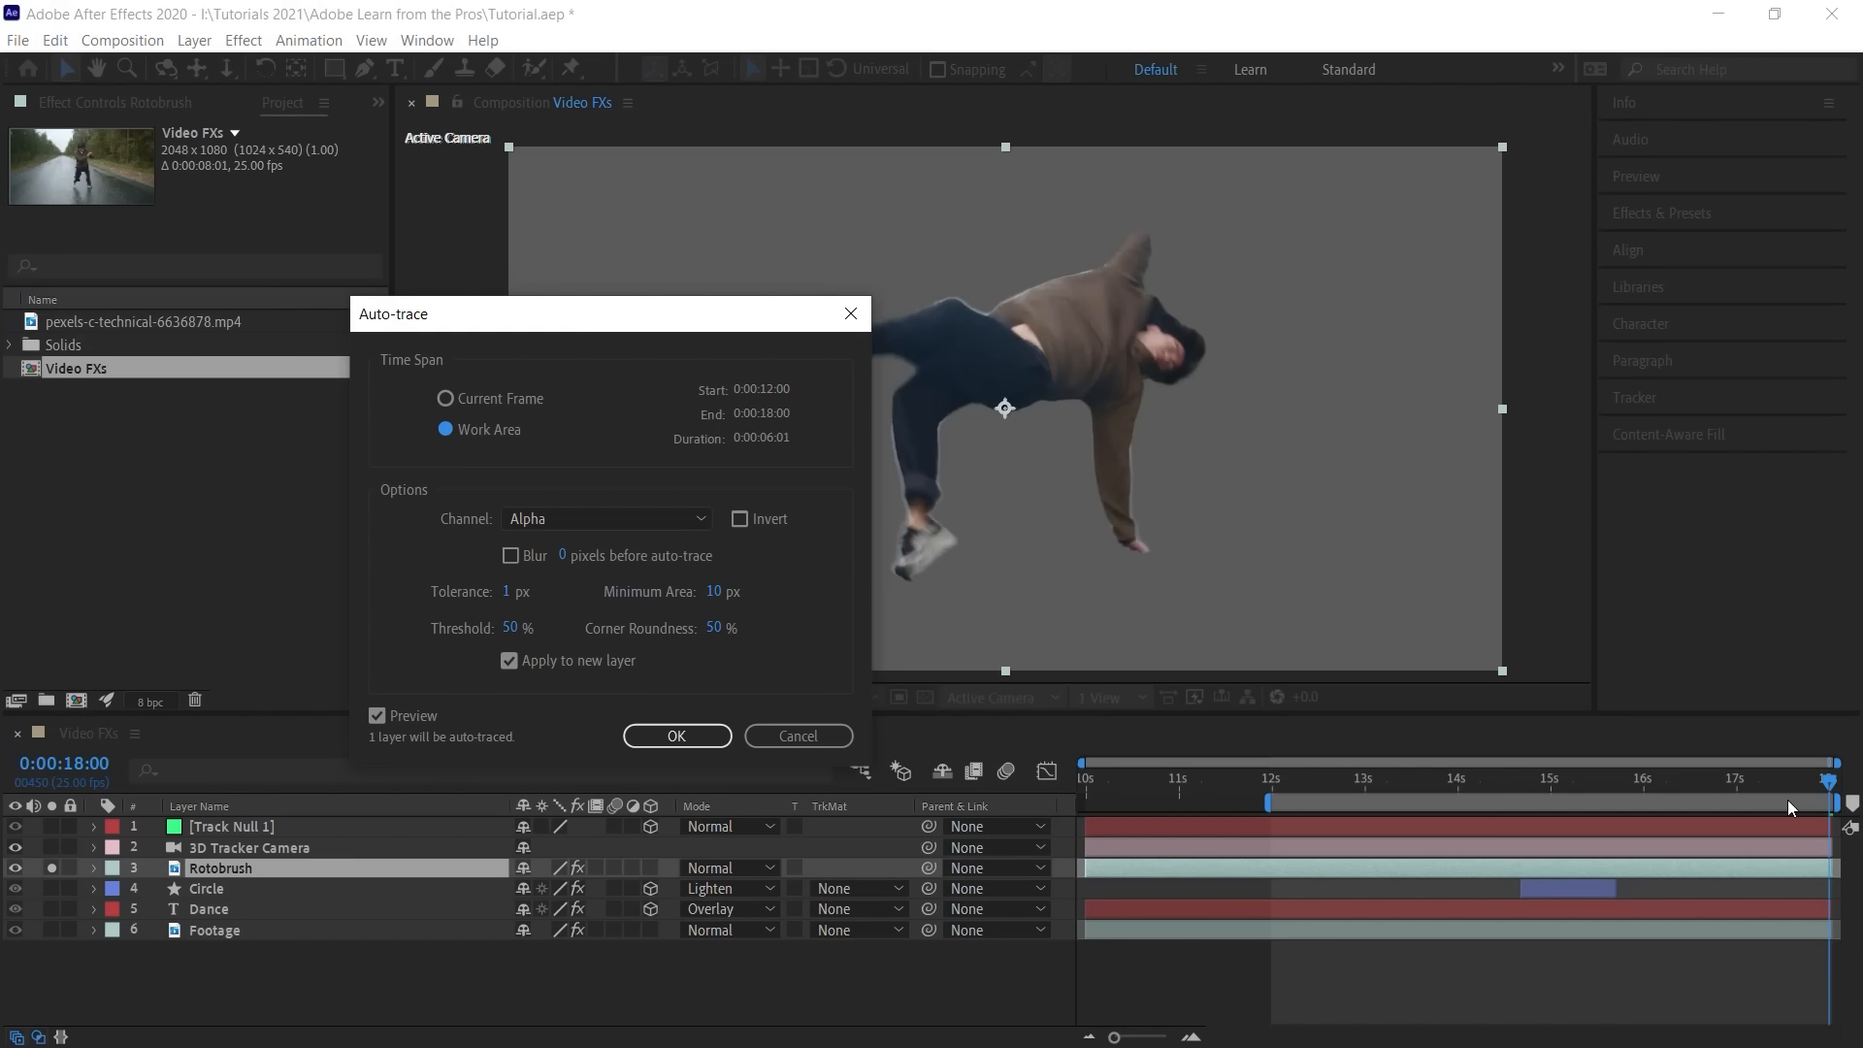
click(563, 519)
click(562, 546)
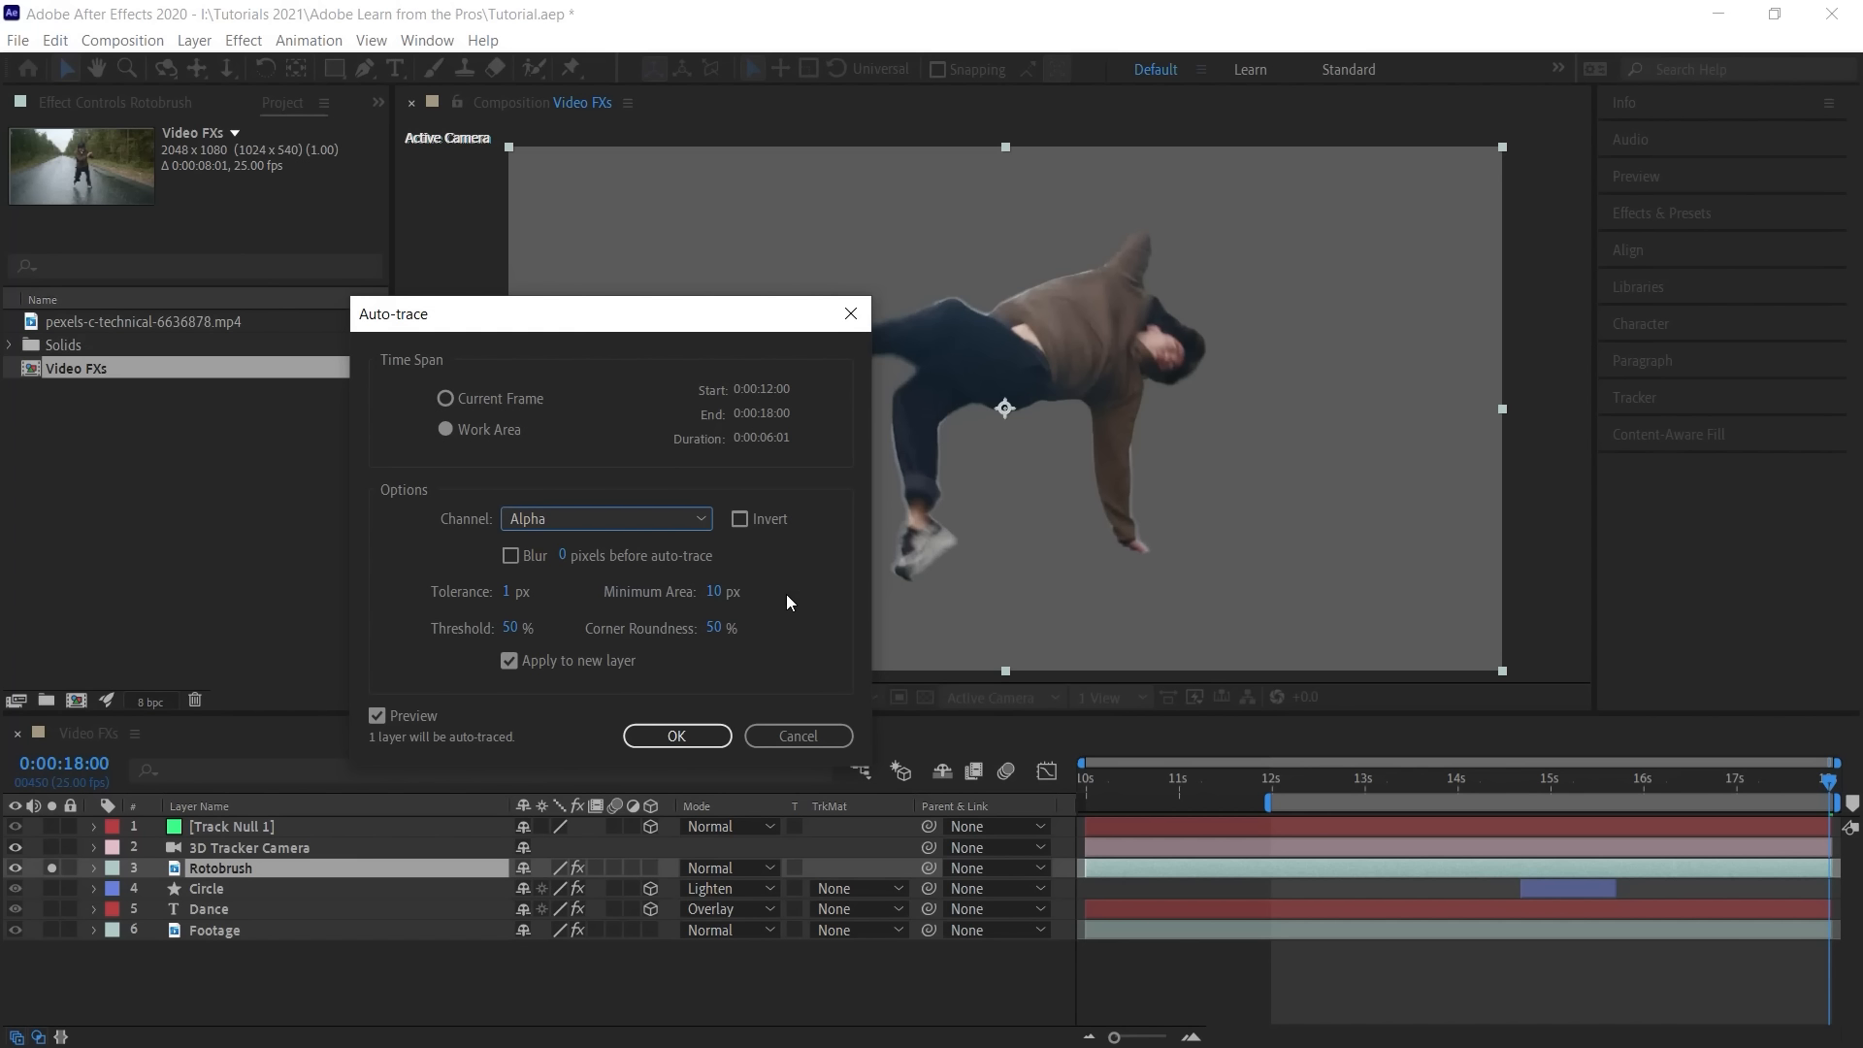
click(510, 661)
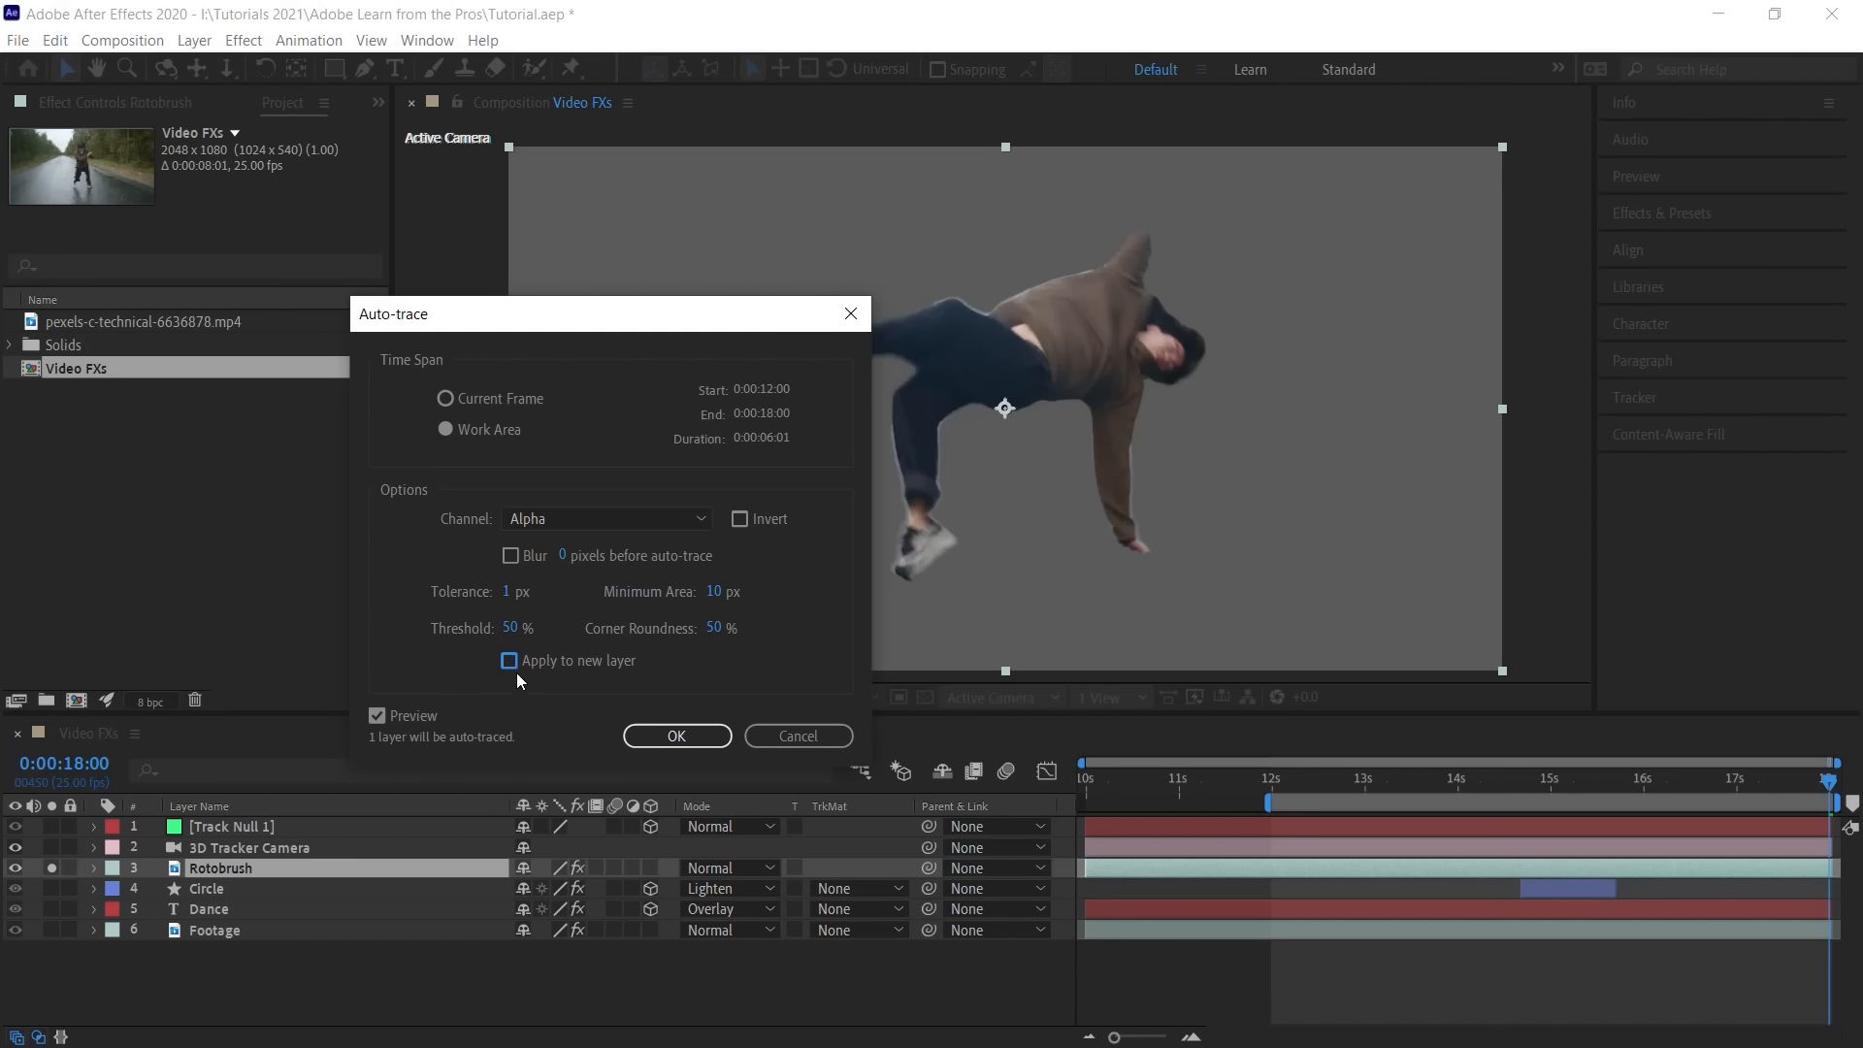
click(676, 736)
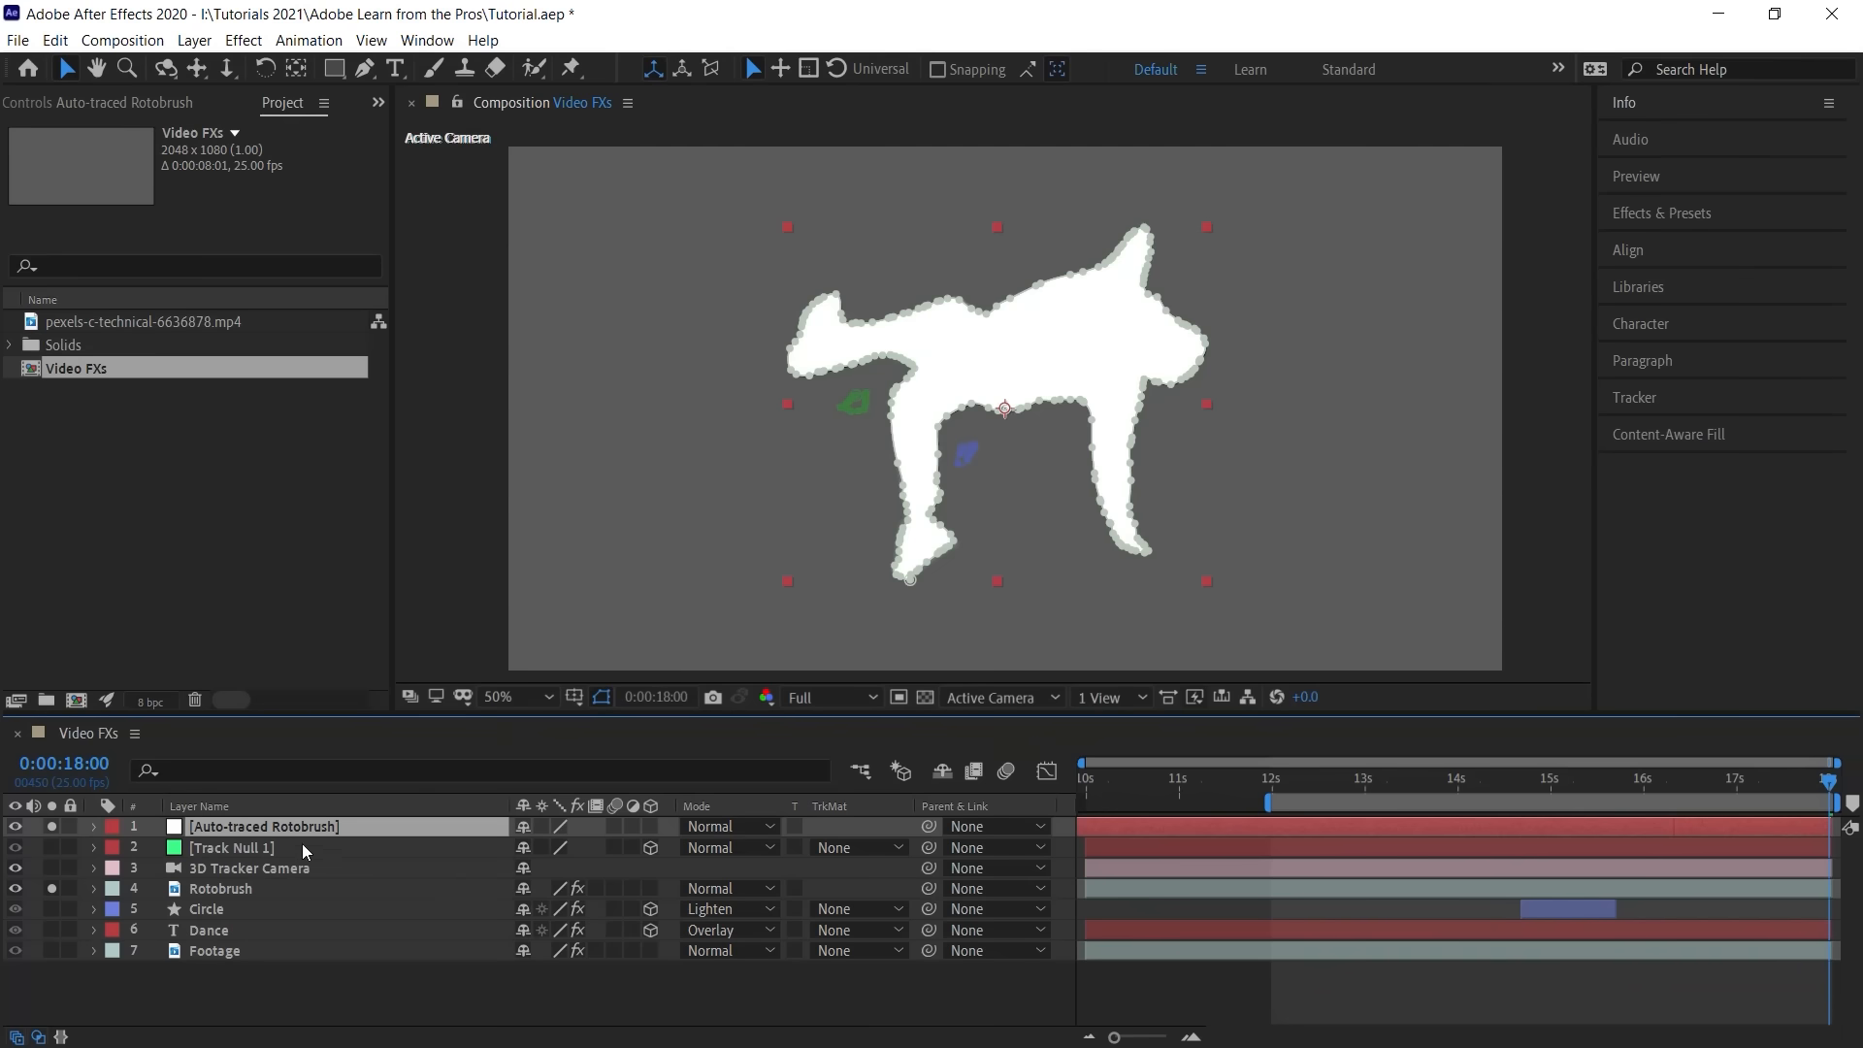
Step: Rename the auto-traced layer to Silhouette
key(Return)
text(Silhou)
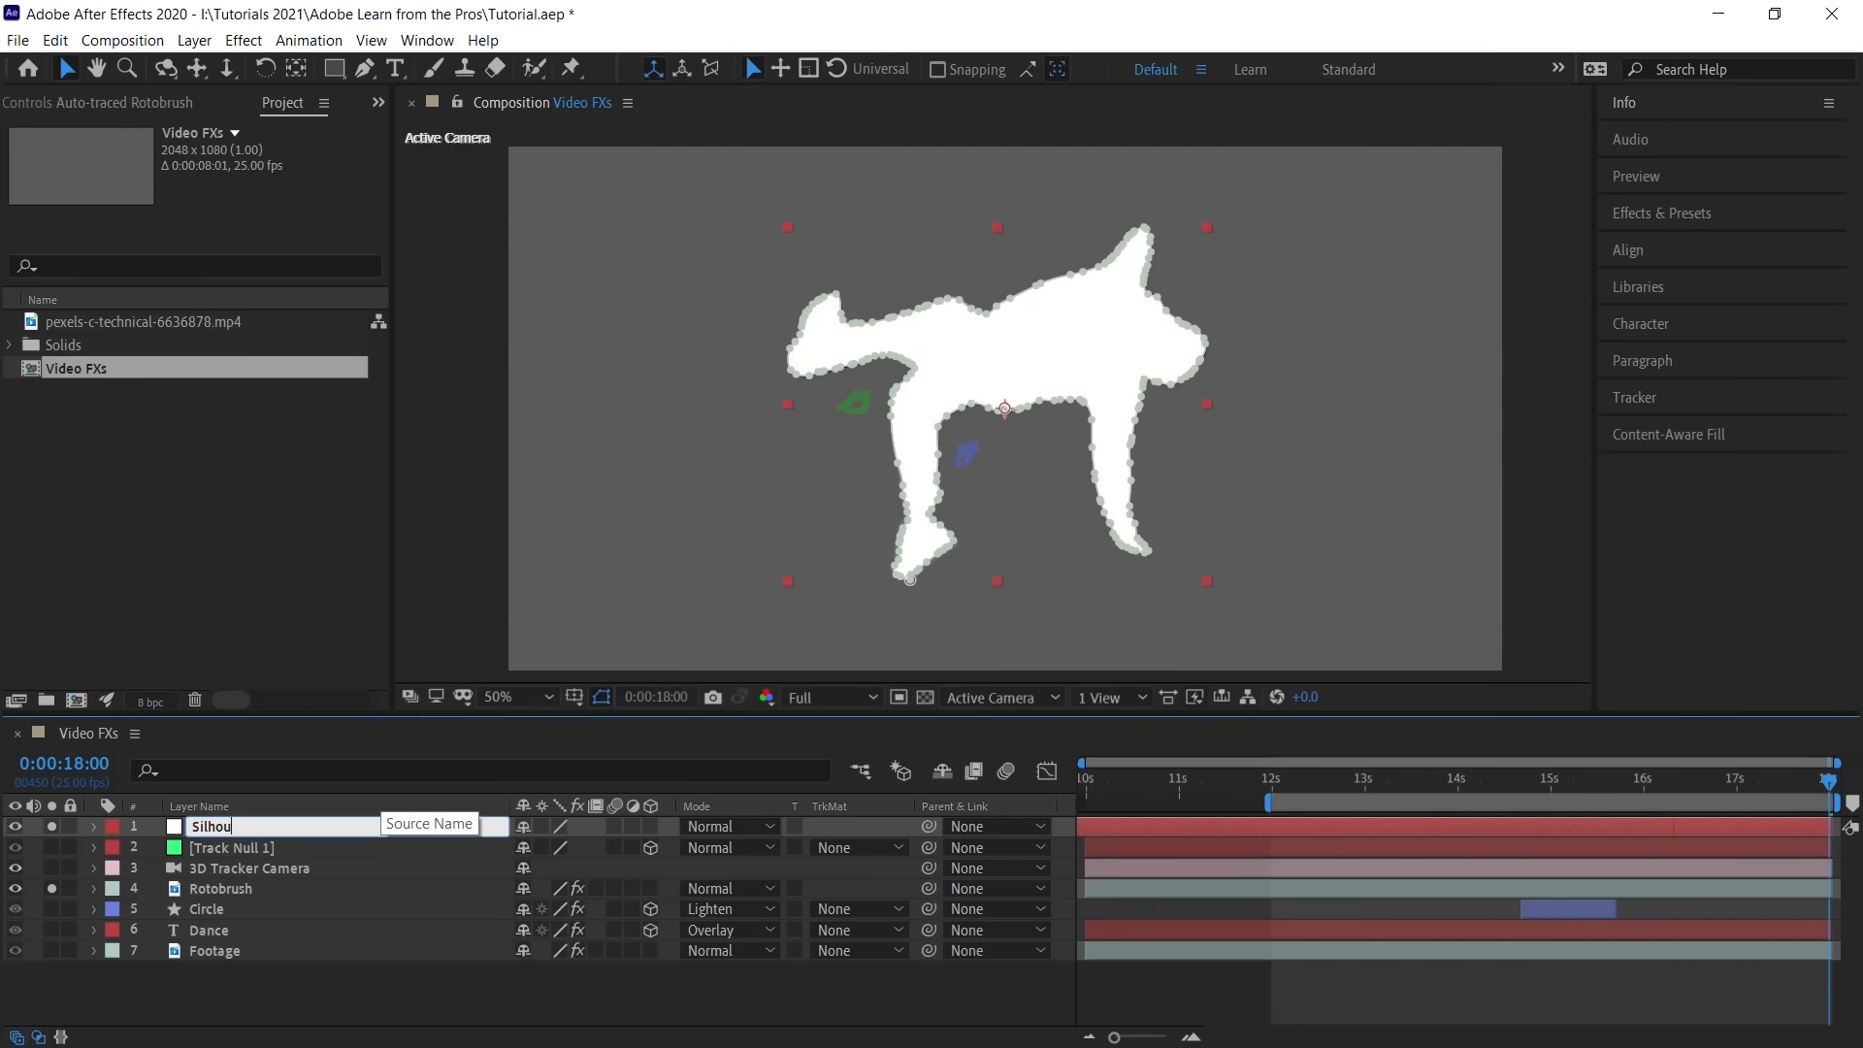
text(ette)
key(Return)
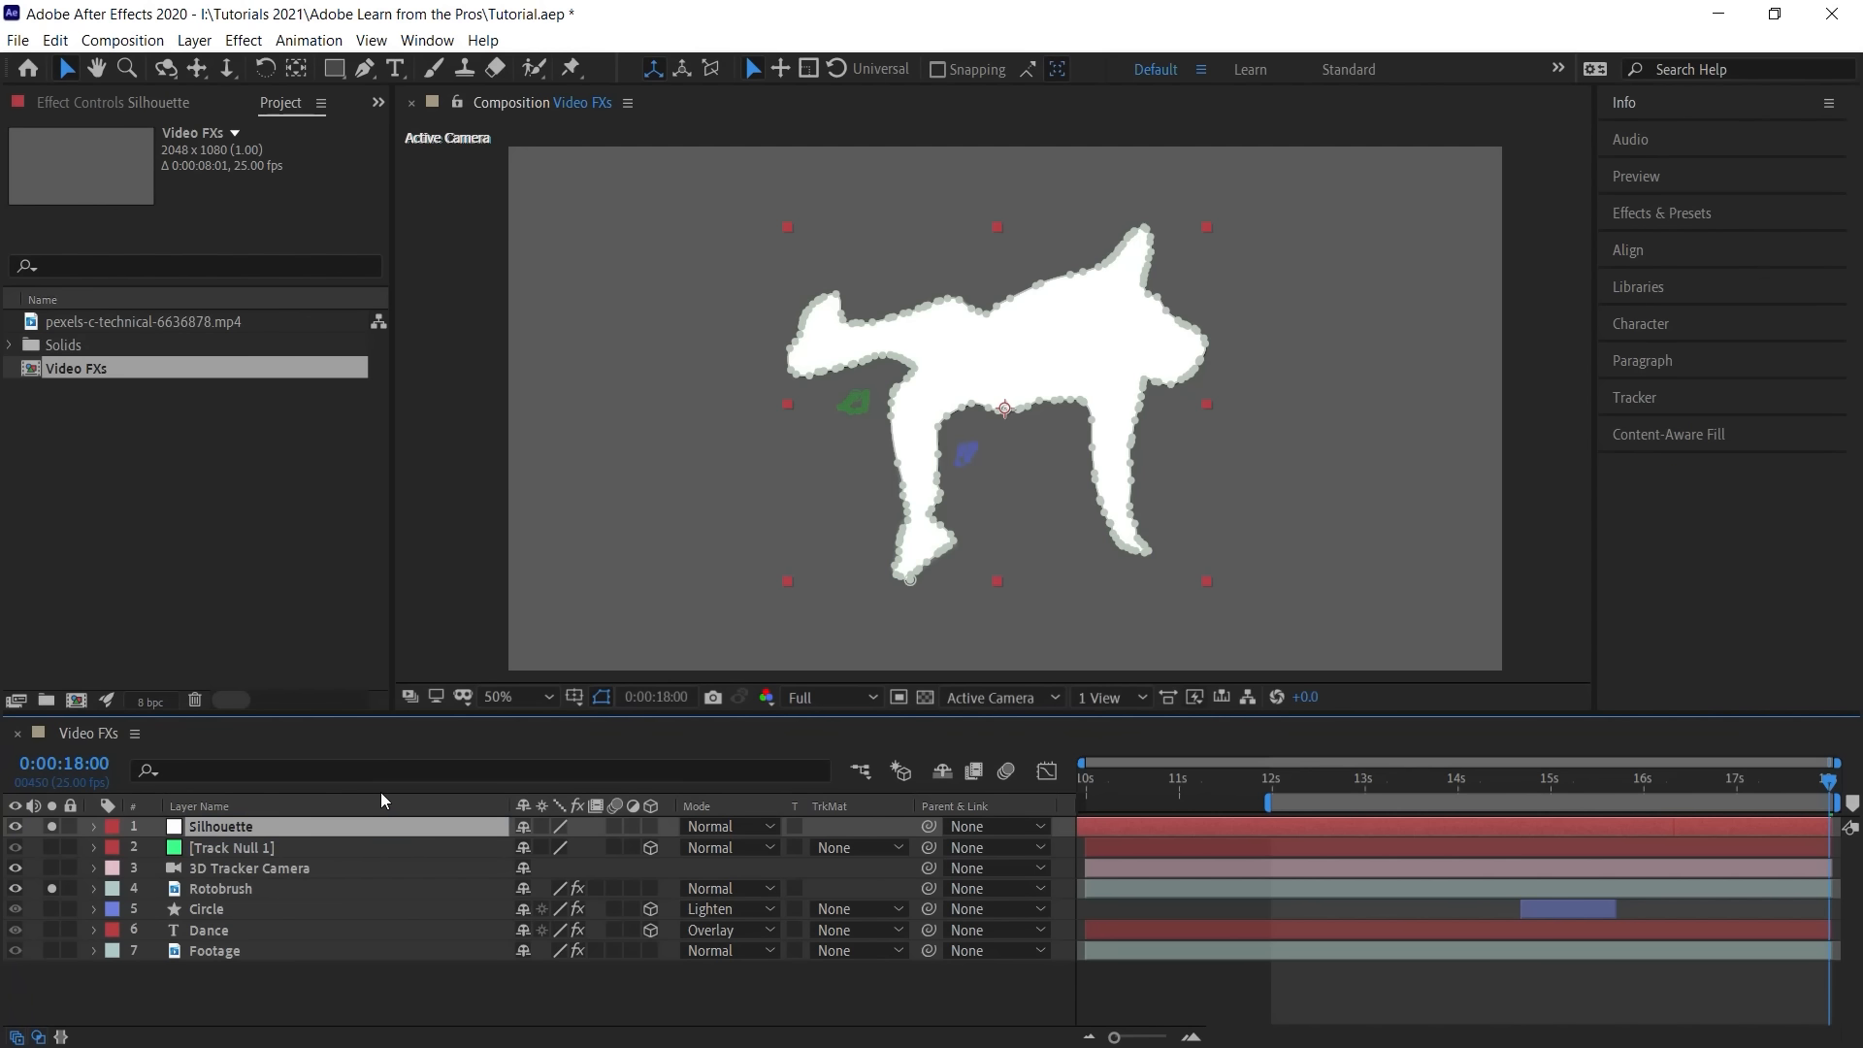
Step: Reveal the Silhouette layer's masks and change Mask 1's outline colour to magenta, F903D6
click(95, 827)
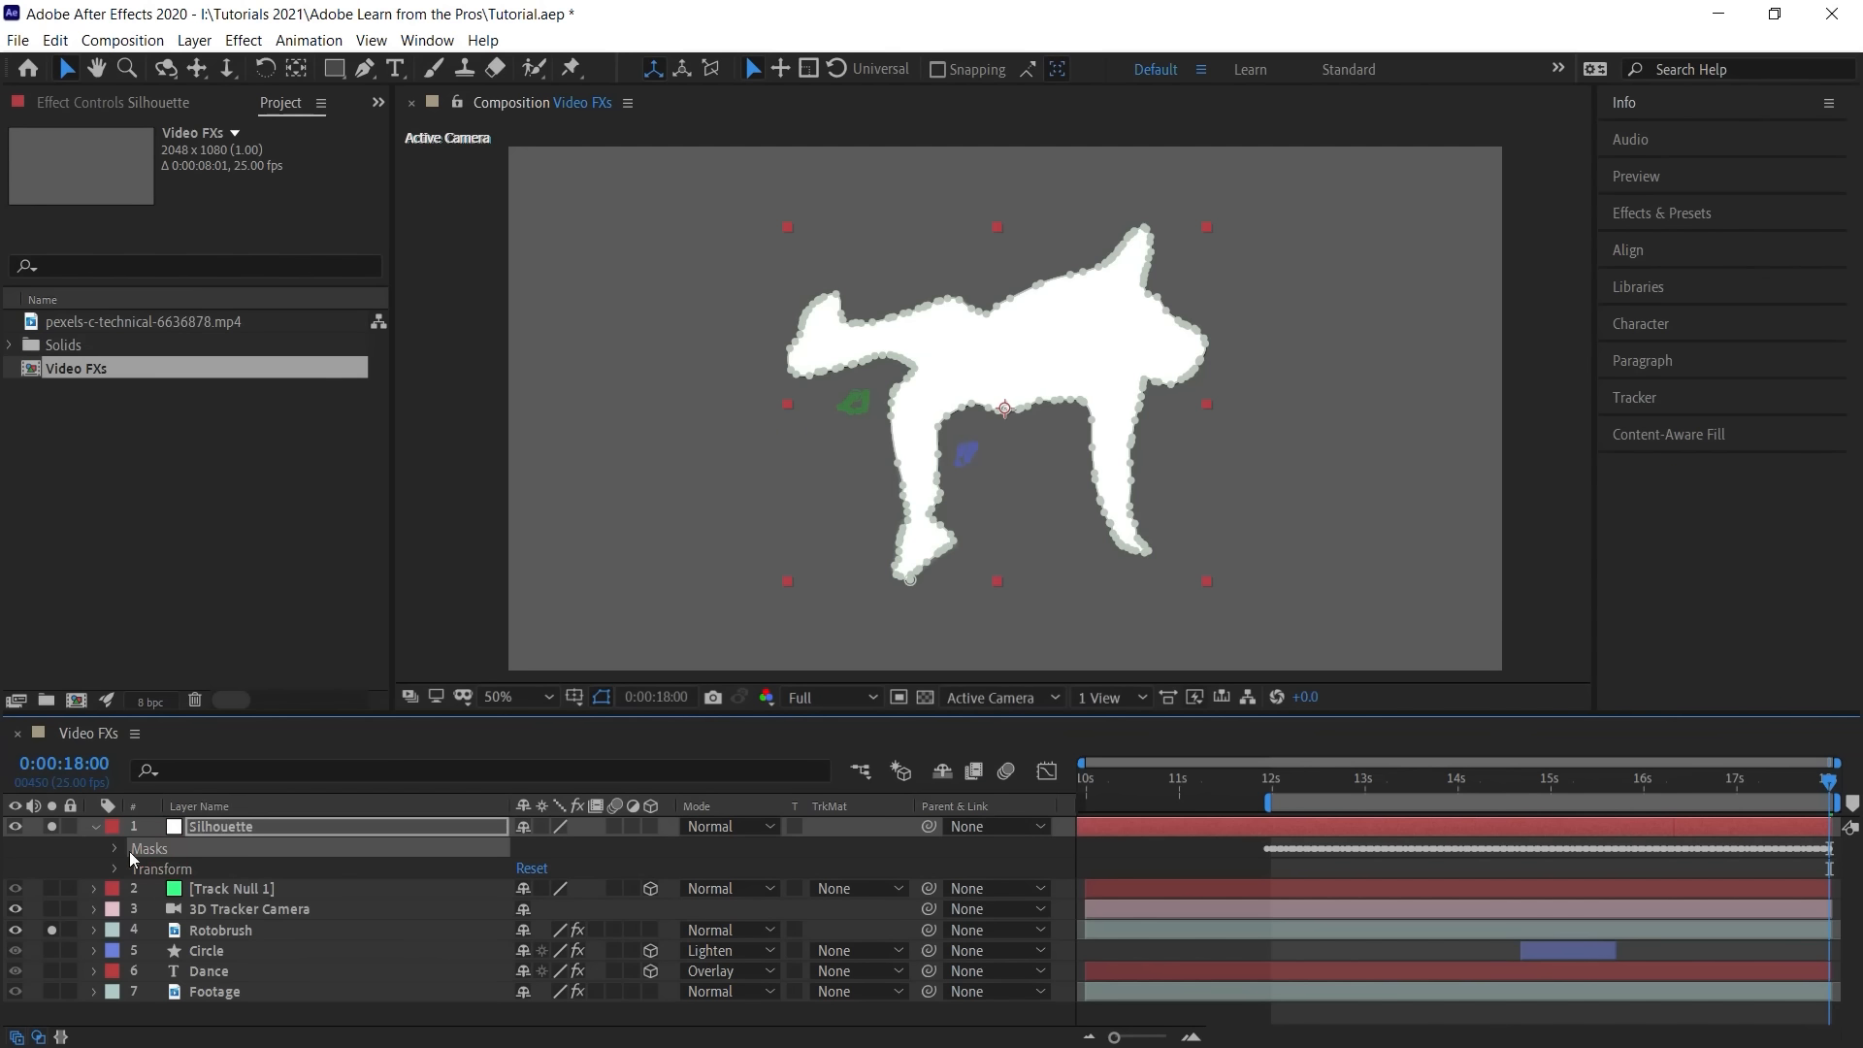
click(130, 852)
click(187, 866)
shift+click(197, 887)
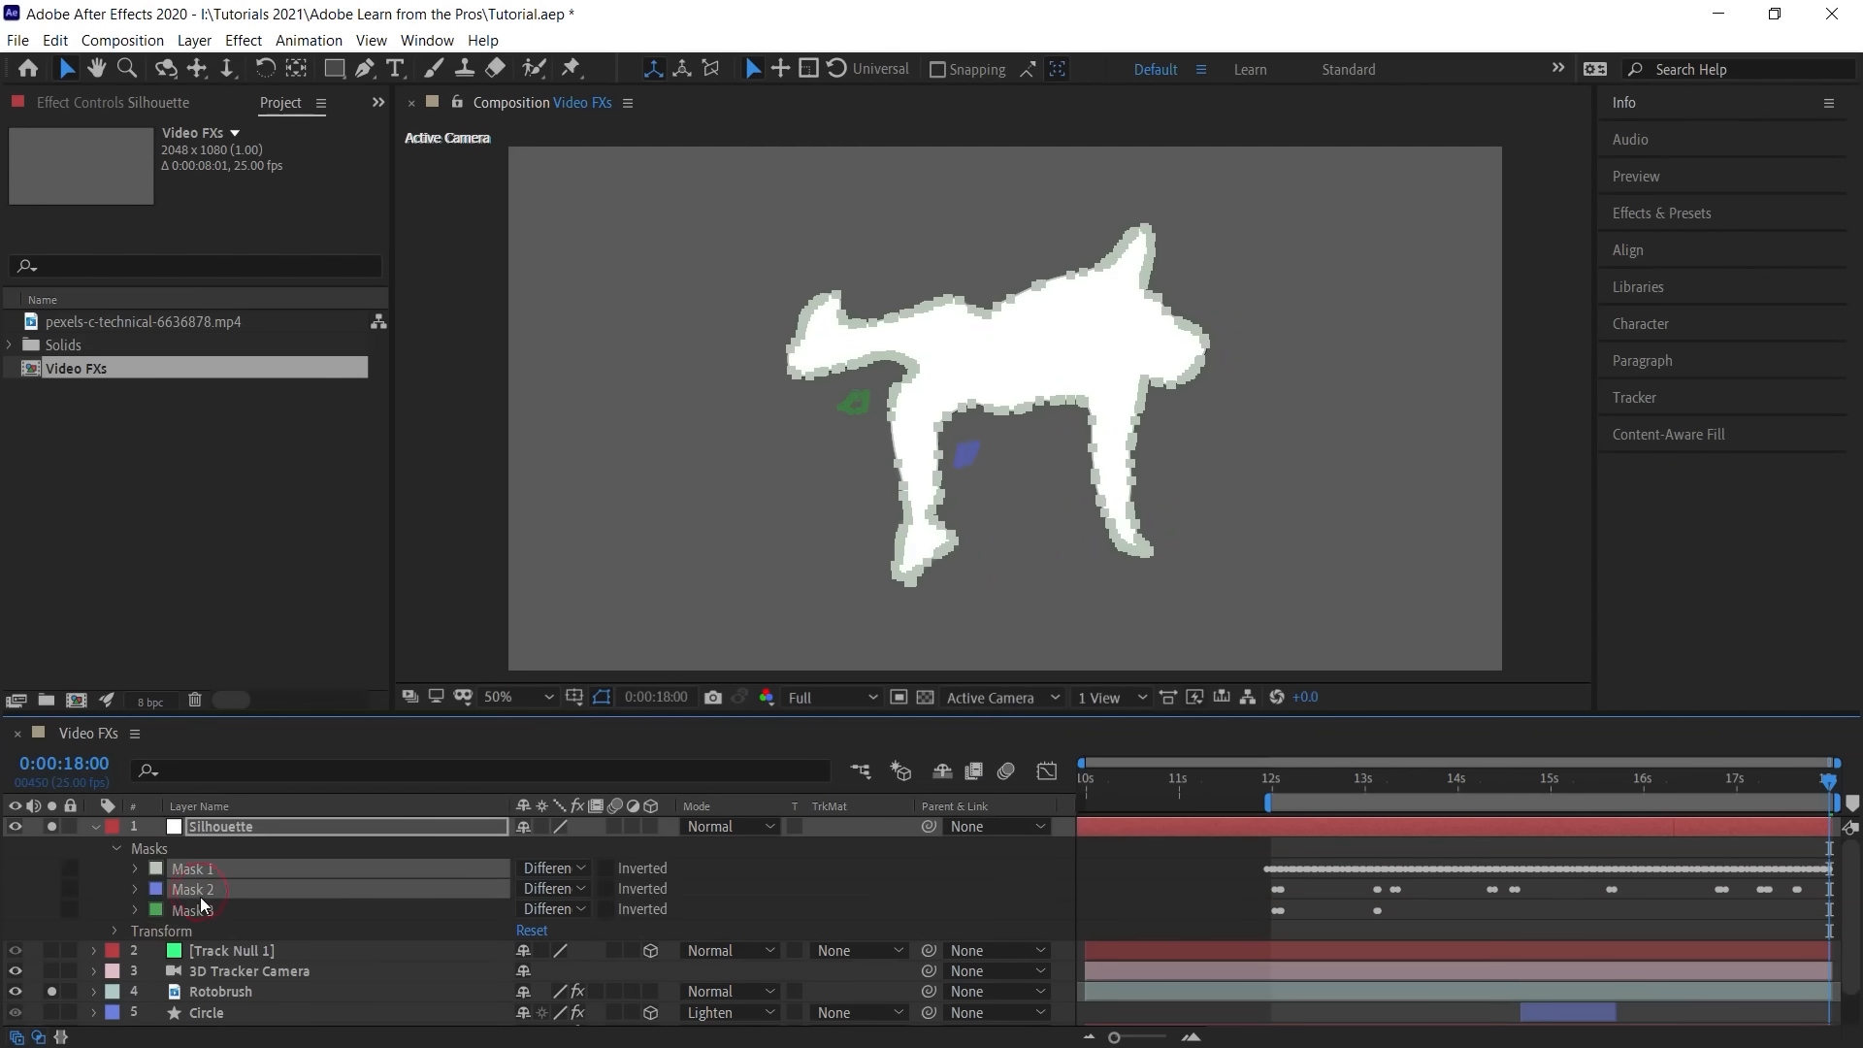
shift+click(202, 906)
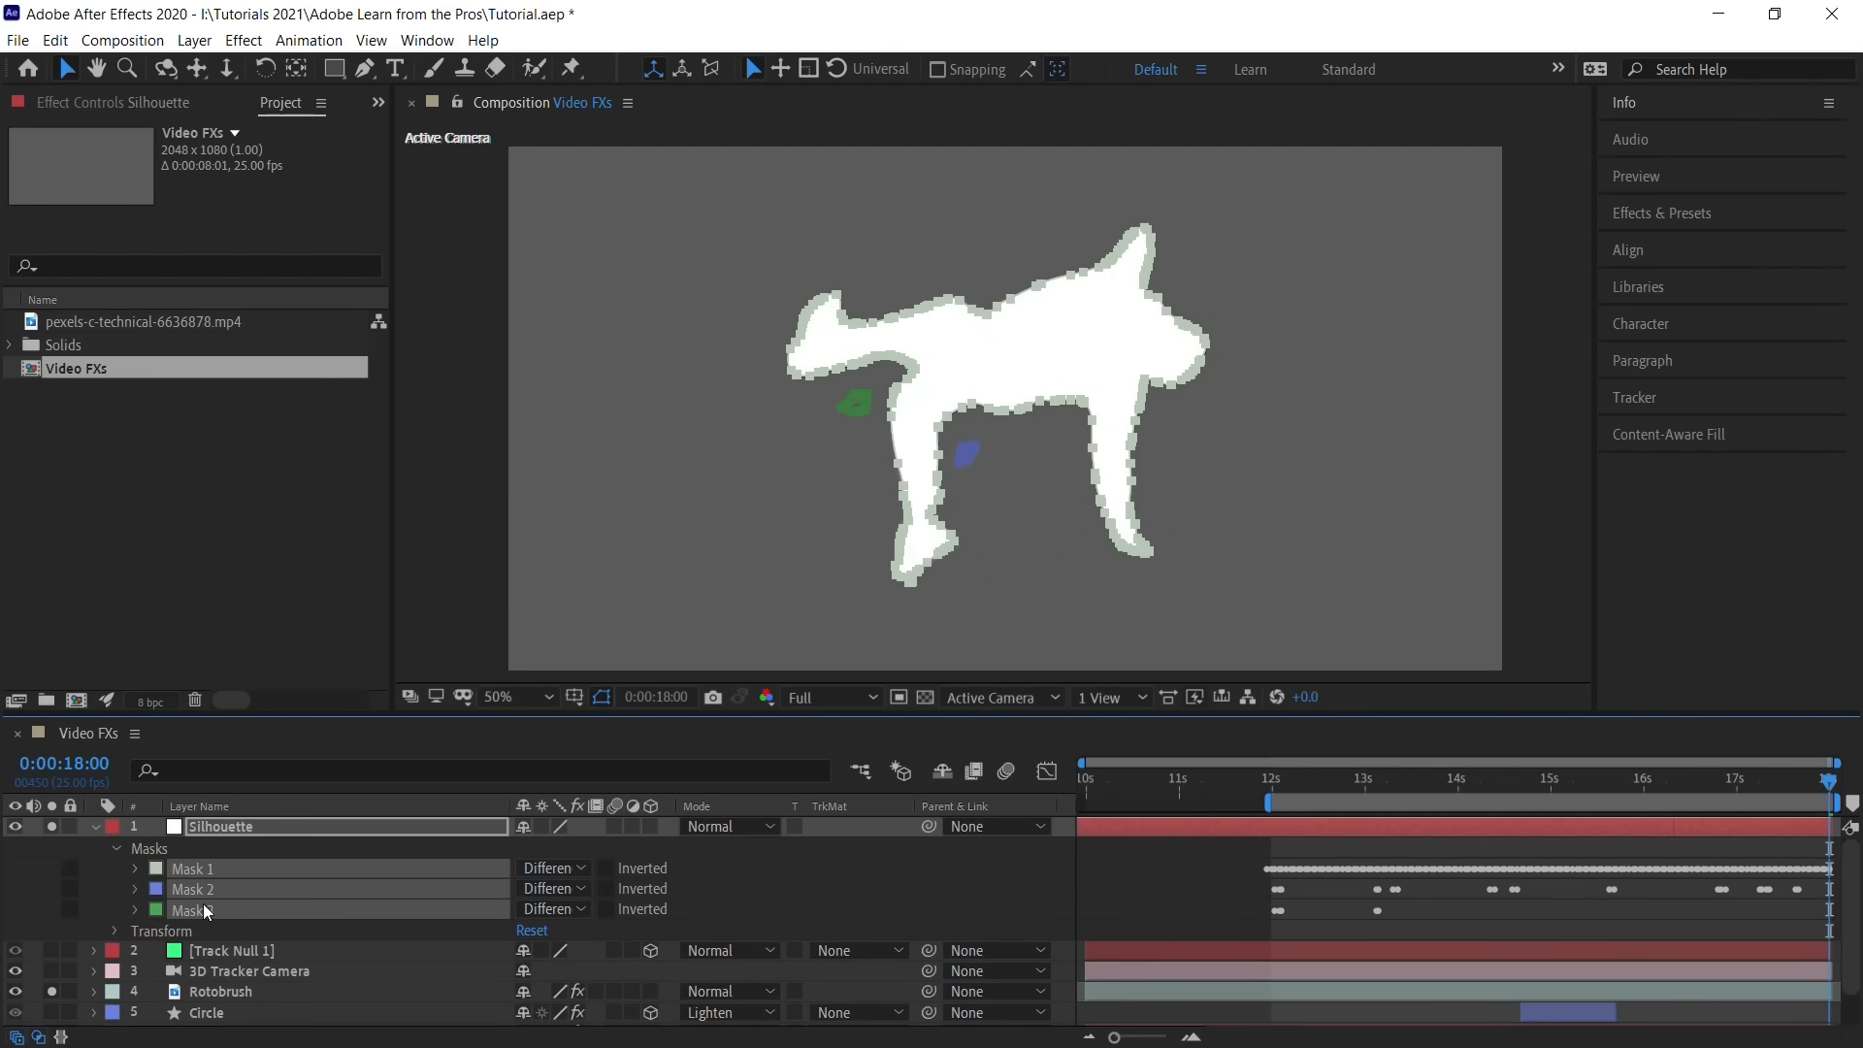
click(200, 867)
click(158, 868)
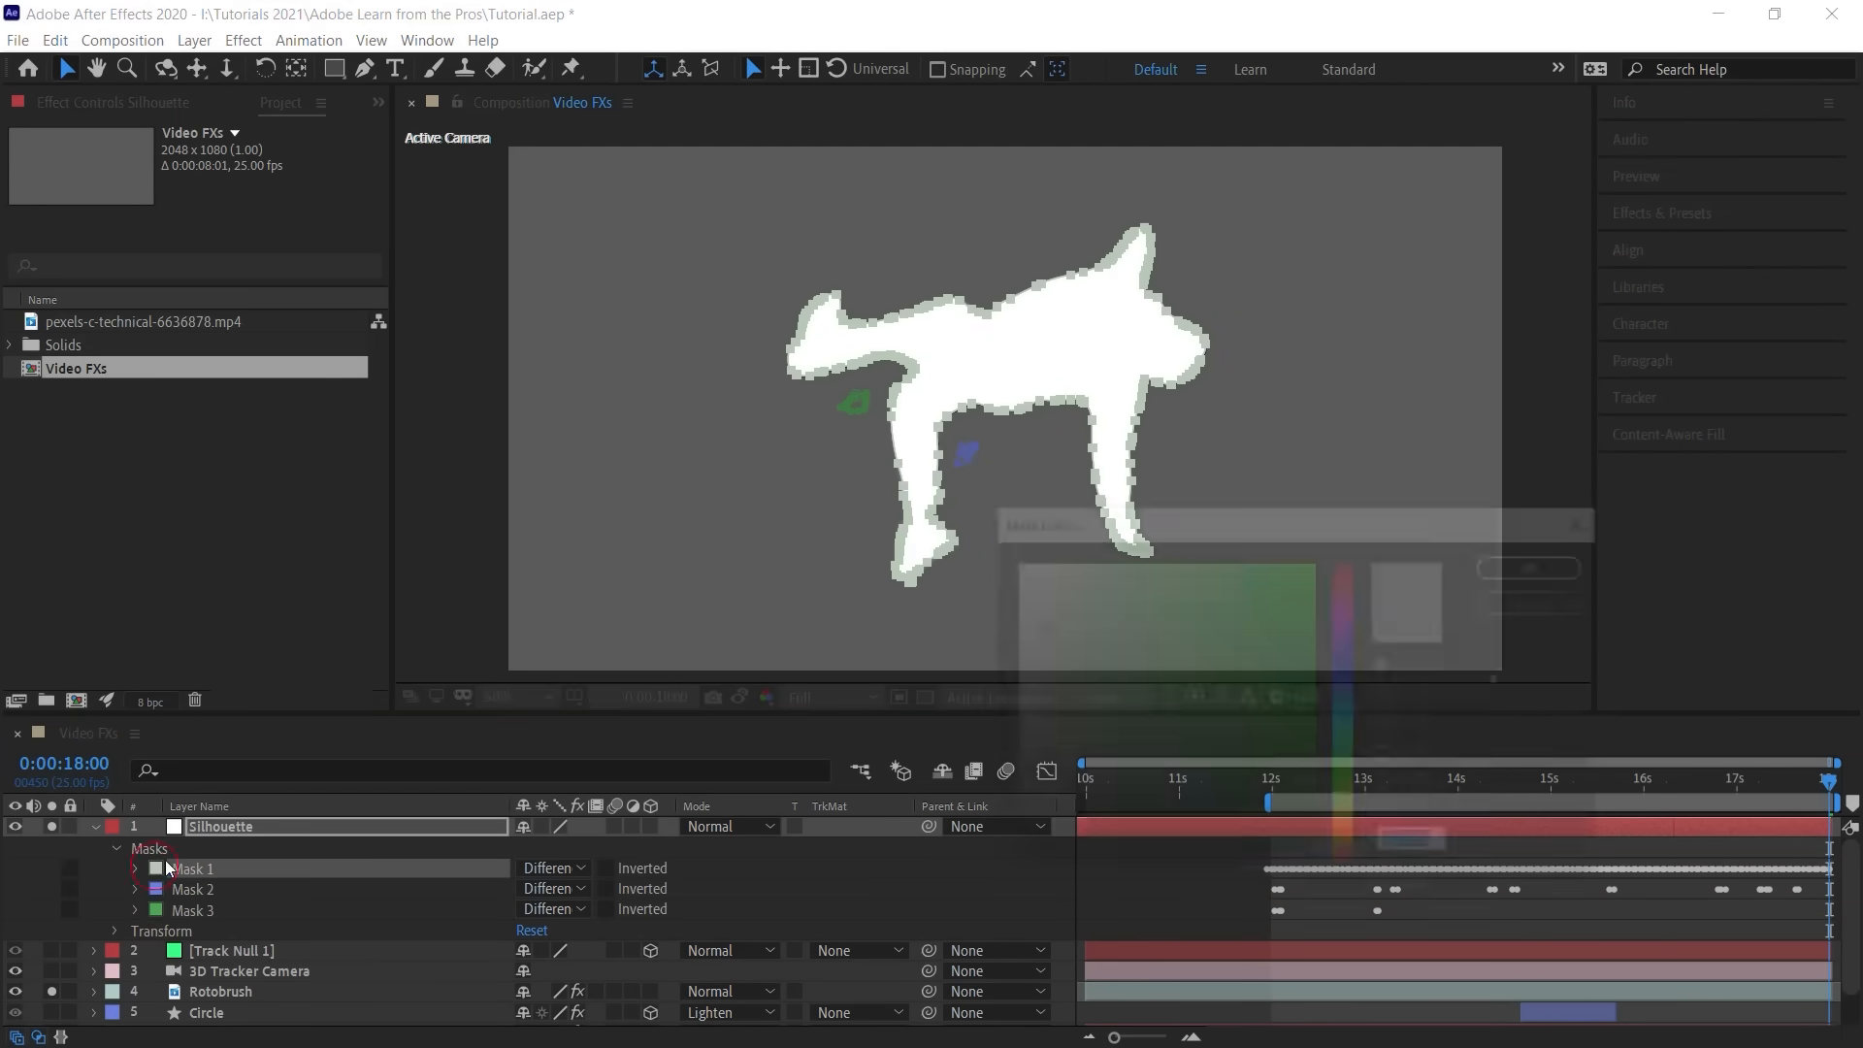
click(1346, 604)
click(1313, 568)
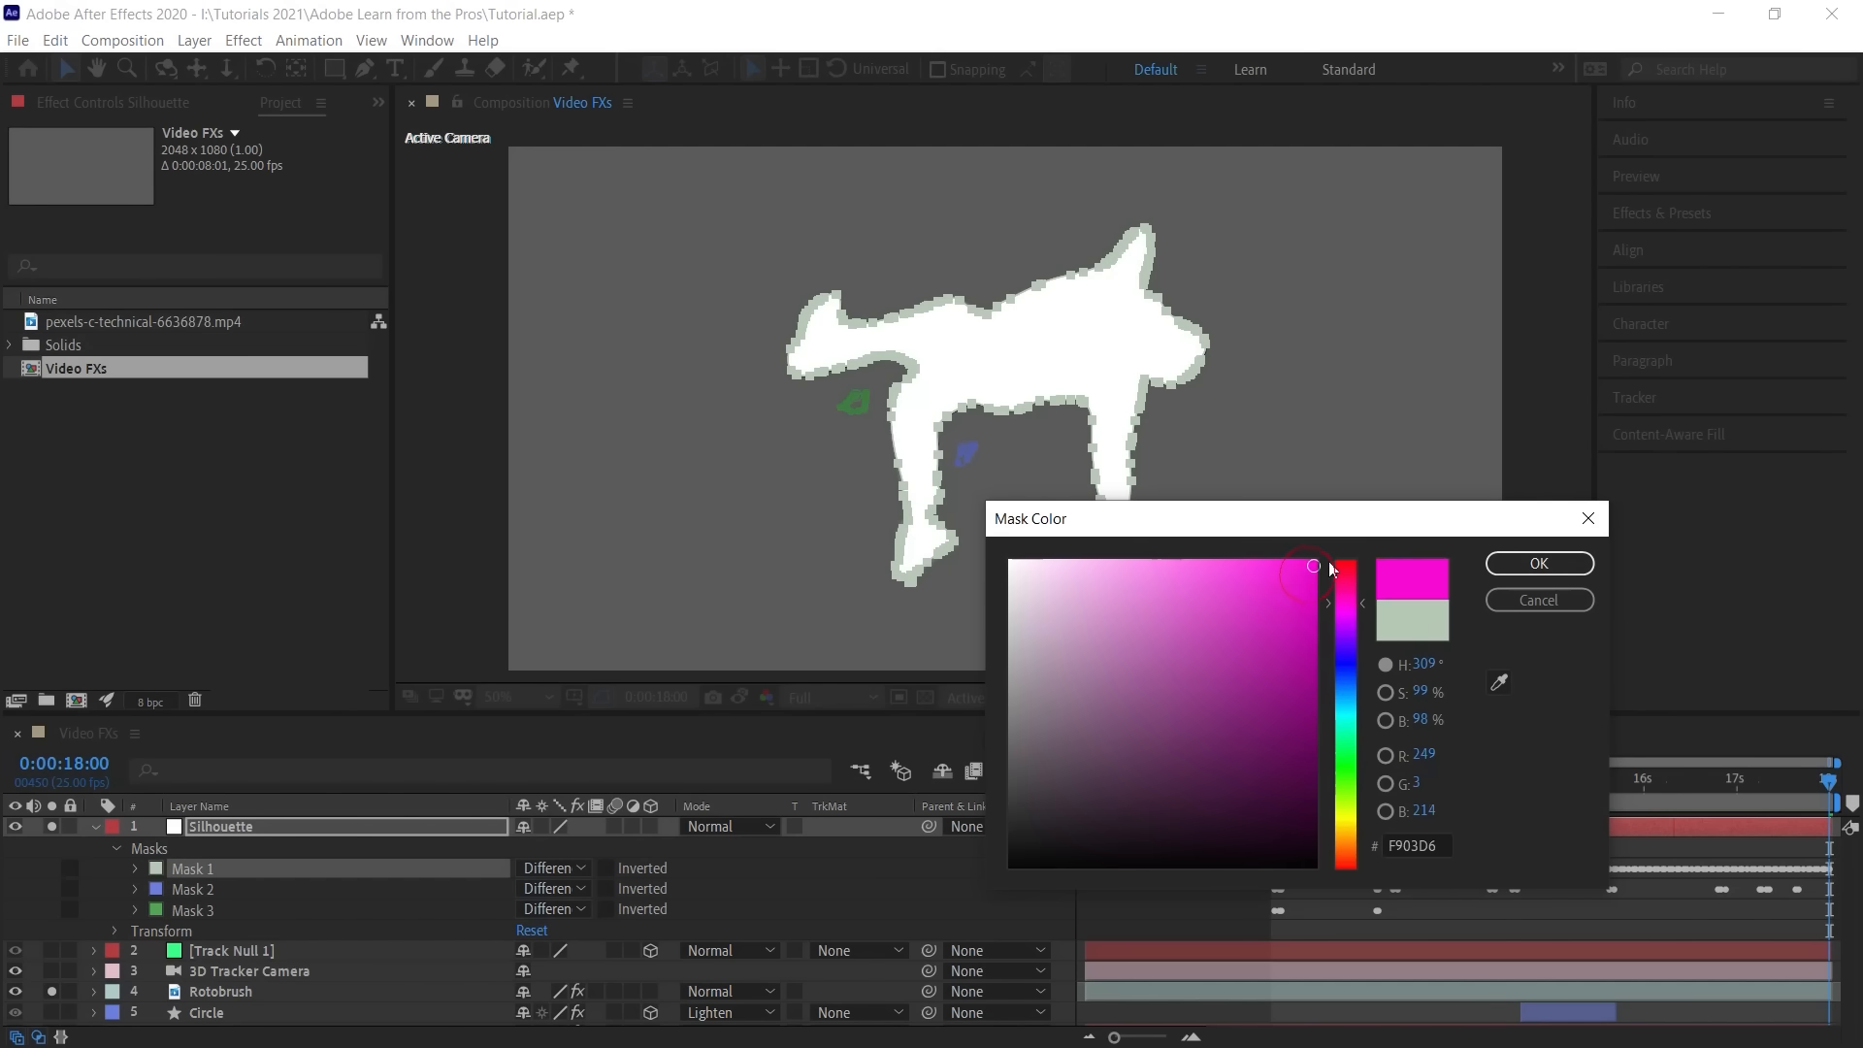
click(1504, 567)
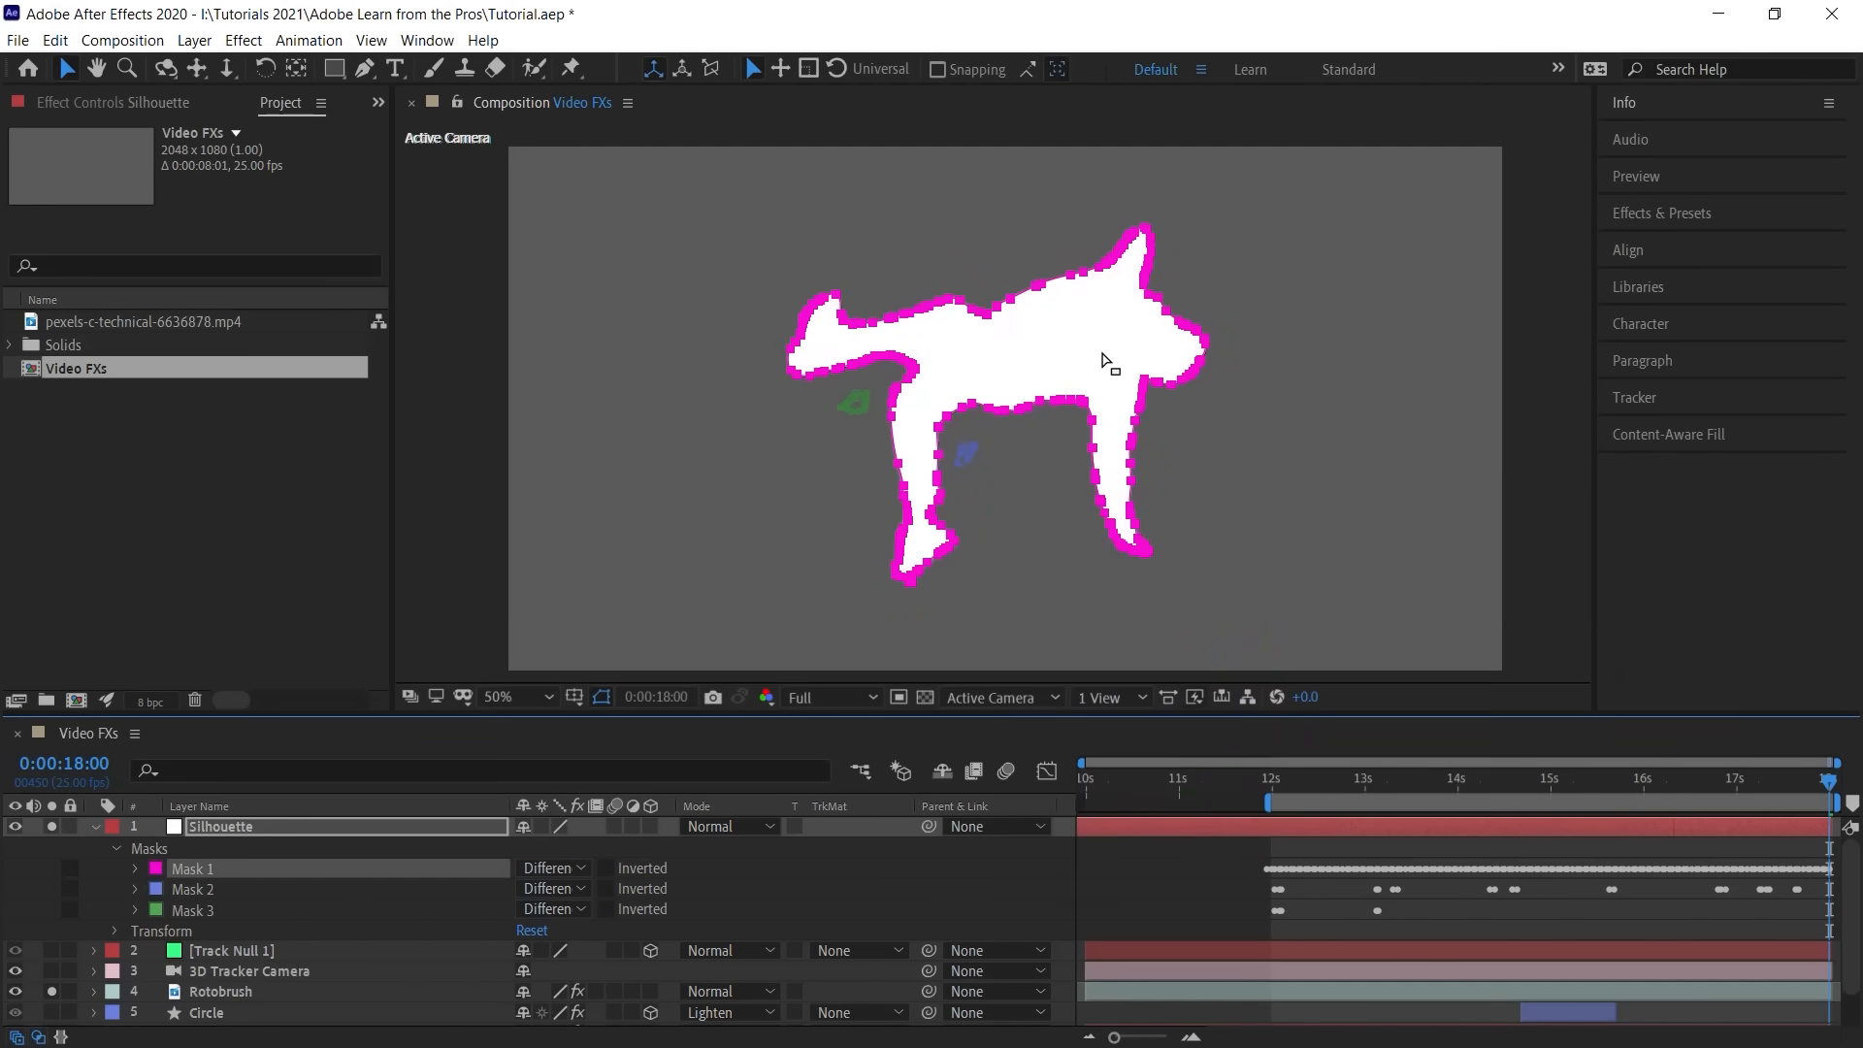
Step: Delete Mask 2 and Mask 3 from the Silhouette layer
click(214, 889)
shift+click(213, 910)
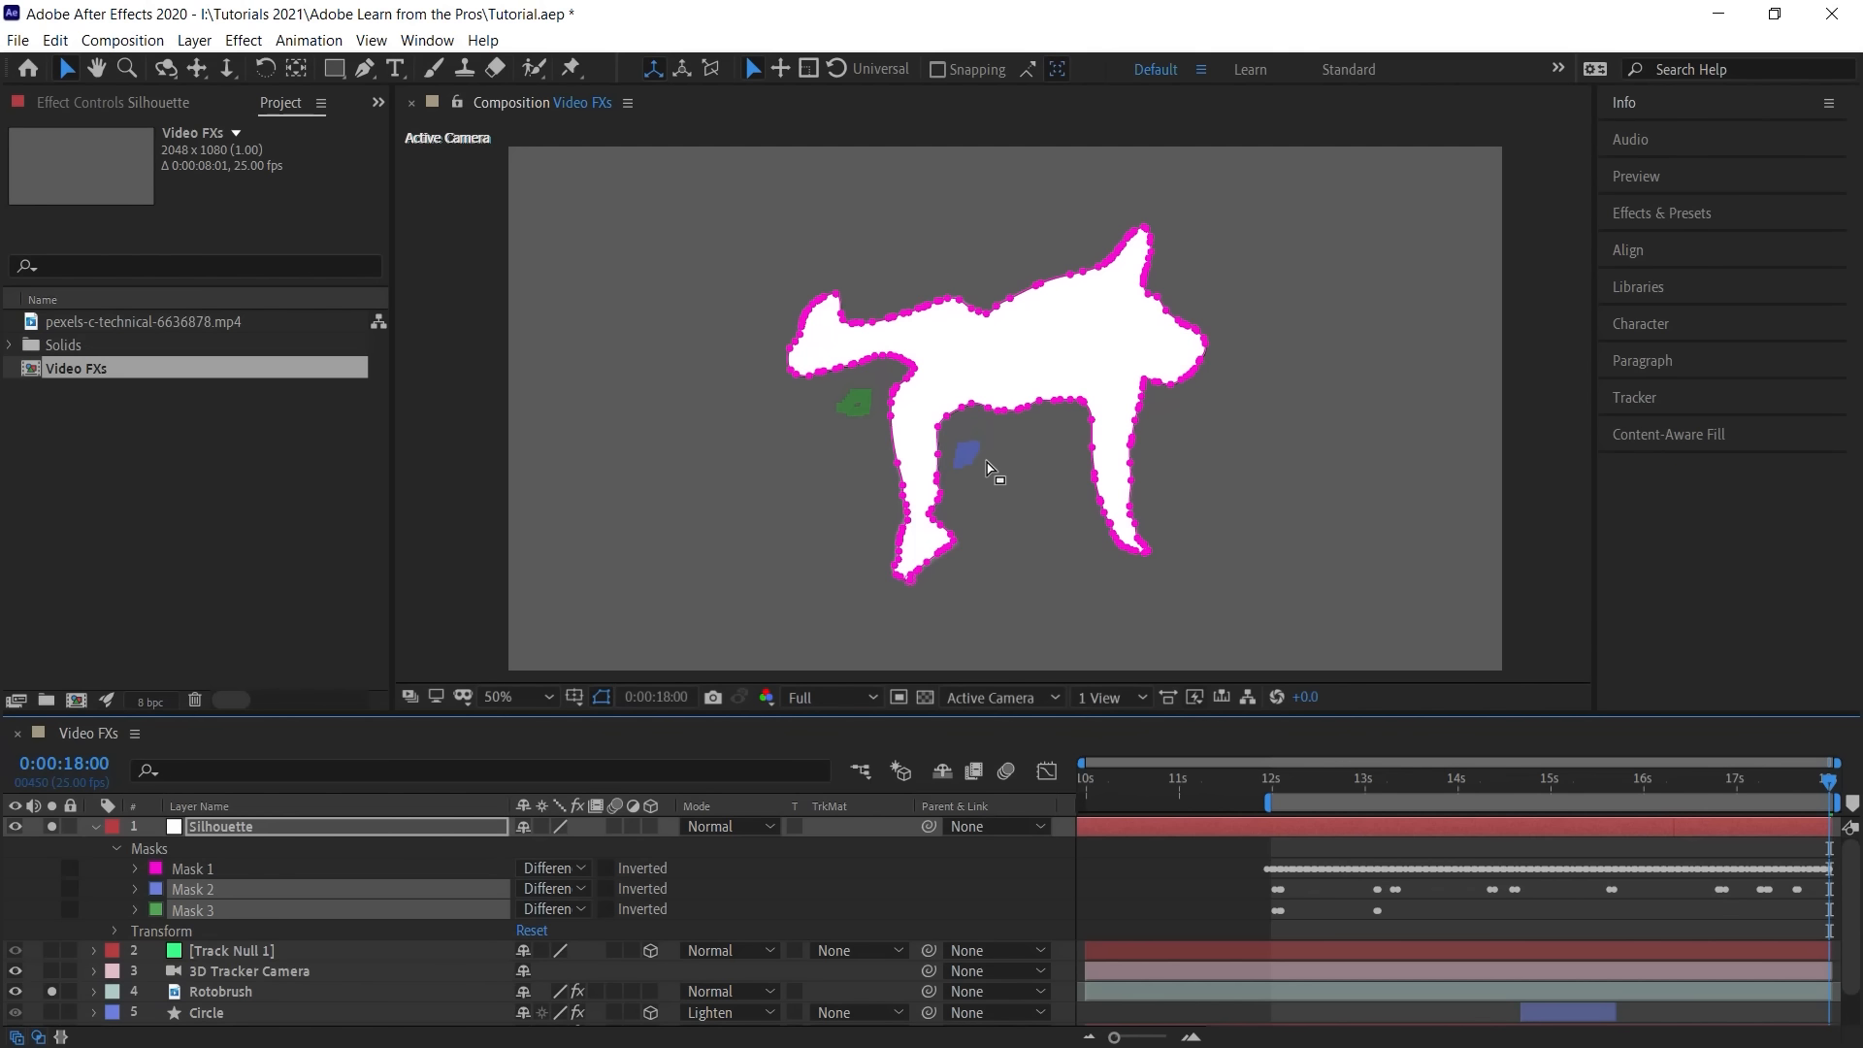
key(Delete)
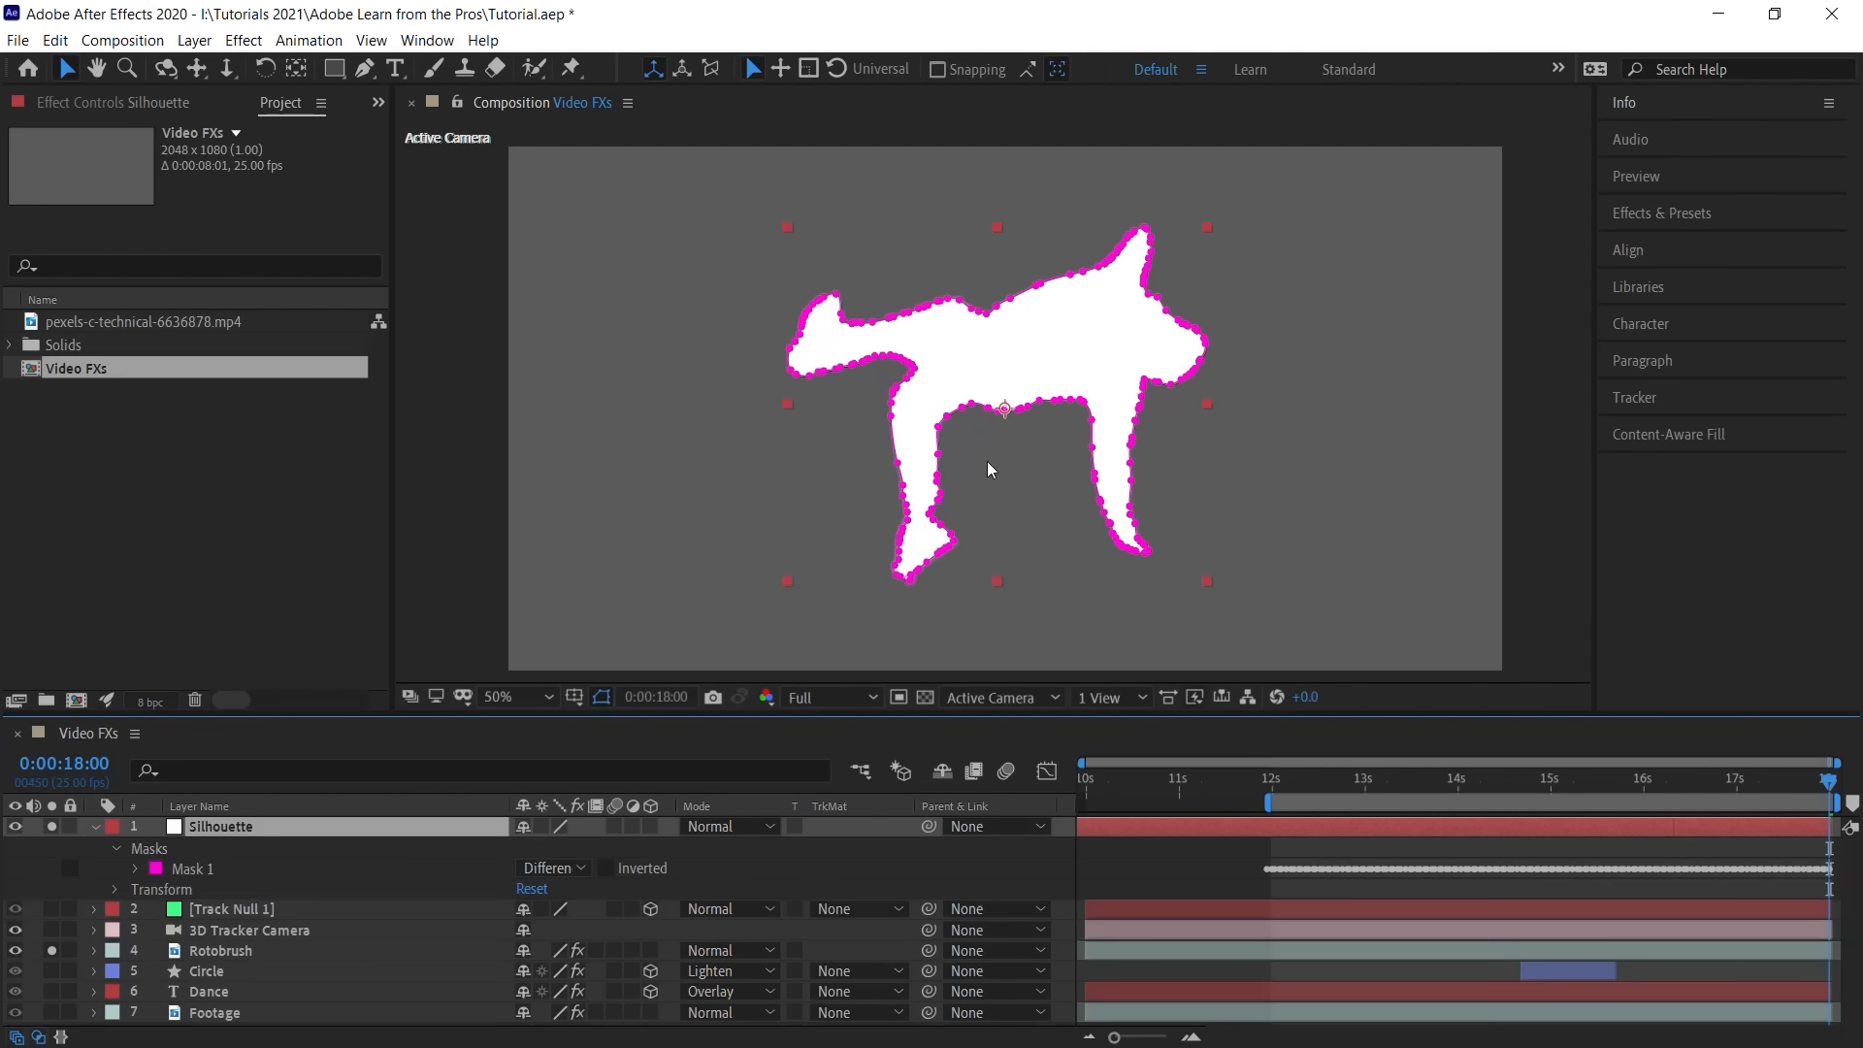
Step: Remove the Mask Opacity keyframes from Mask 1, lock the mask and collapse the Silhouette layer
click(197, 868)
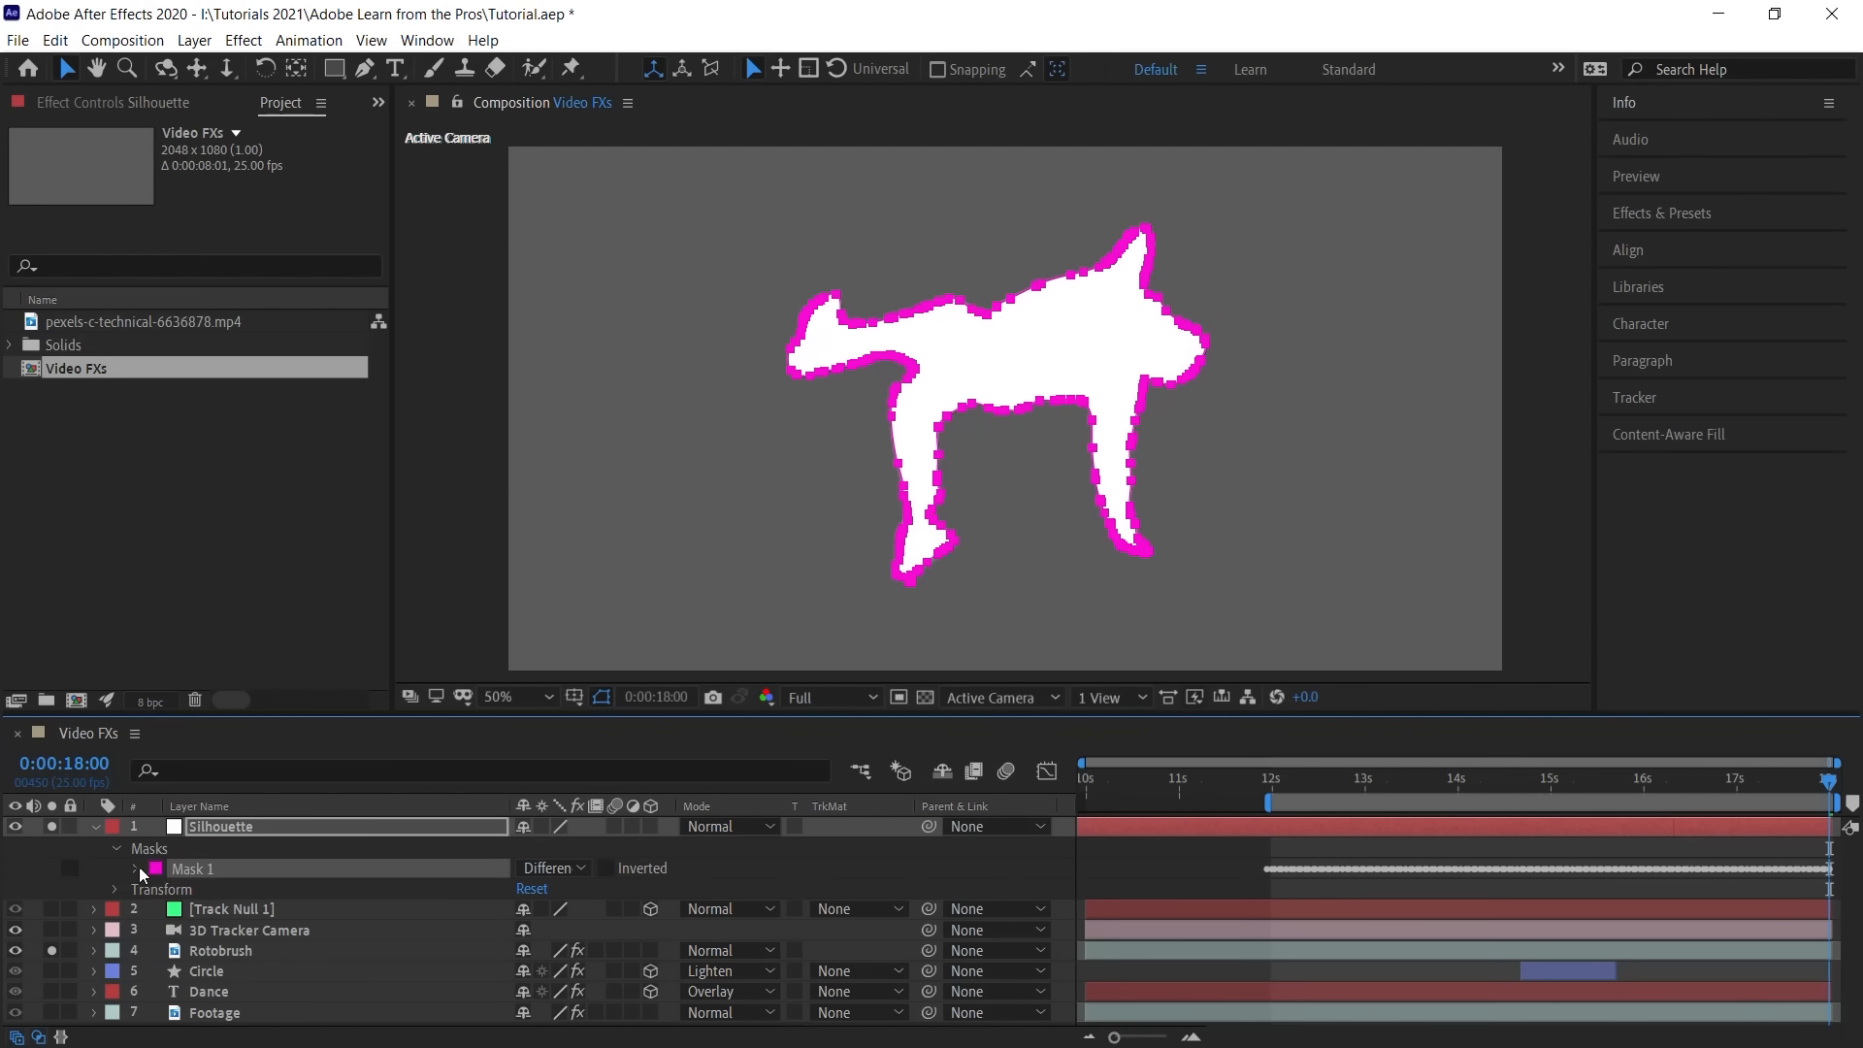
click(136, 868)
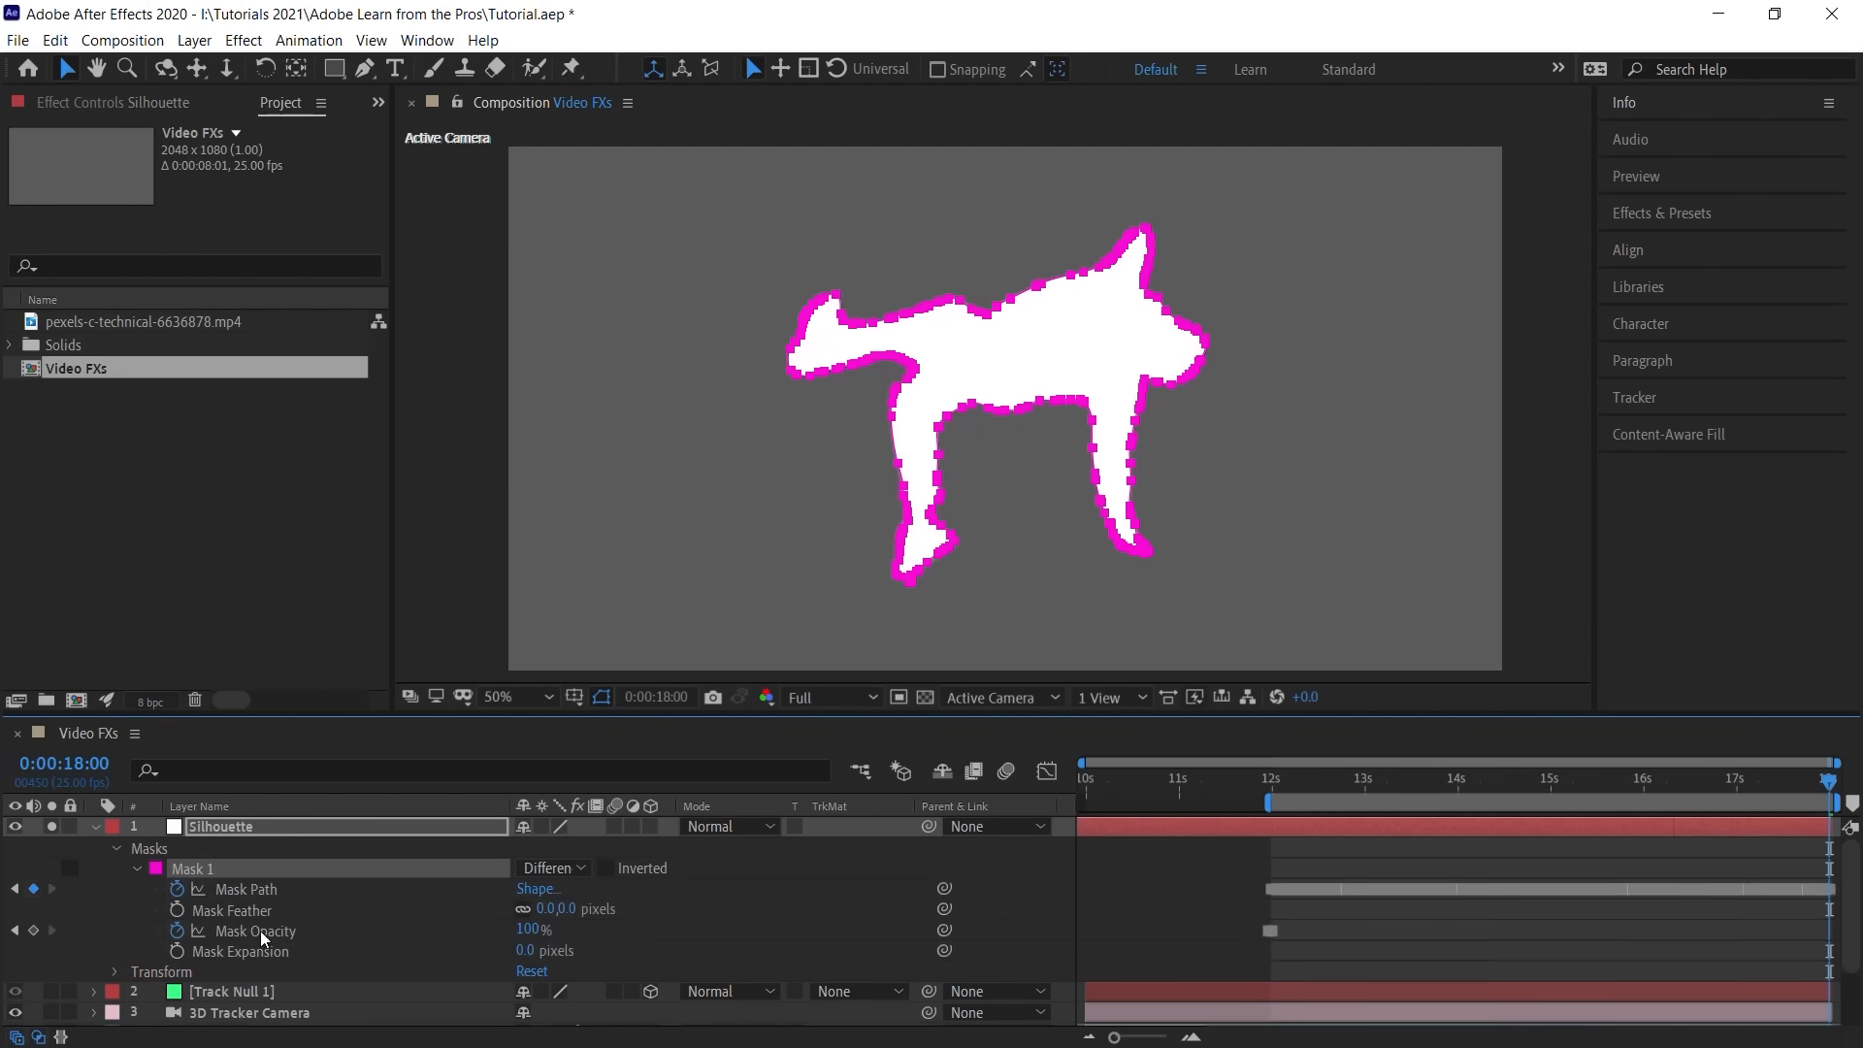
click(295, 932)
click(178, 930)
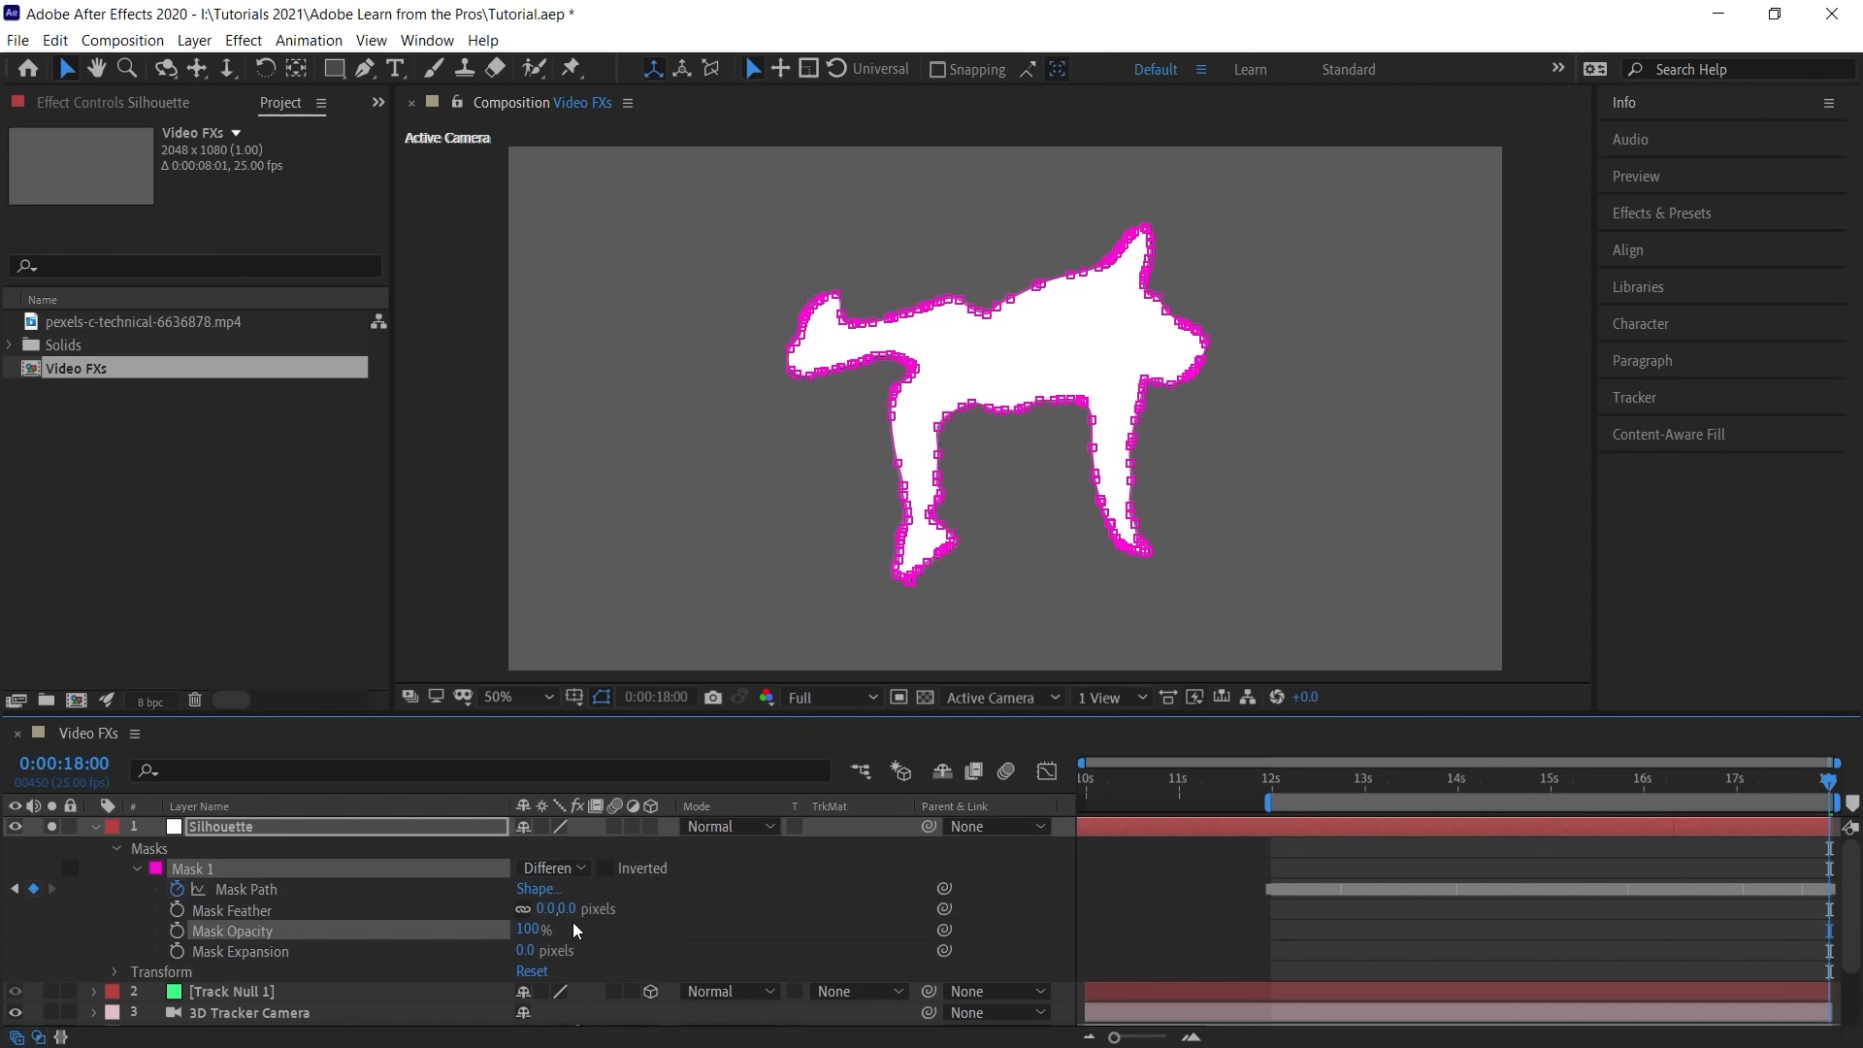
click(68, 868)
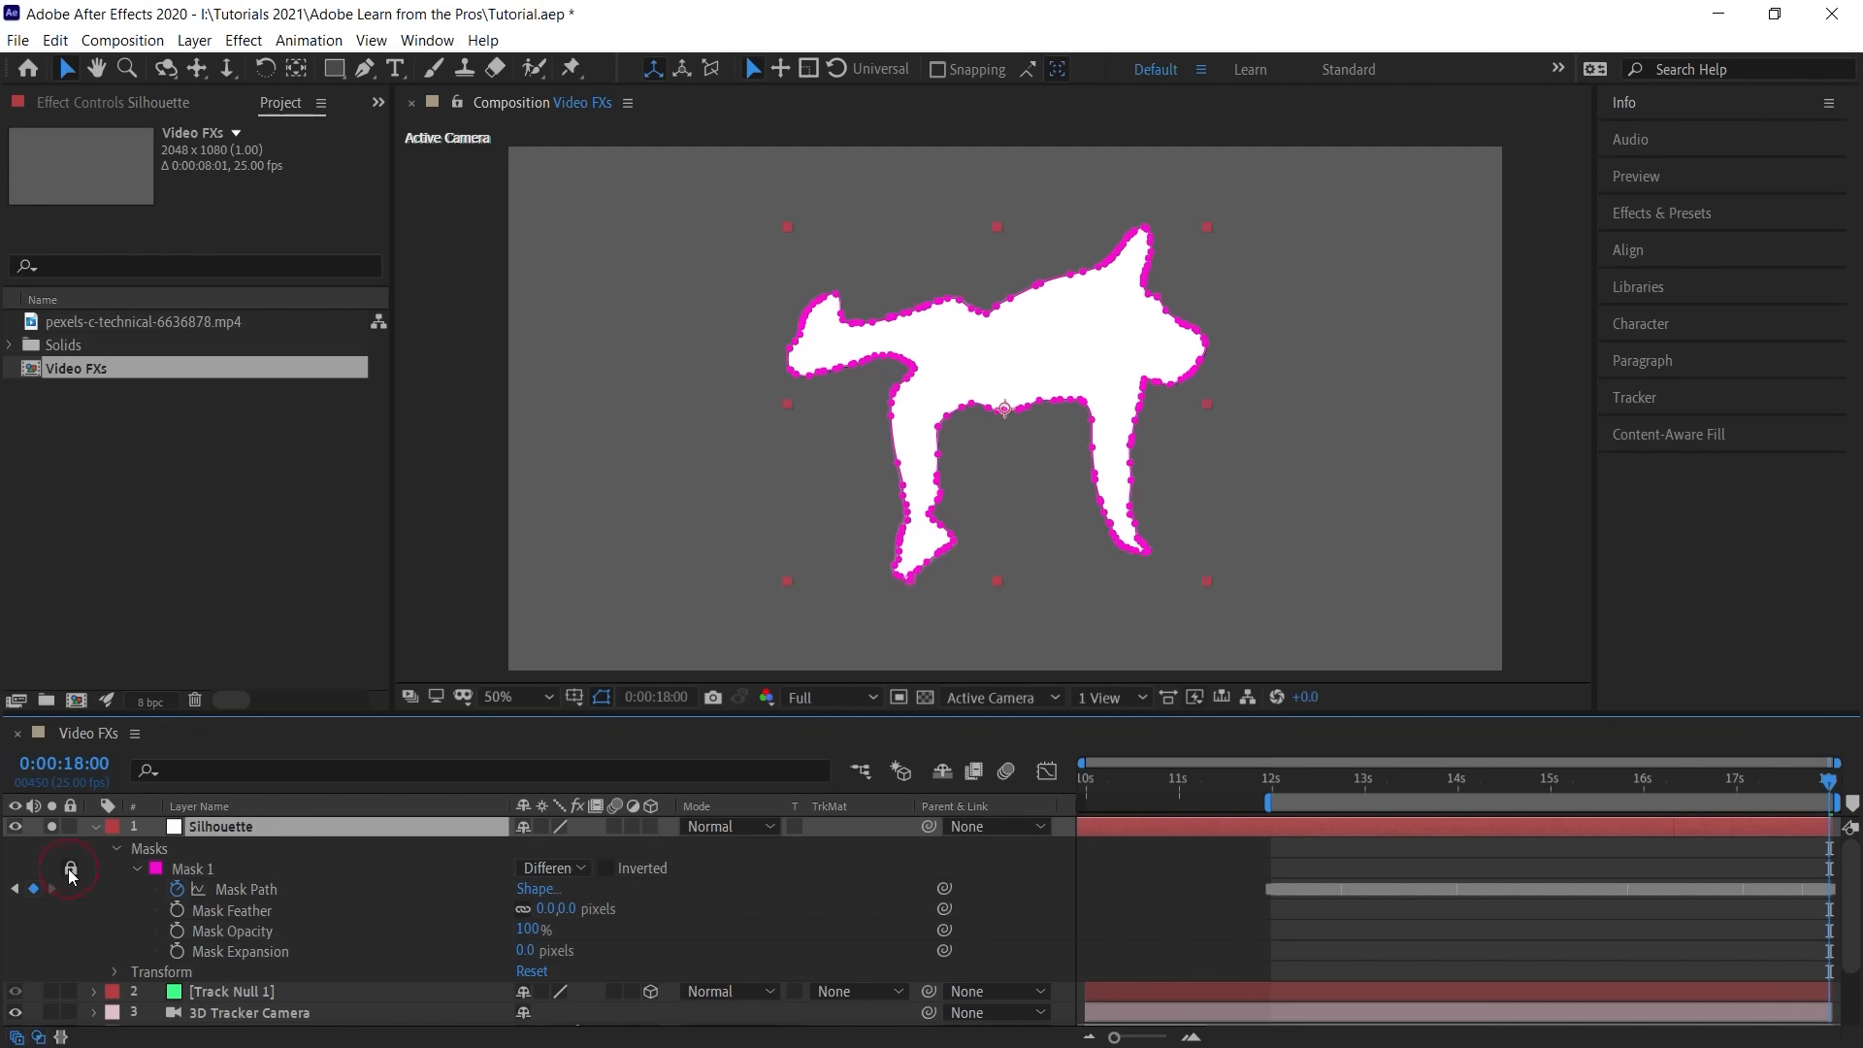
click(95, 826)
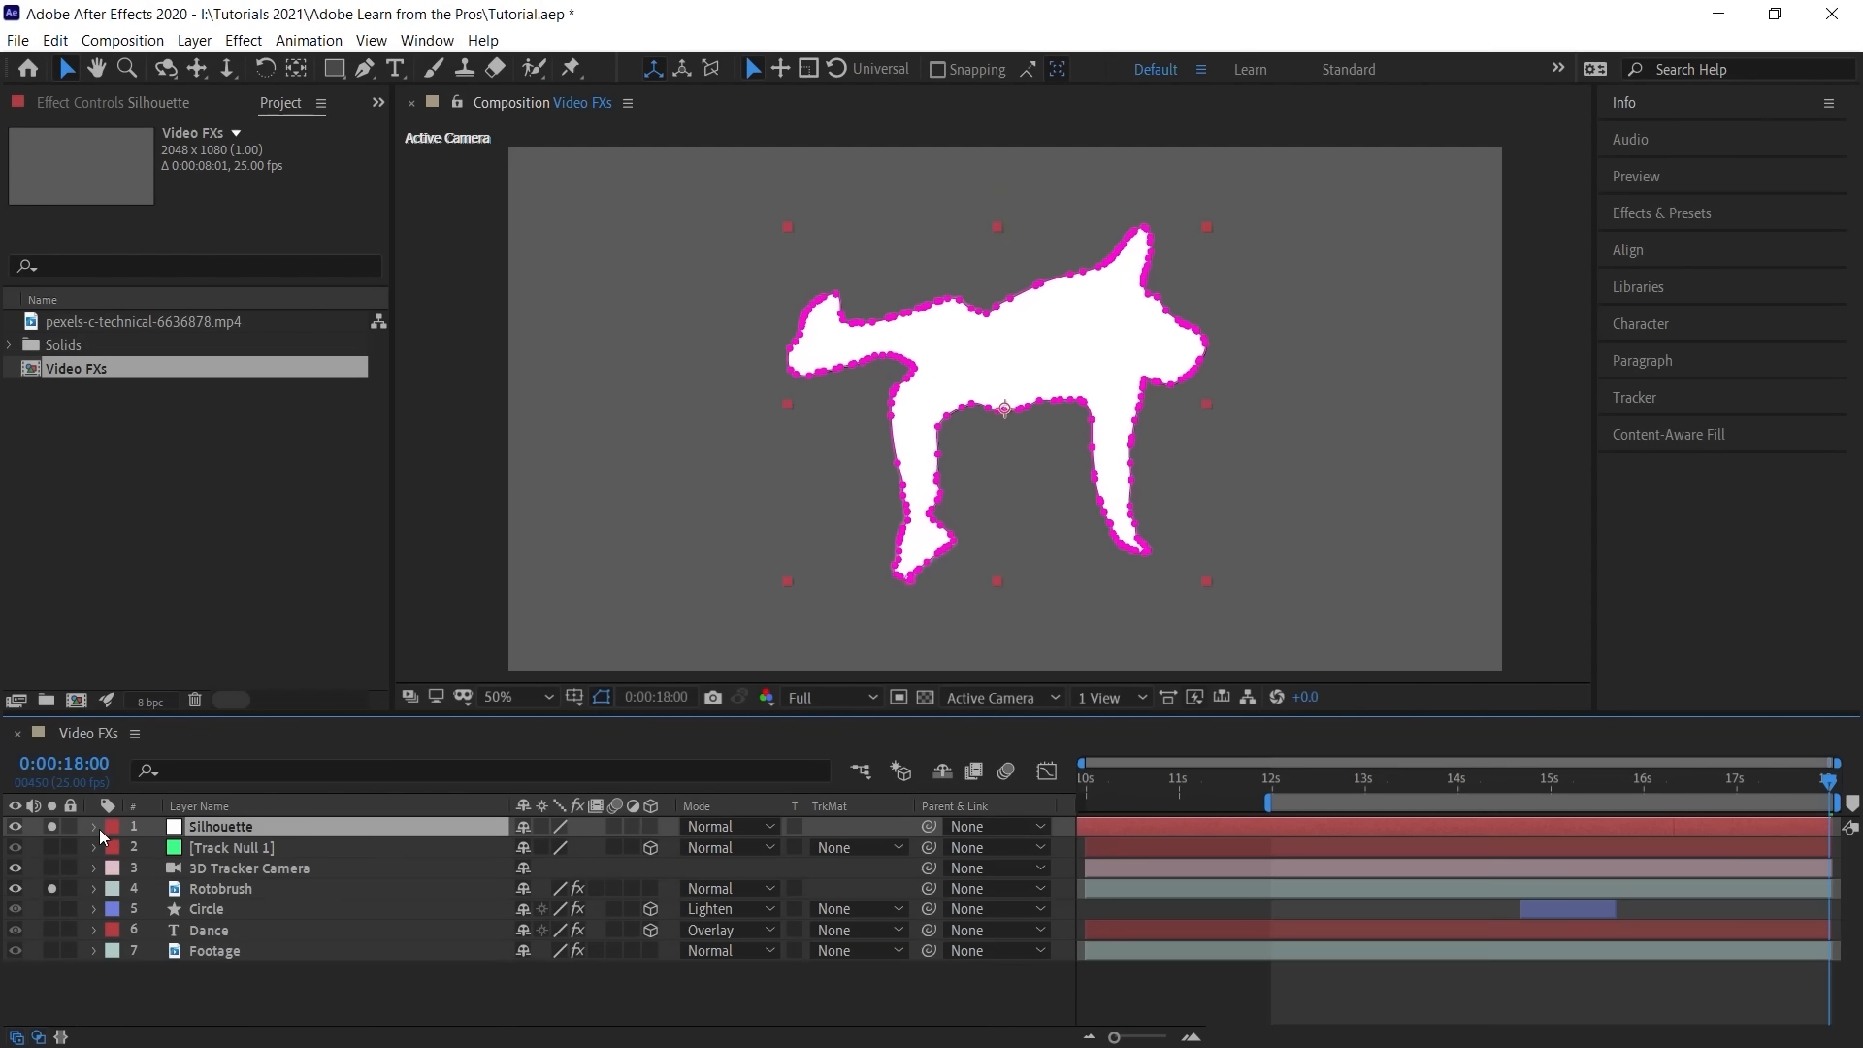
Step: Turn off solo for the Rotobrush layer and preview the silhouette animation from 0:00:12:00
click(225, 889)
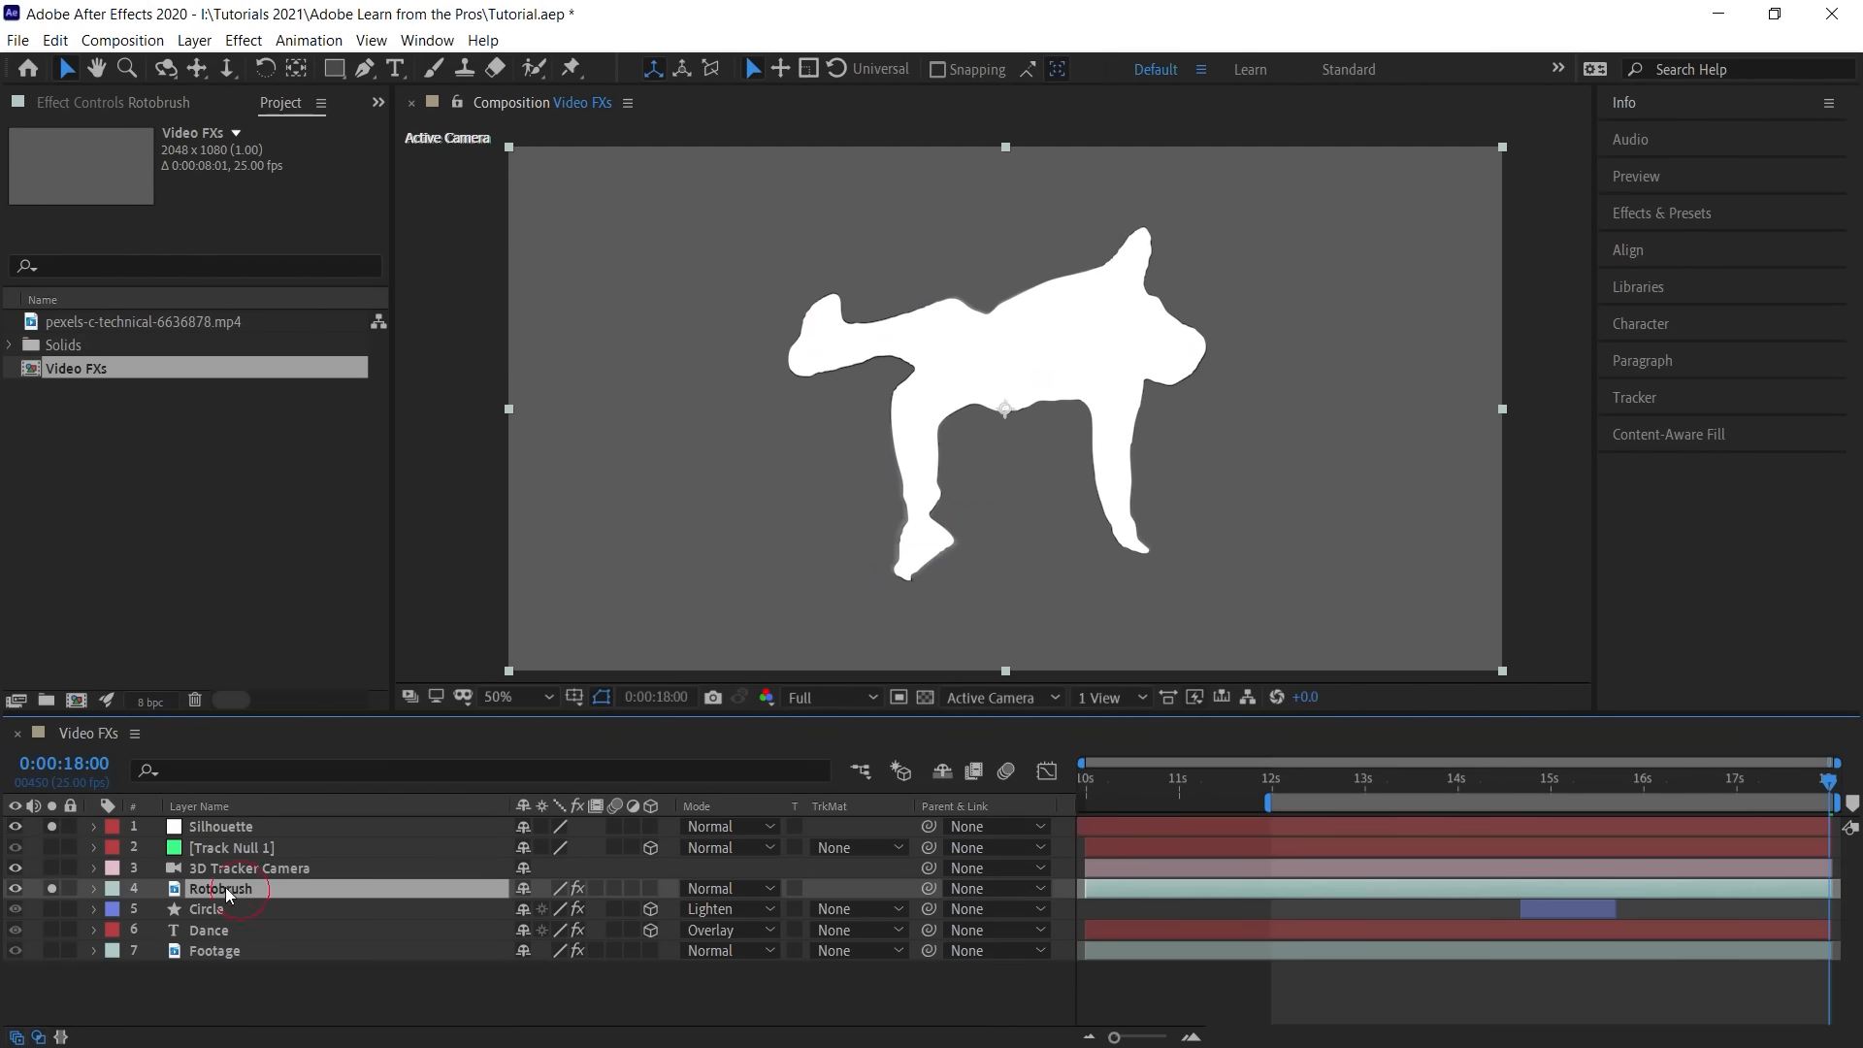
click(51, 889)
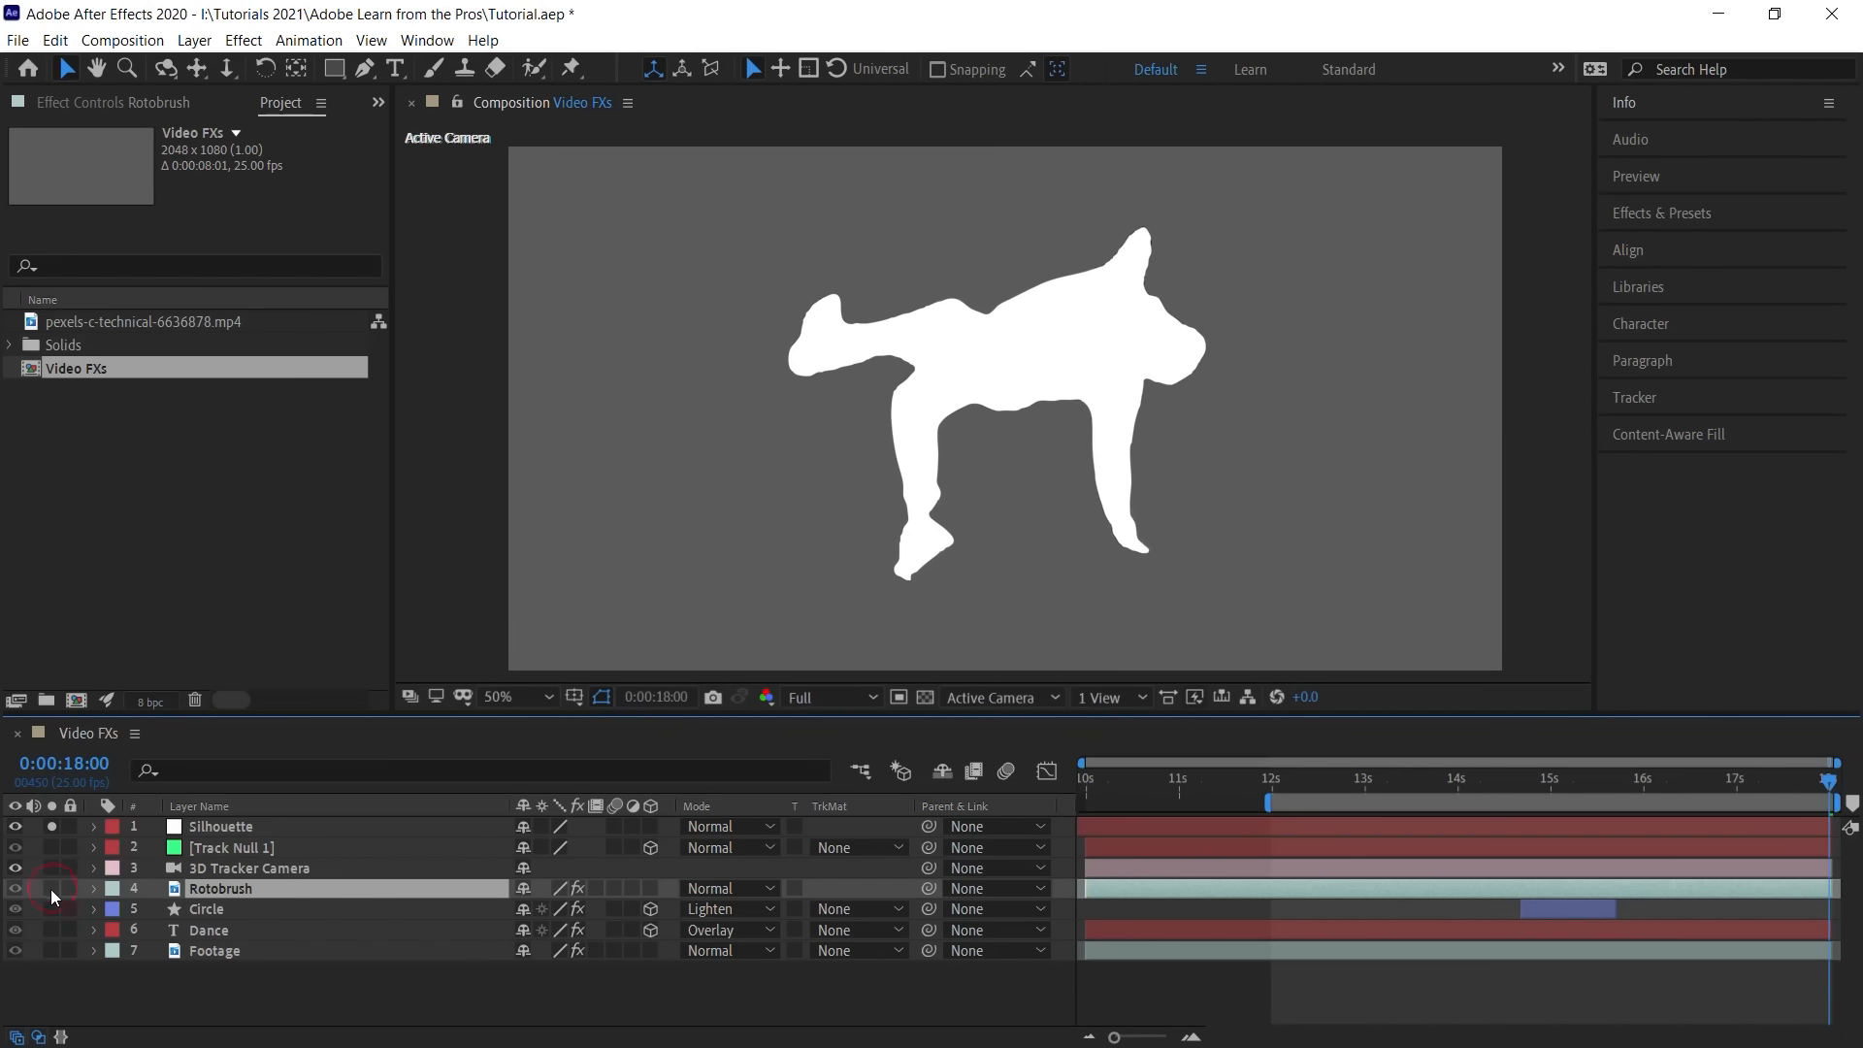
click(1277, 780)
key(space)
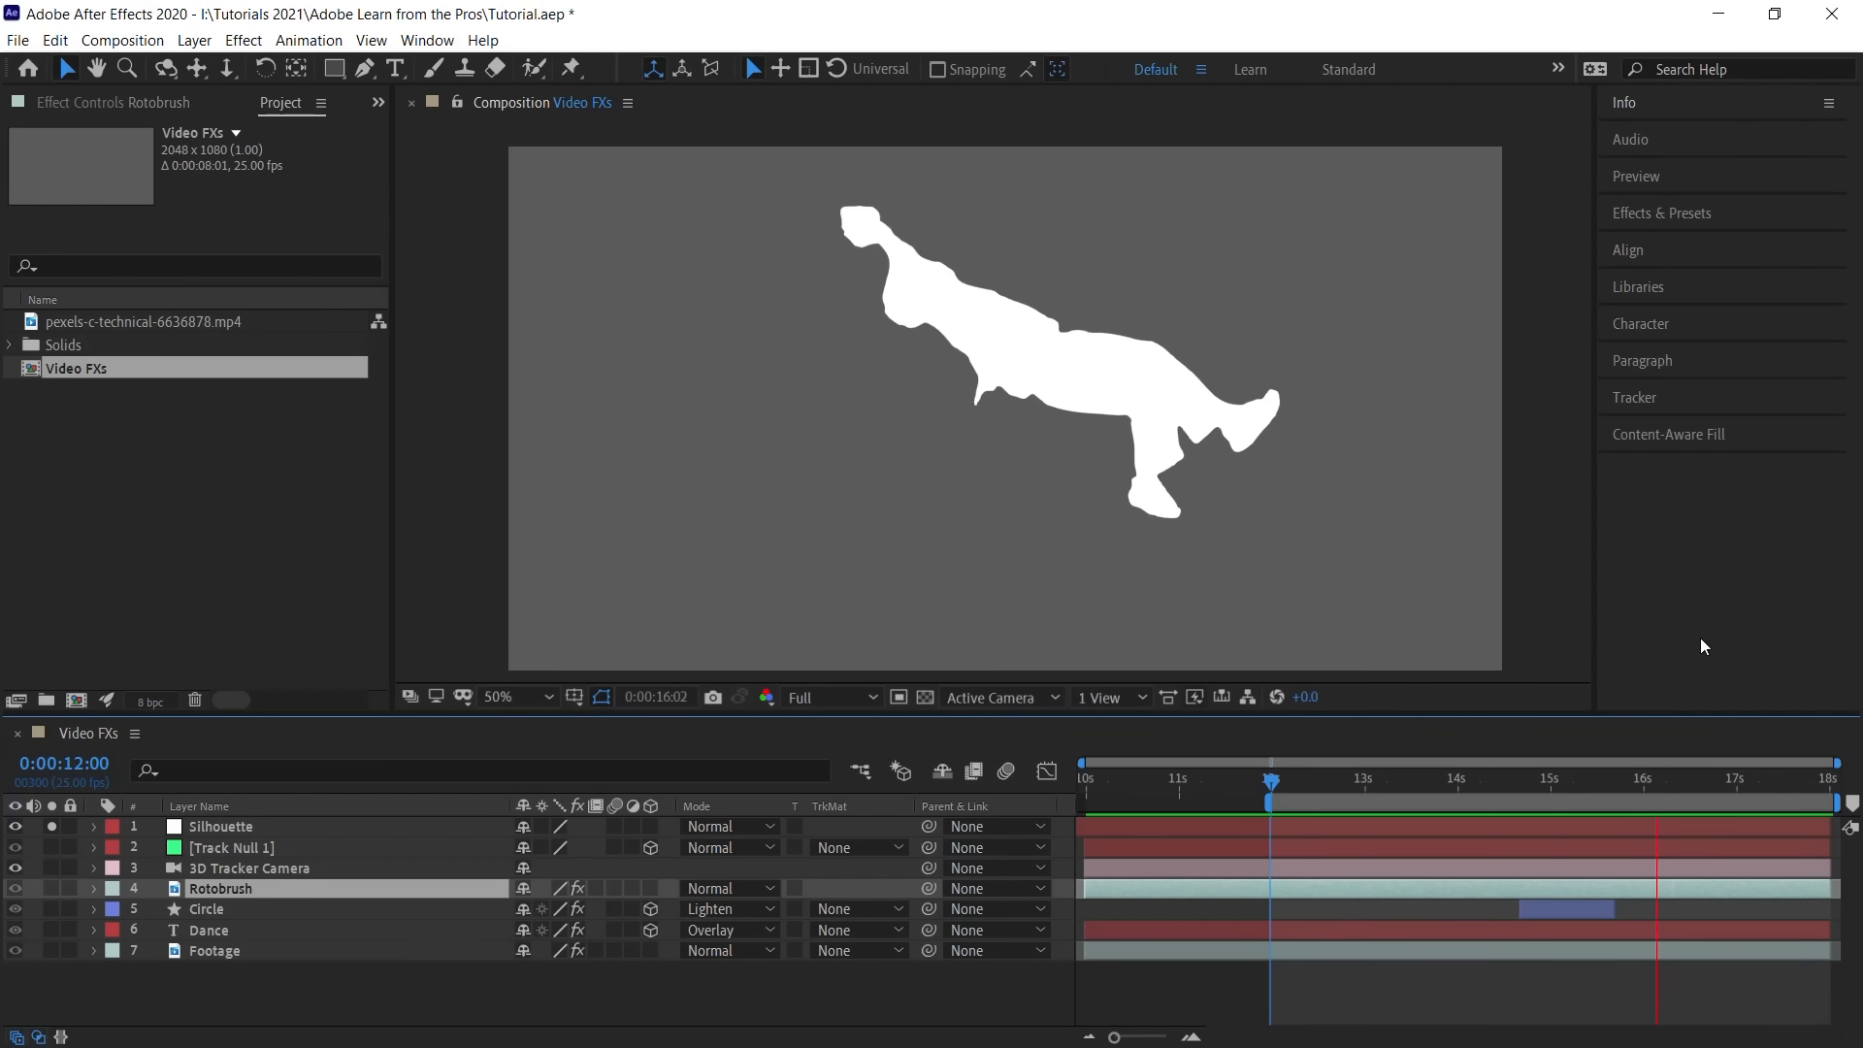
key(space)
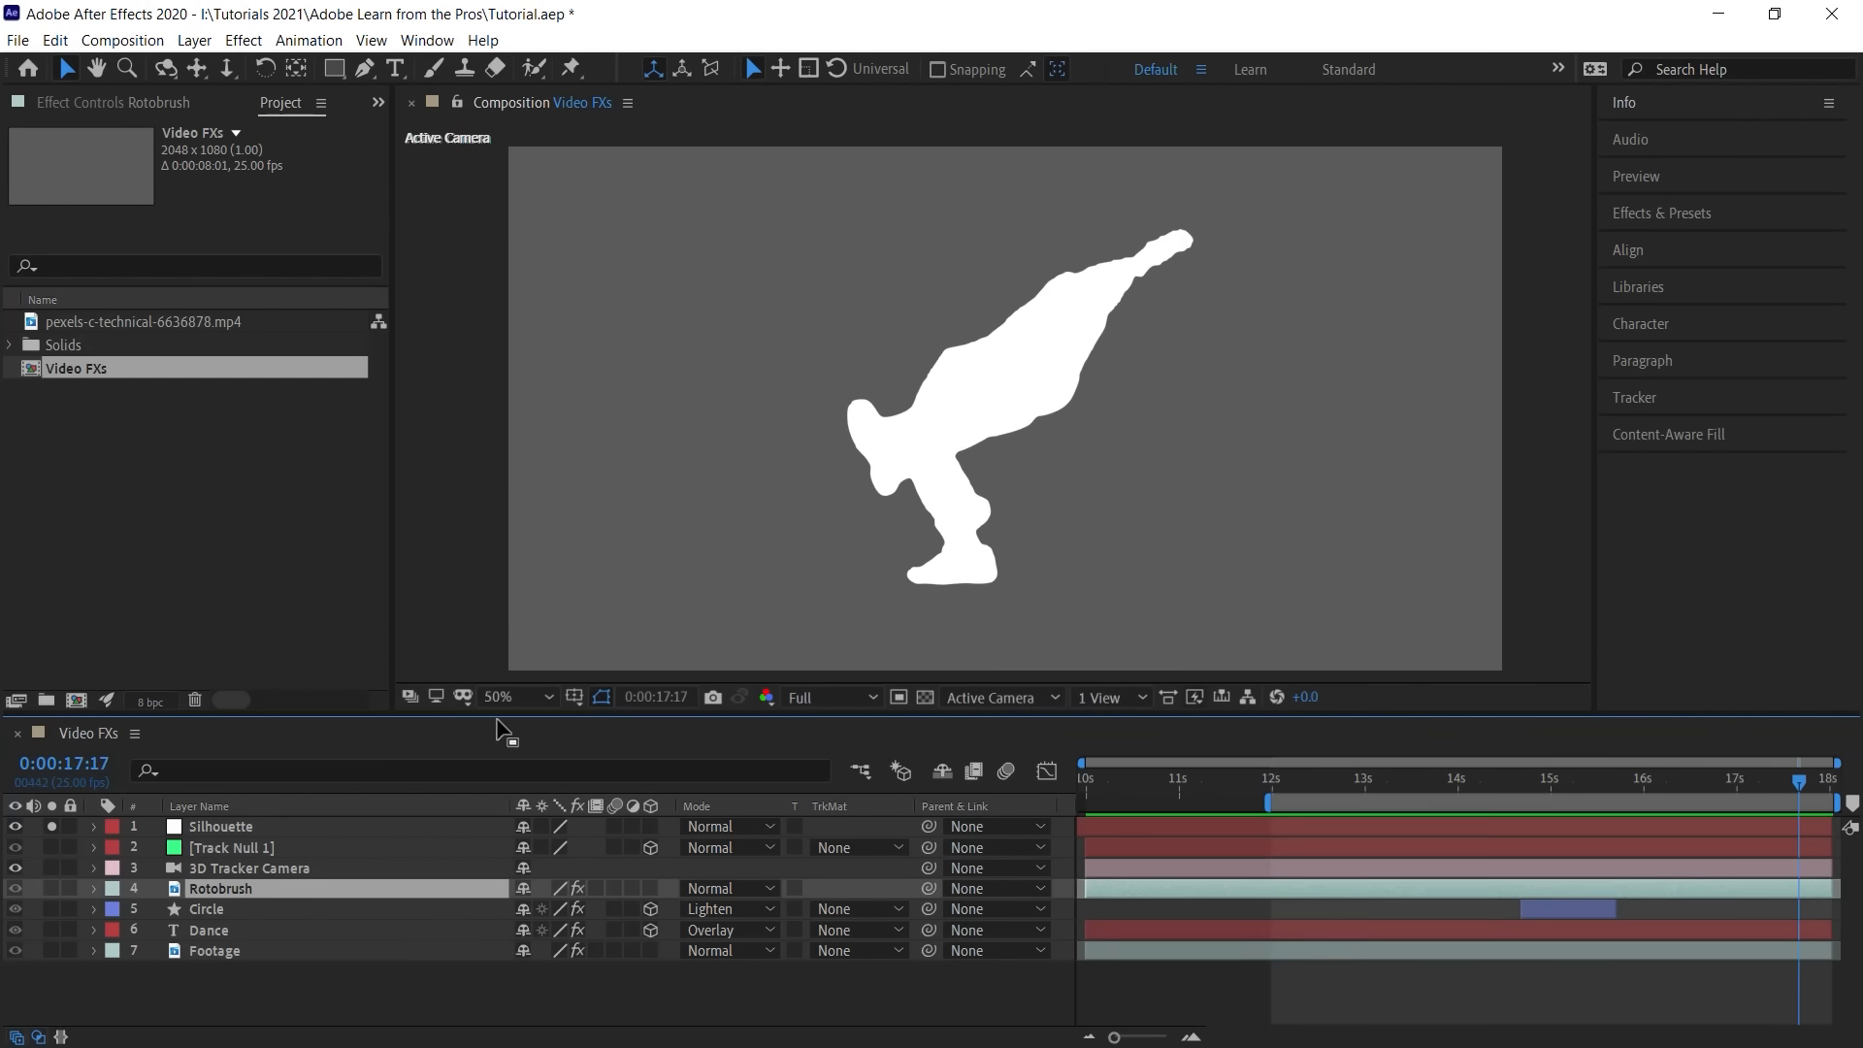
Step: Turn off solo for the Silhouette layer and place it directly below the Rotobrush layer
click(208, 829)
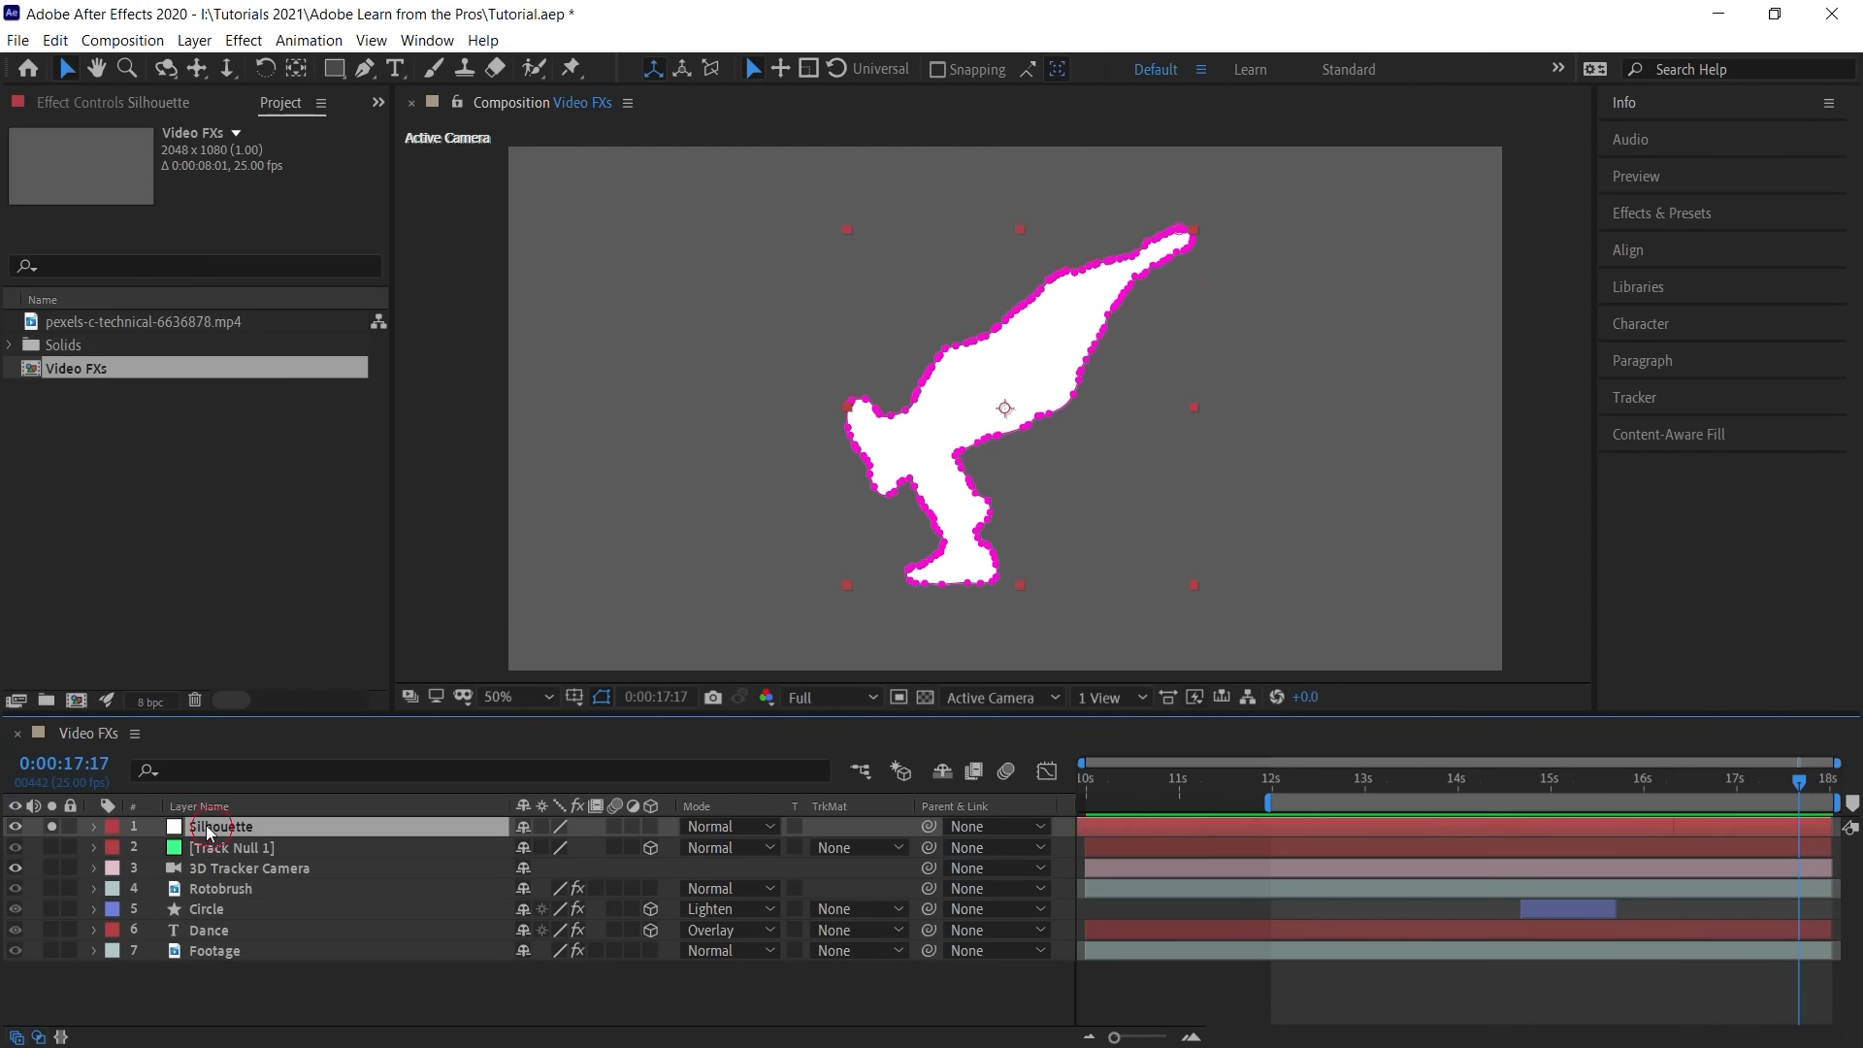
click(52, 826)
drag(205, 832, 238, 899)
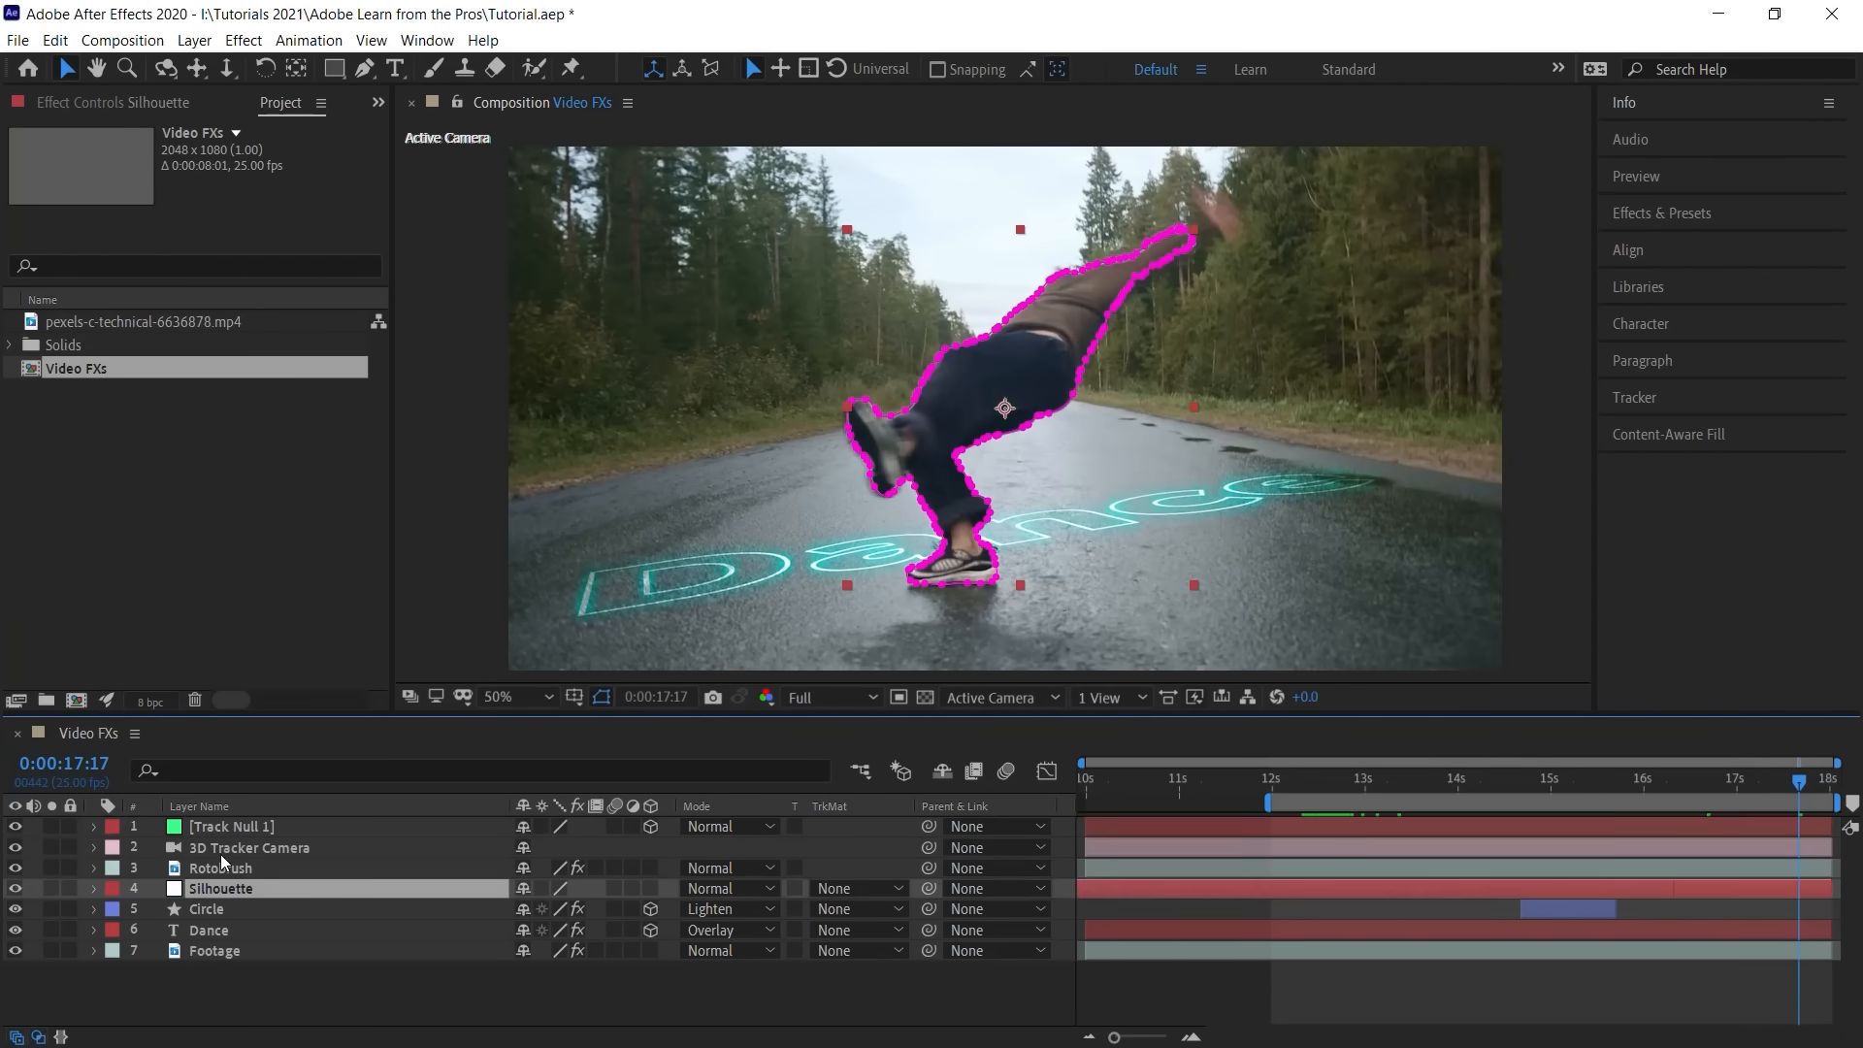
Step: Trim the Silhouette layer's in point to 0:00:12:10 and add a Position keyframe at that time
drag(1797, 778, 1307, 777)
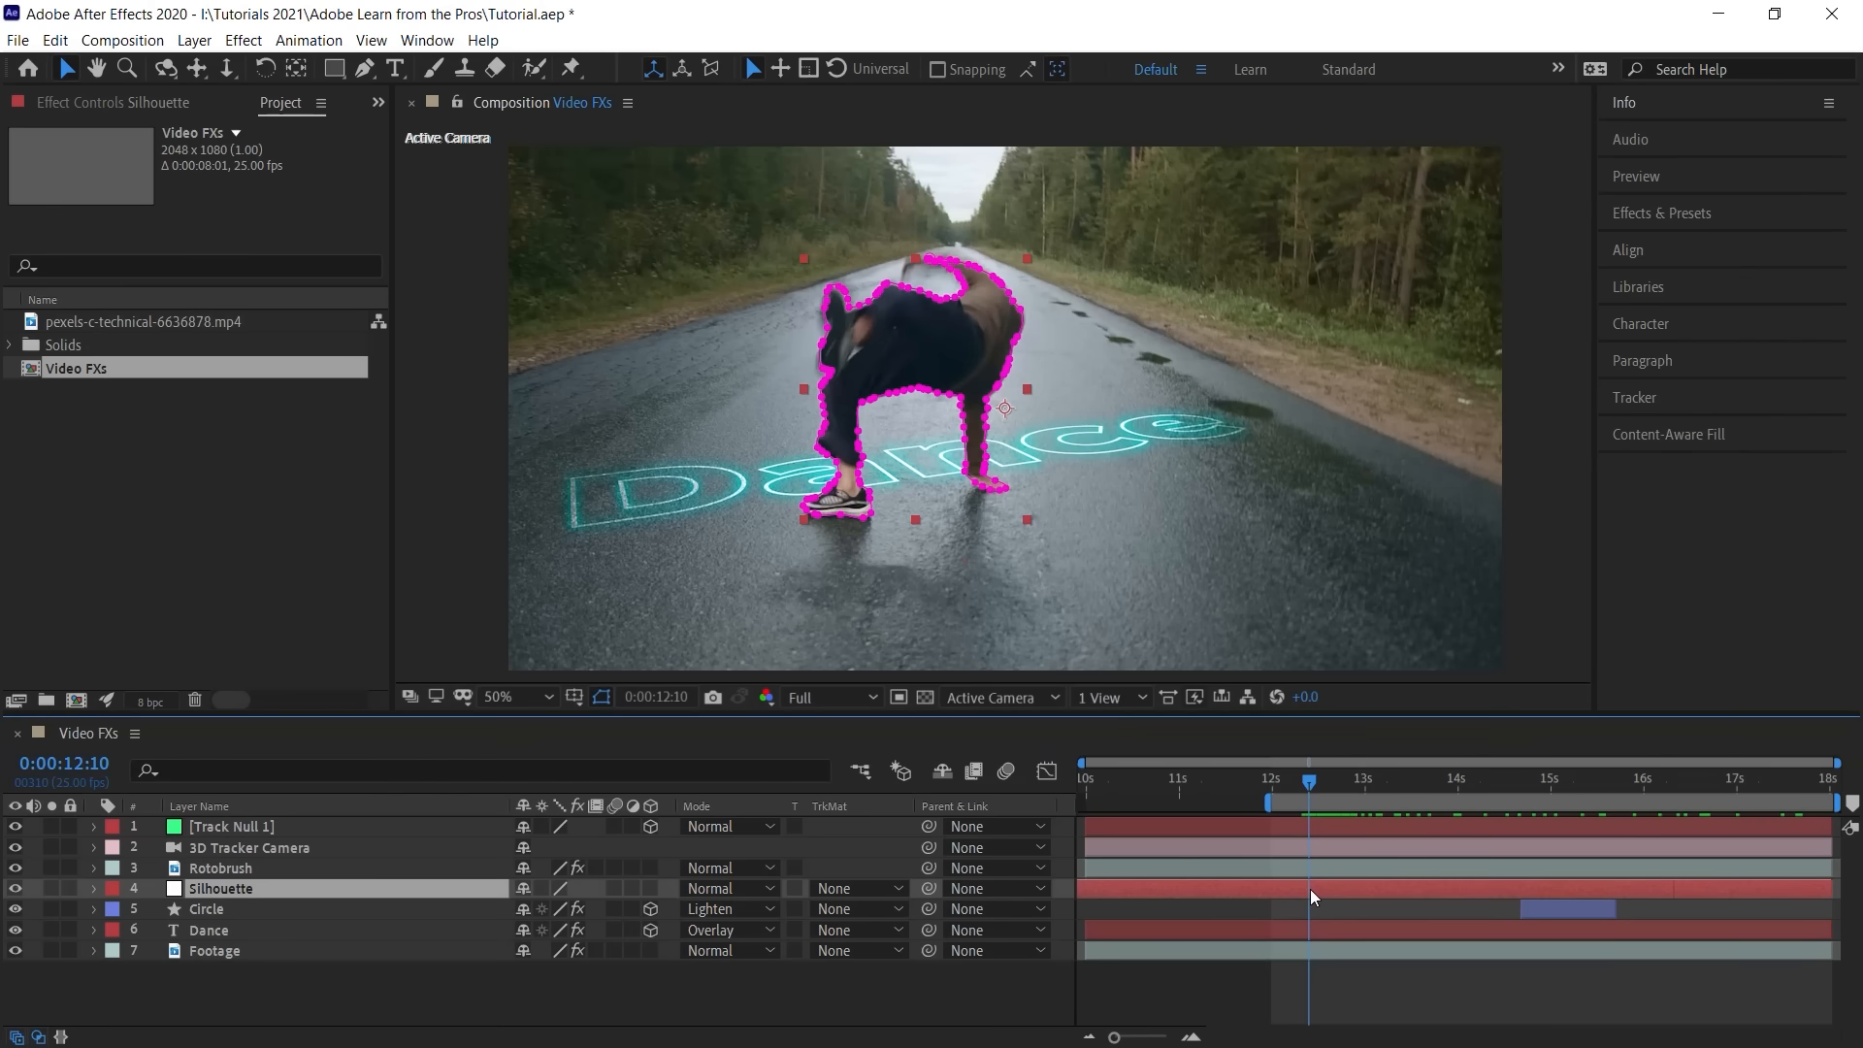
key(alt+bracketleft)
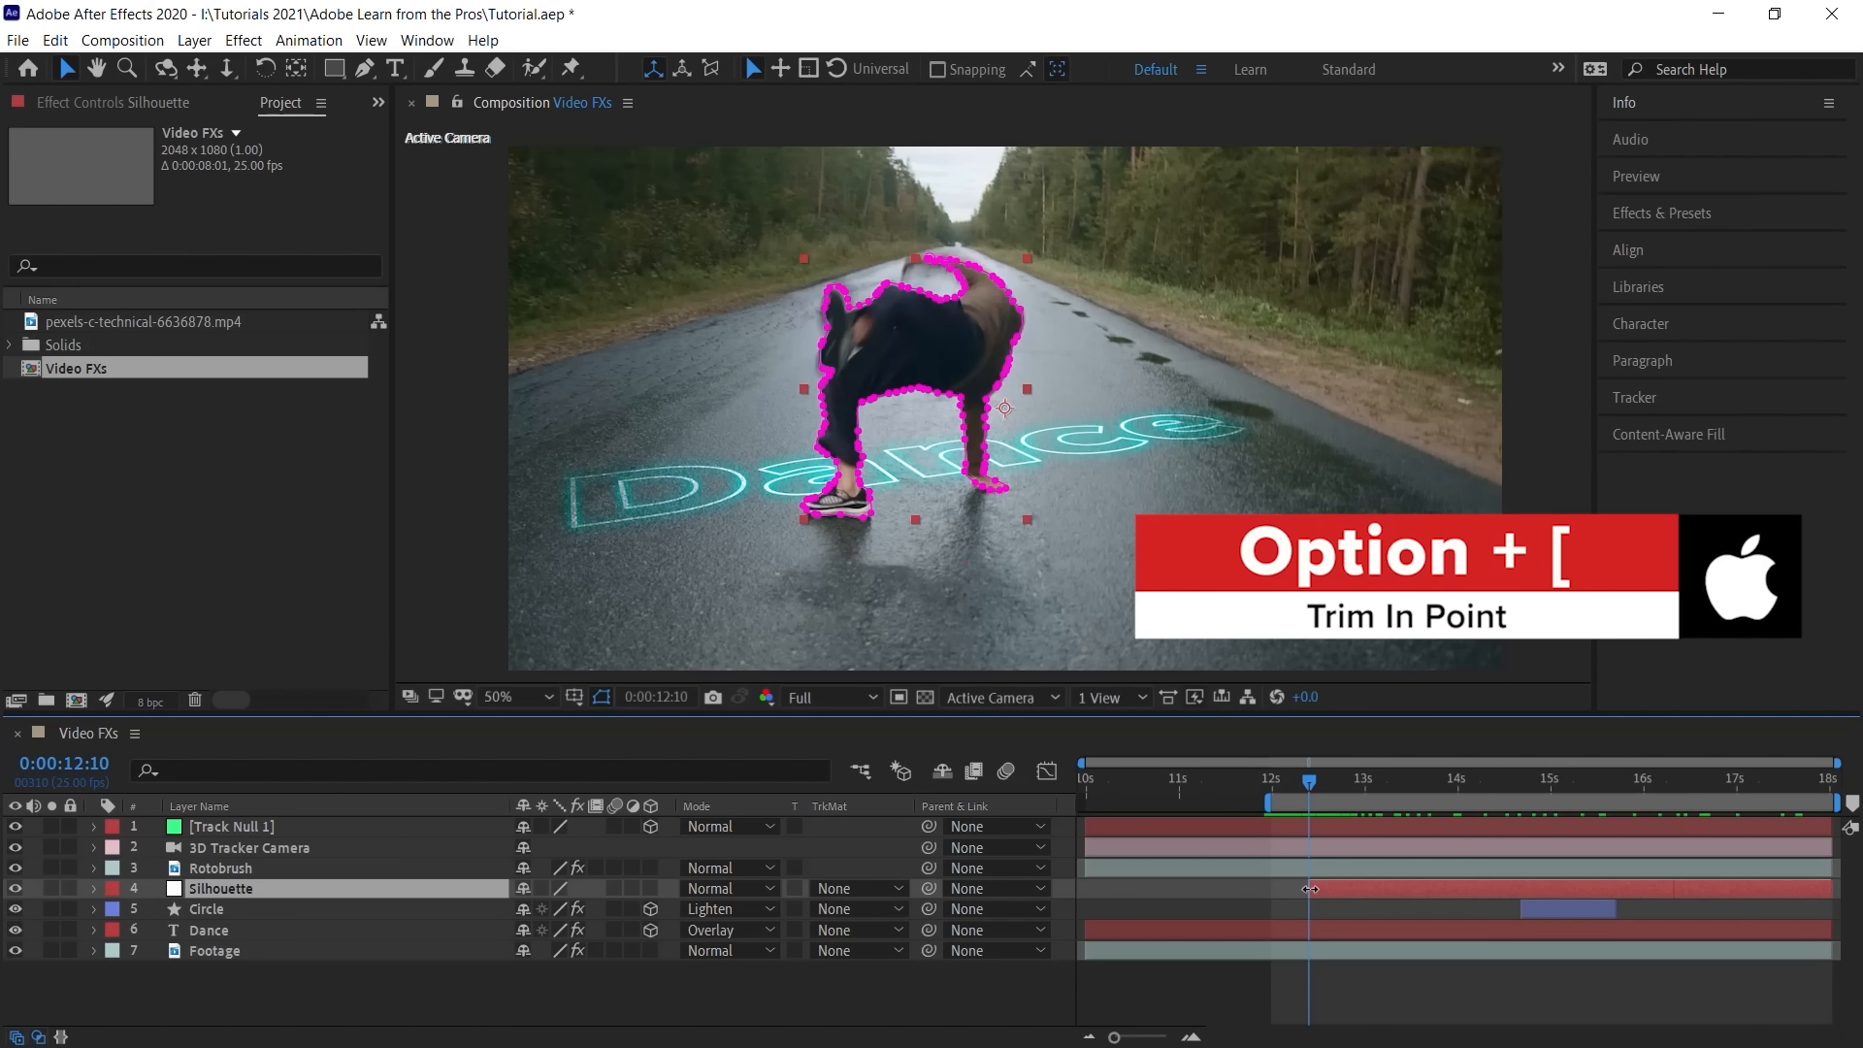
key(p)
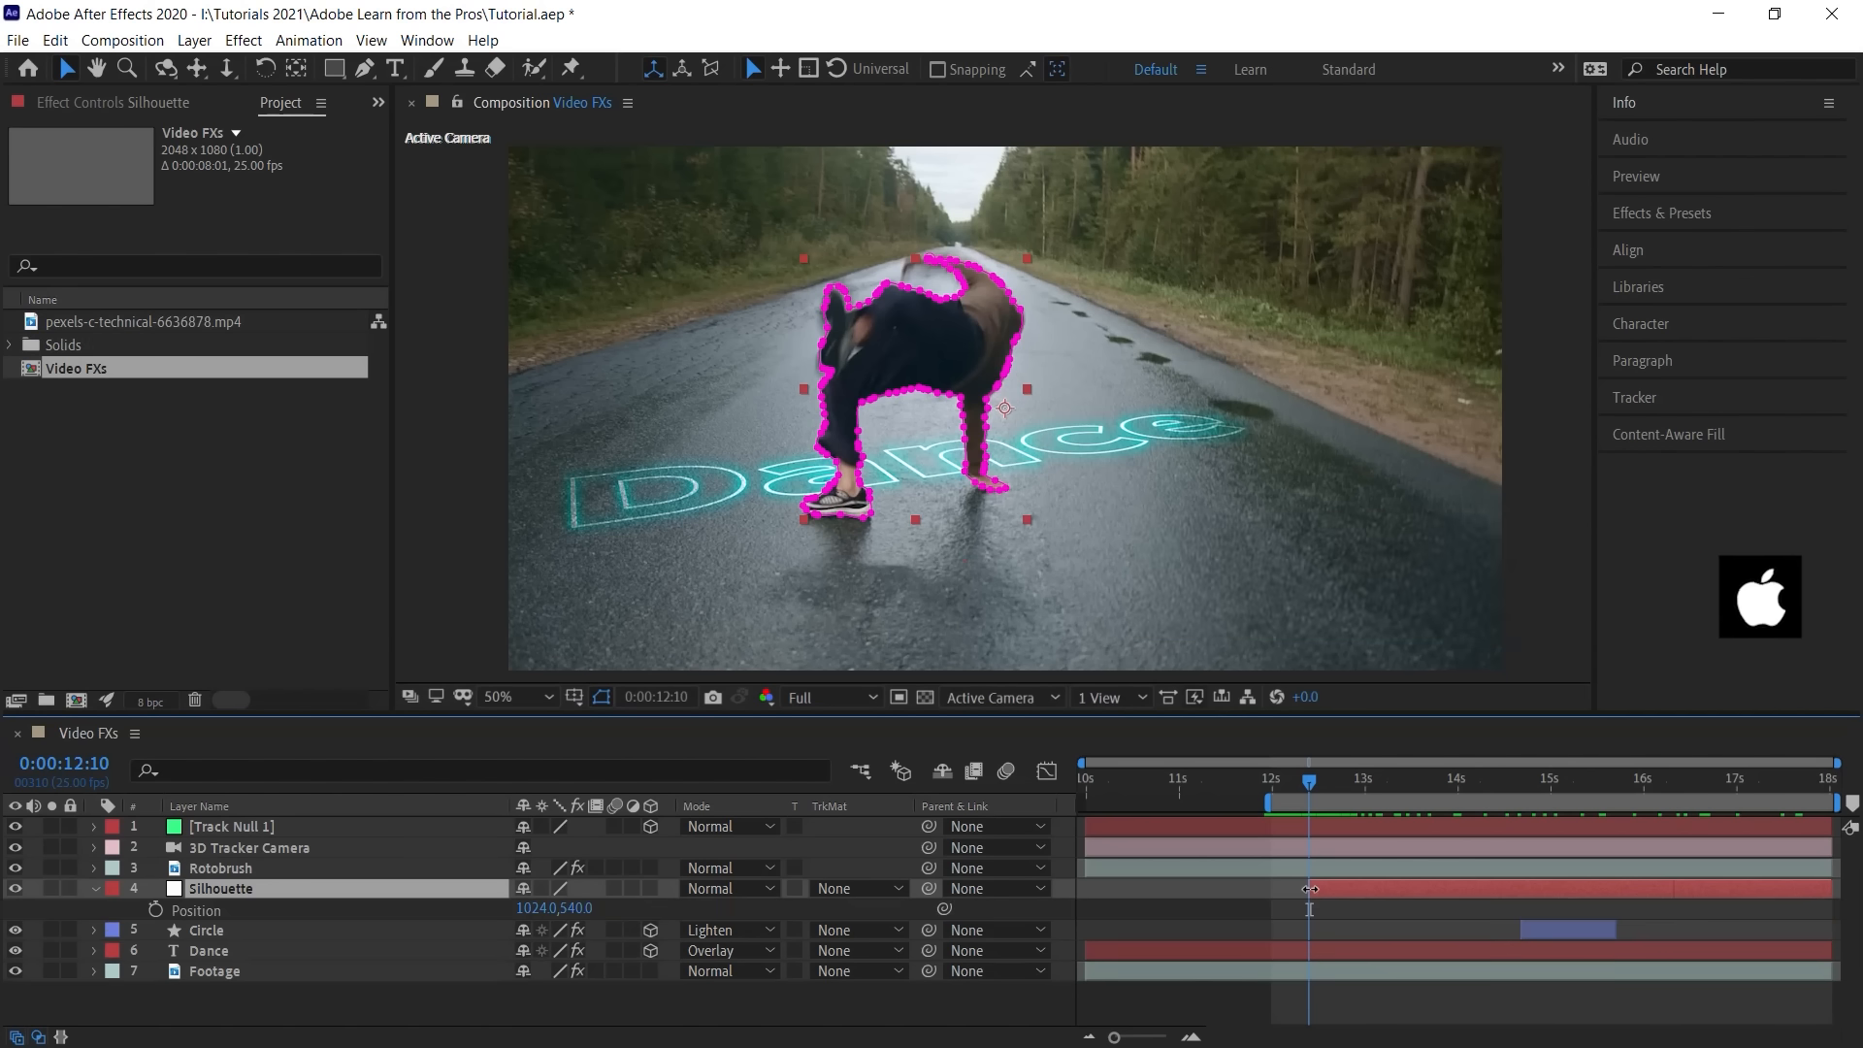
click(155, 909)
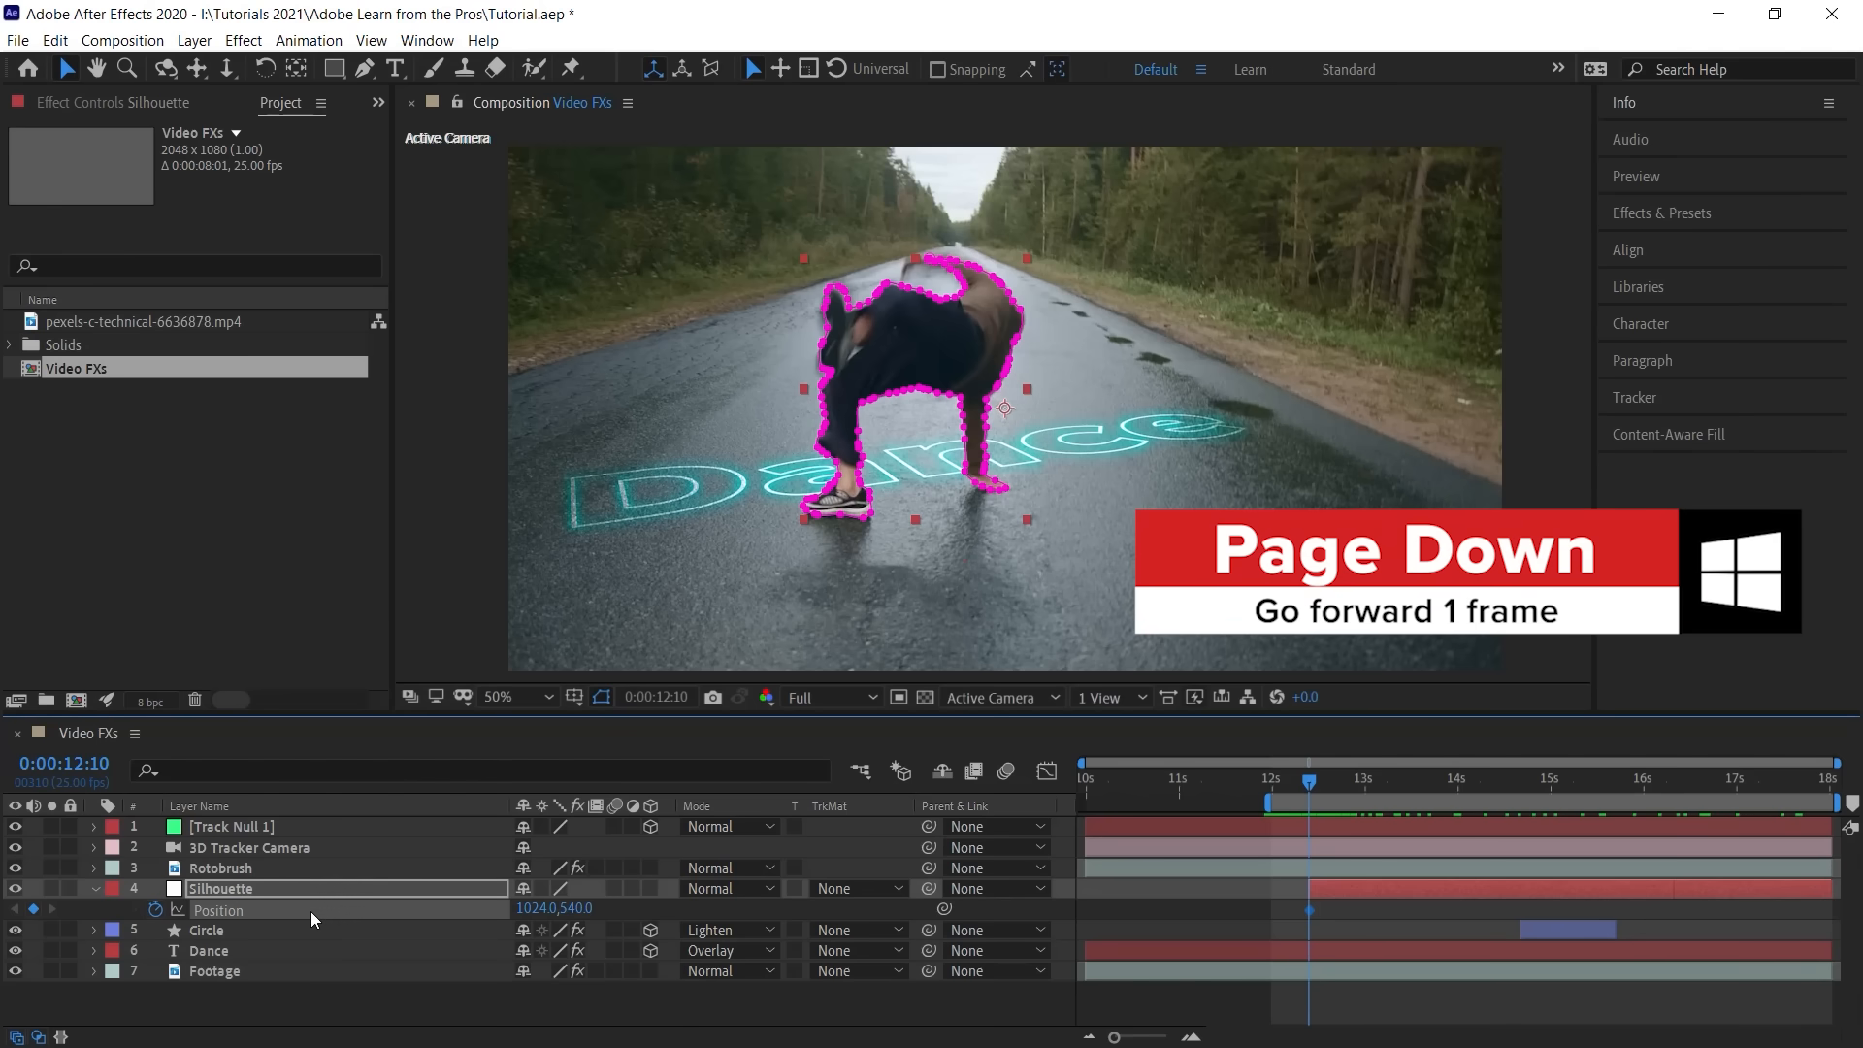
Step: Keyframe the Silhouette layer's Position at 1074, 515 at 0:00:12:20, offsetting X by +50 and Y by -25
key(Page_Down)
key(Page_Down)
key(Page_Down)
key(Page_Down)
key(Page_Down)
key(Page_Down)
key(Page_Down)
key(Page_Down)
key(Page_Down)
key(Page_Down)
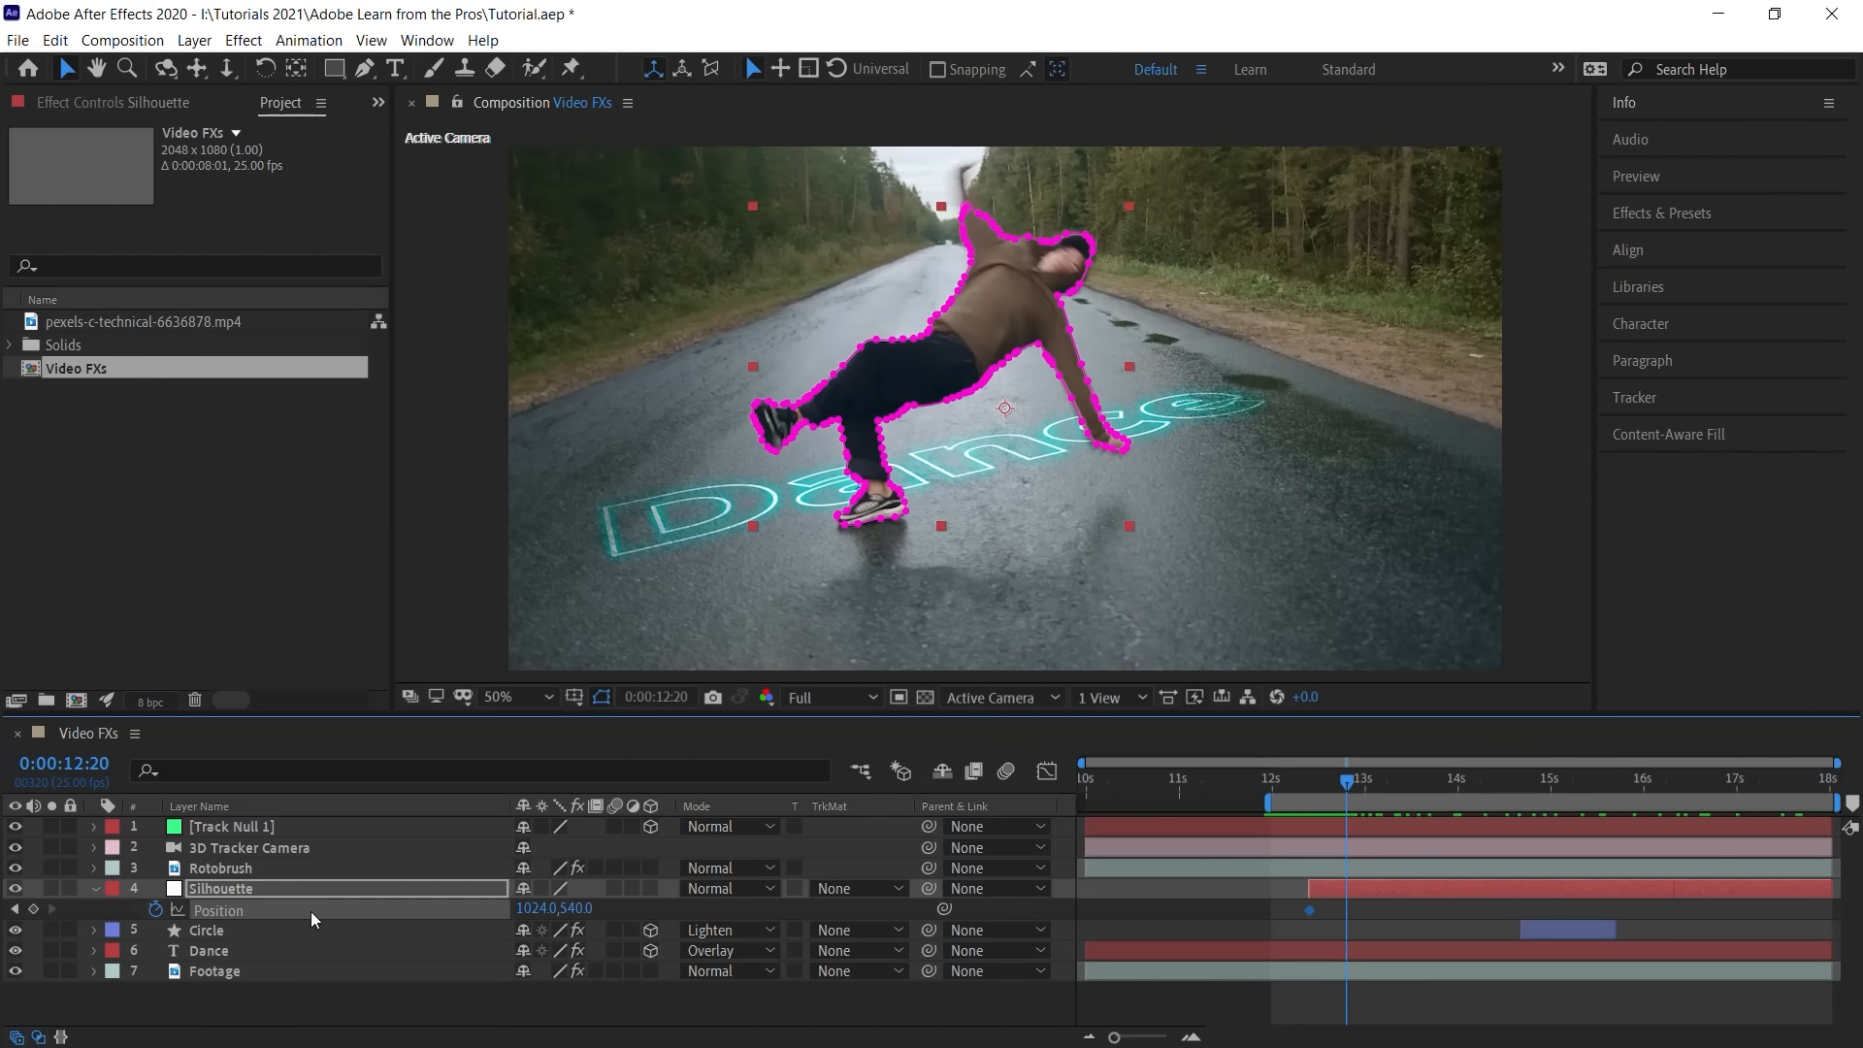
click(543, 909)
click(556, 908)
text(+50)
key(Return)
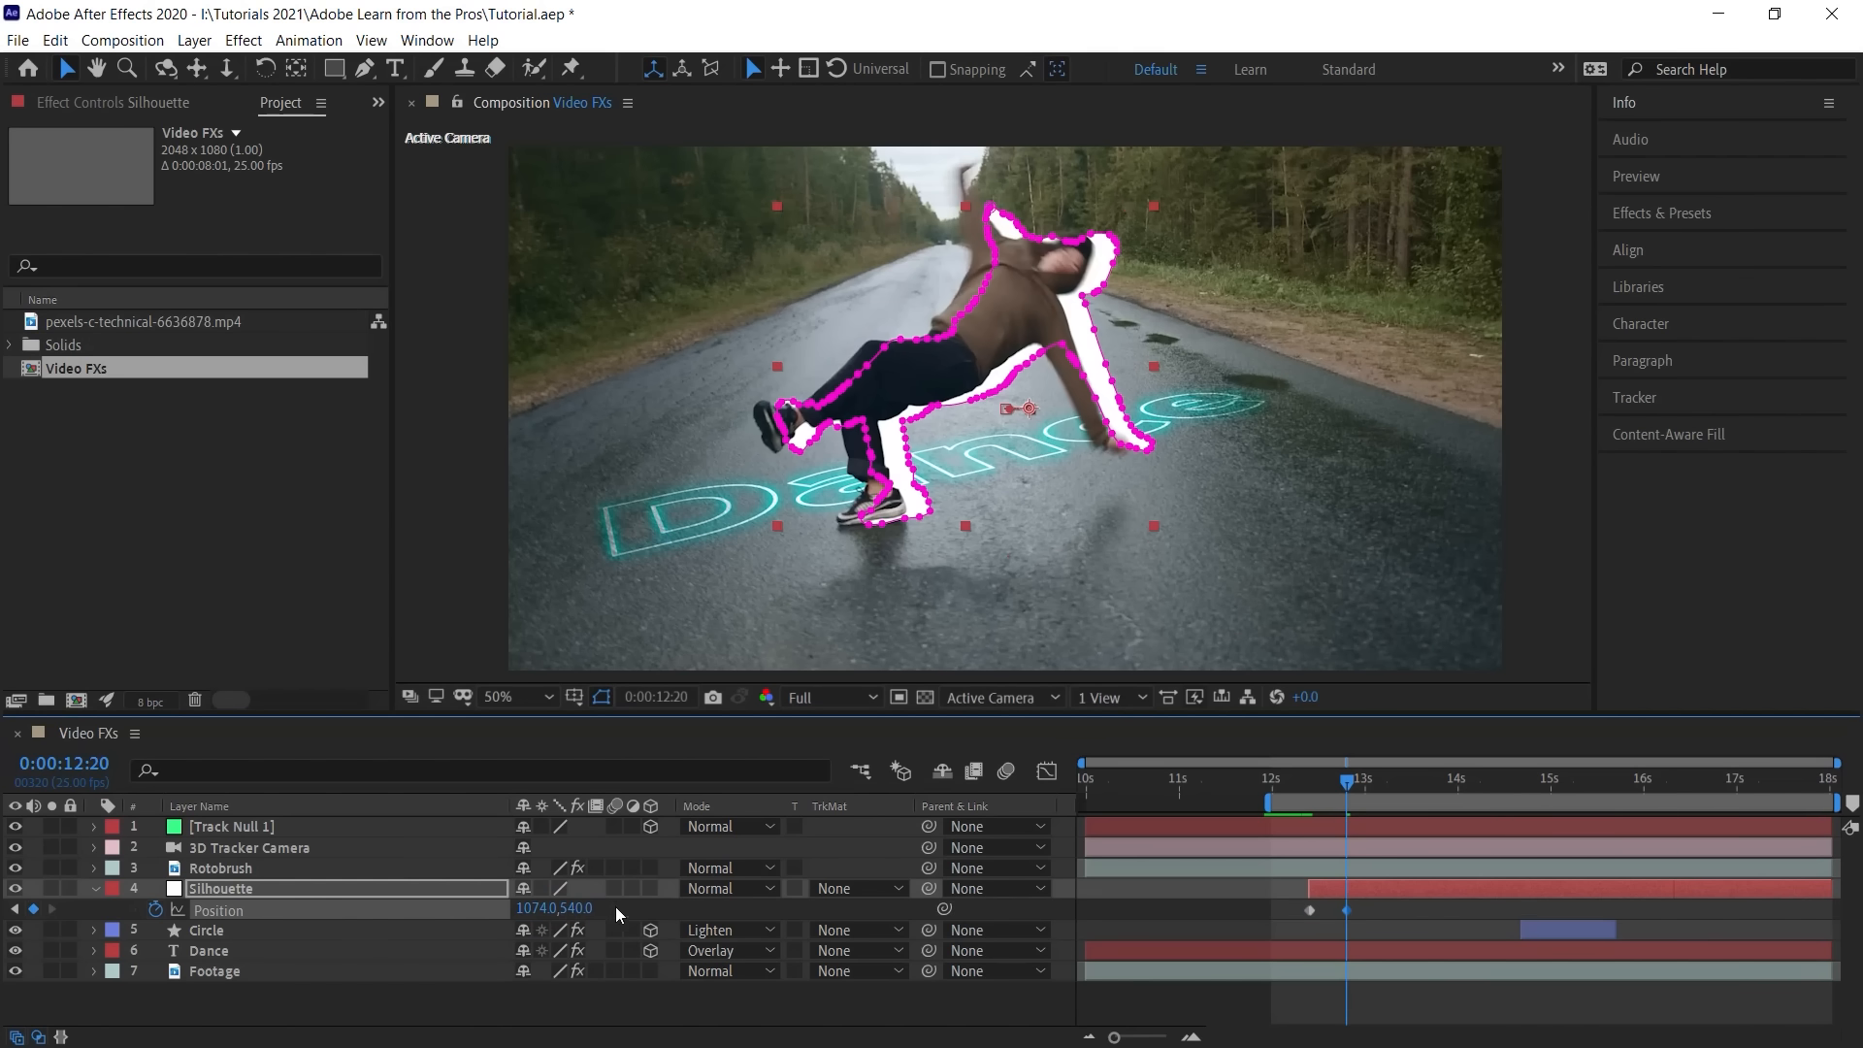
click(582, 908)
click(596, 907)
text(-25)
key(Return)
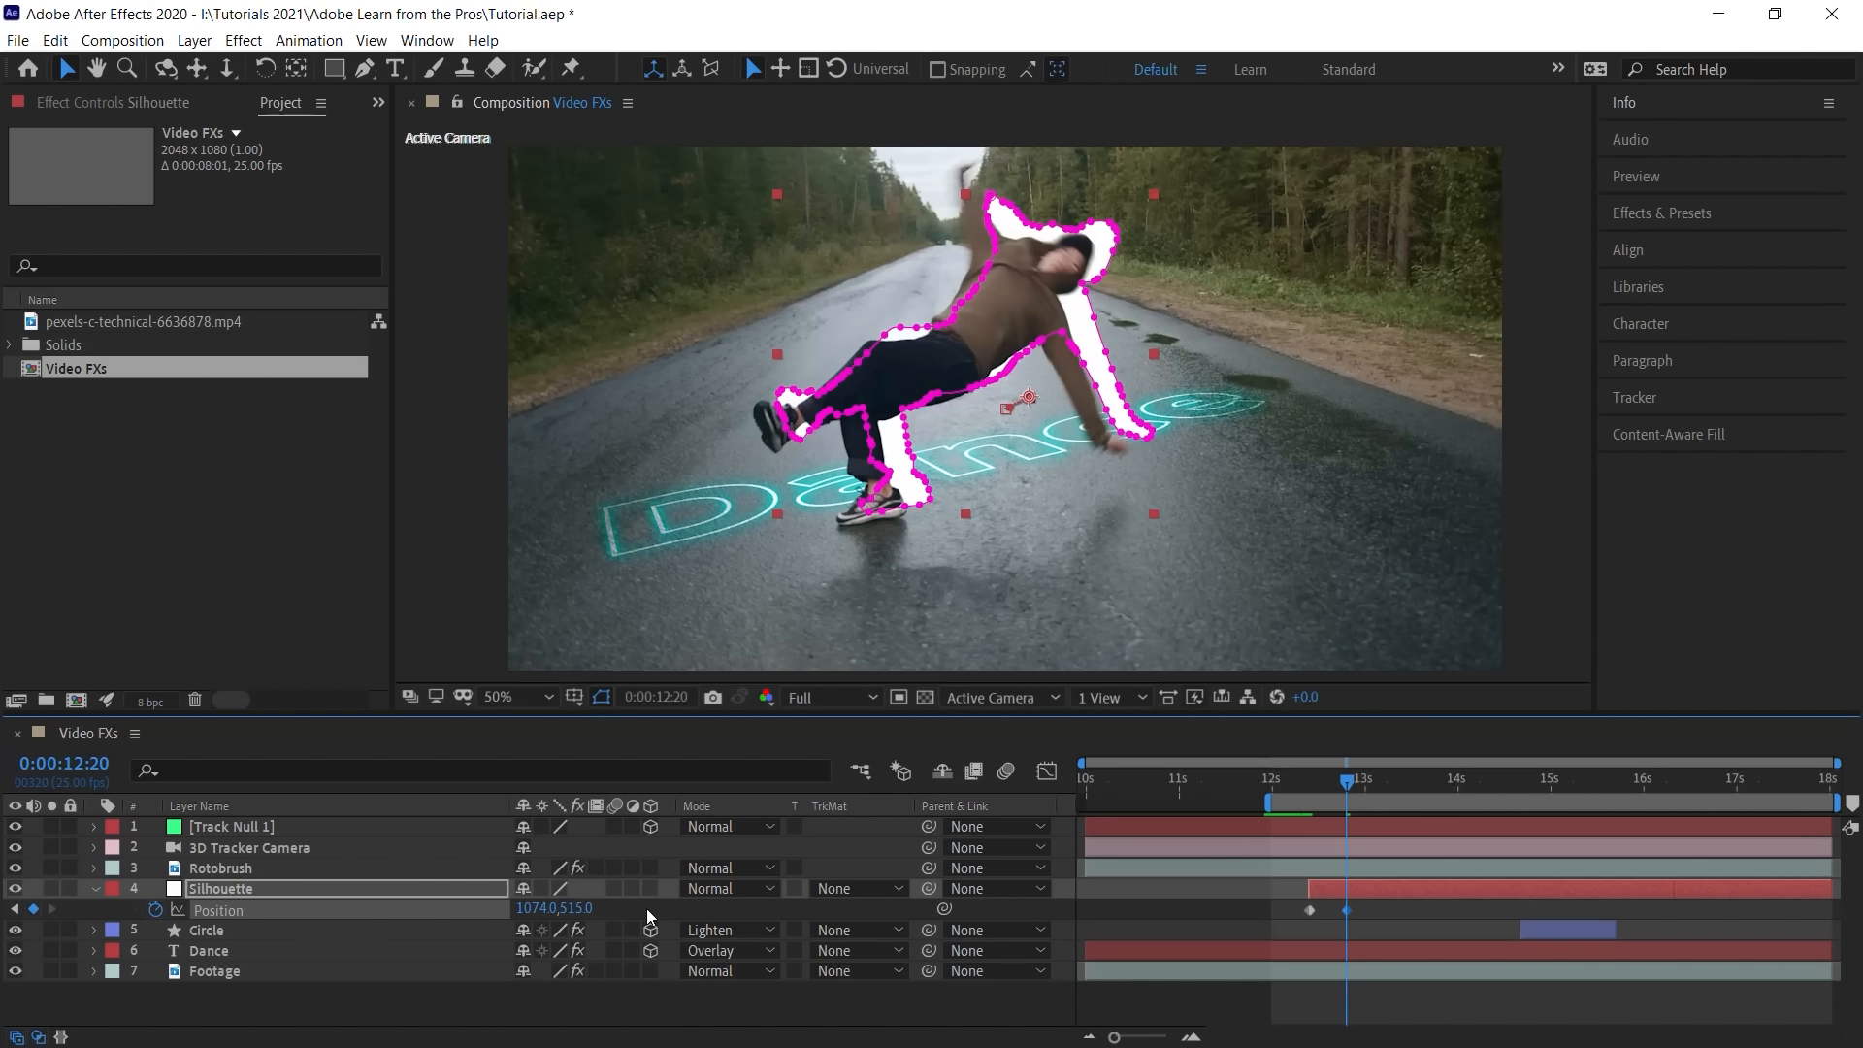
Step: Apply a Fill effect to the Silhouette layer and set its color to magenta FF00DF
click(244, 40)
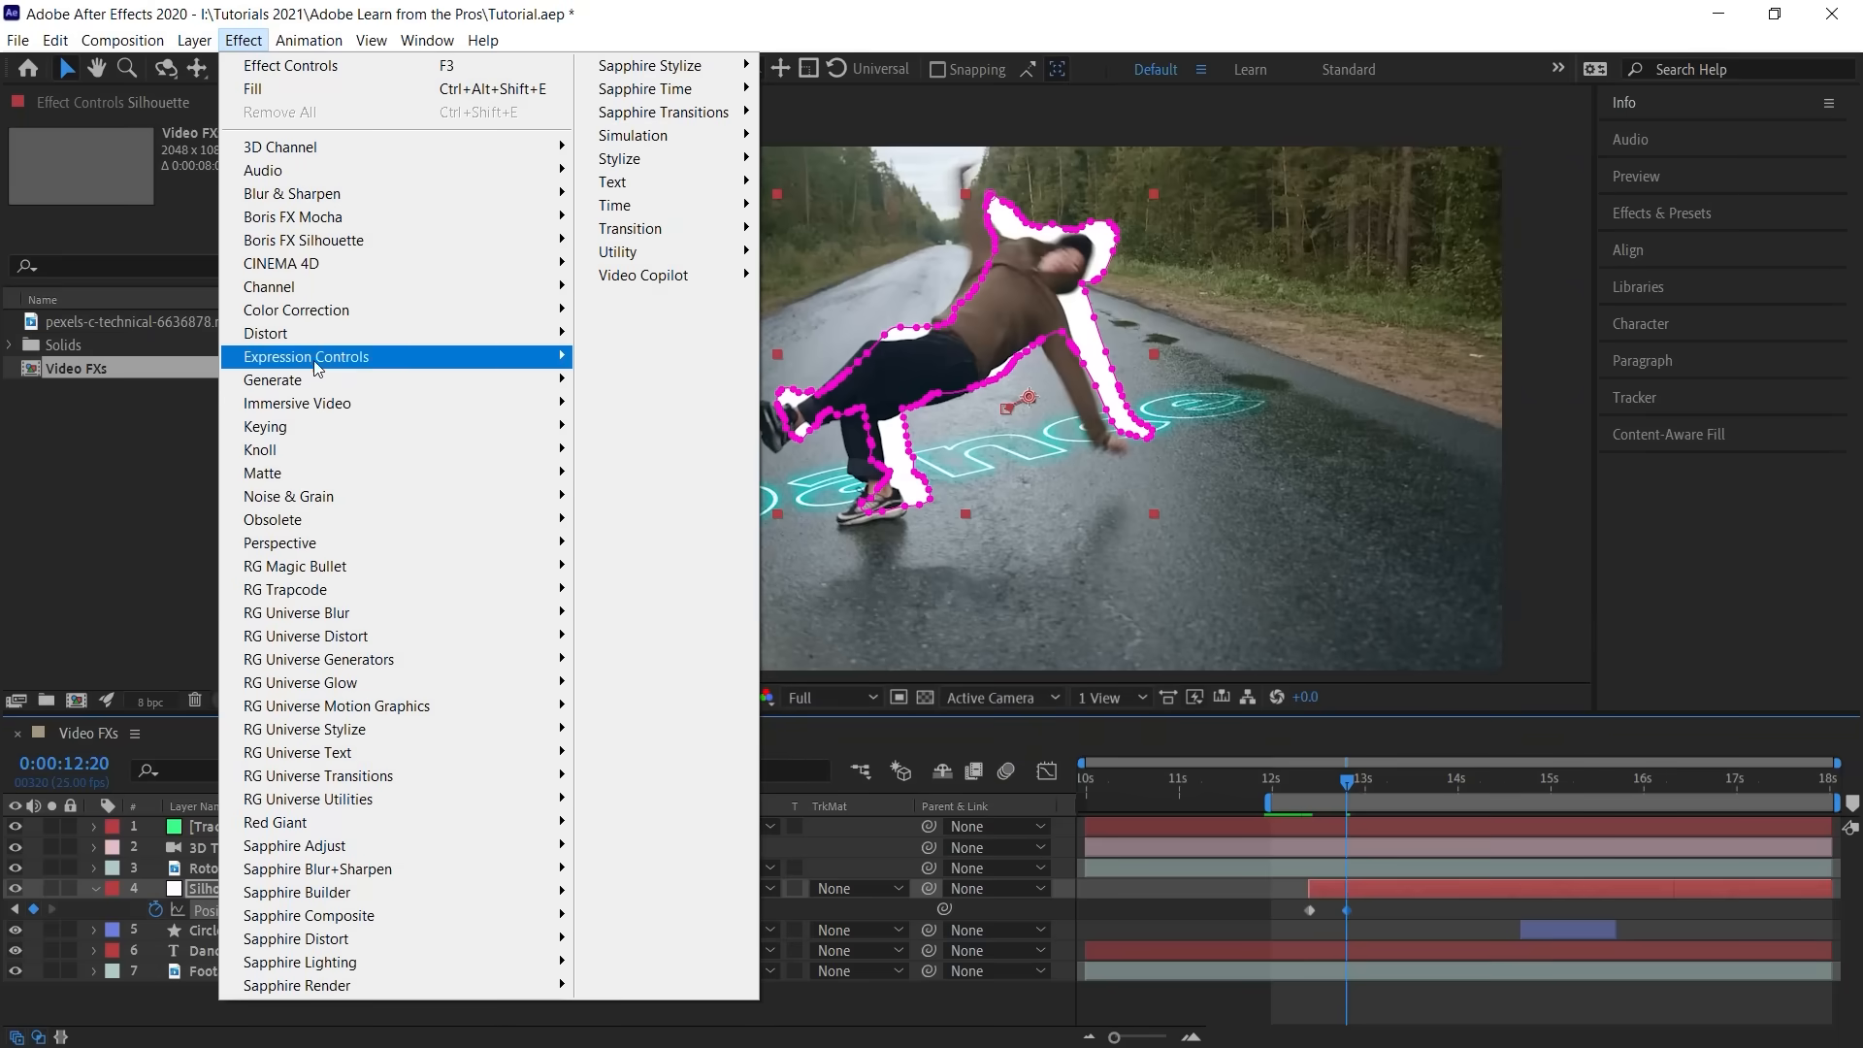
mouse_move(335, 378)
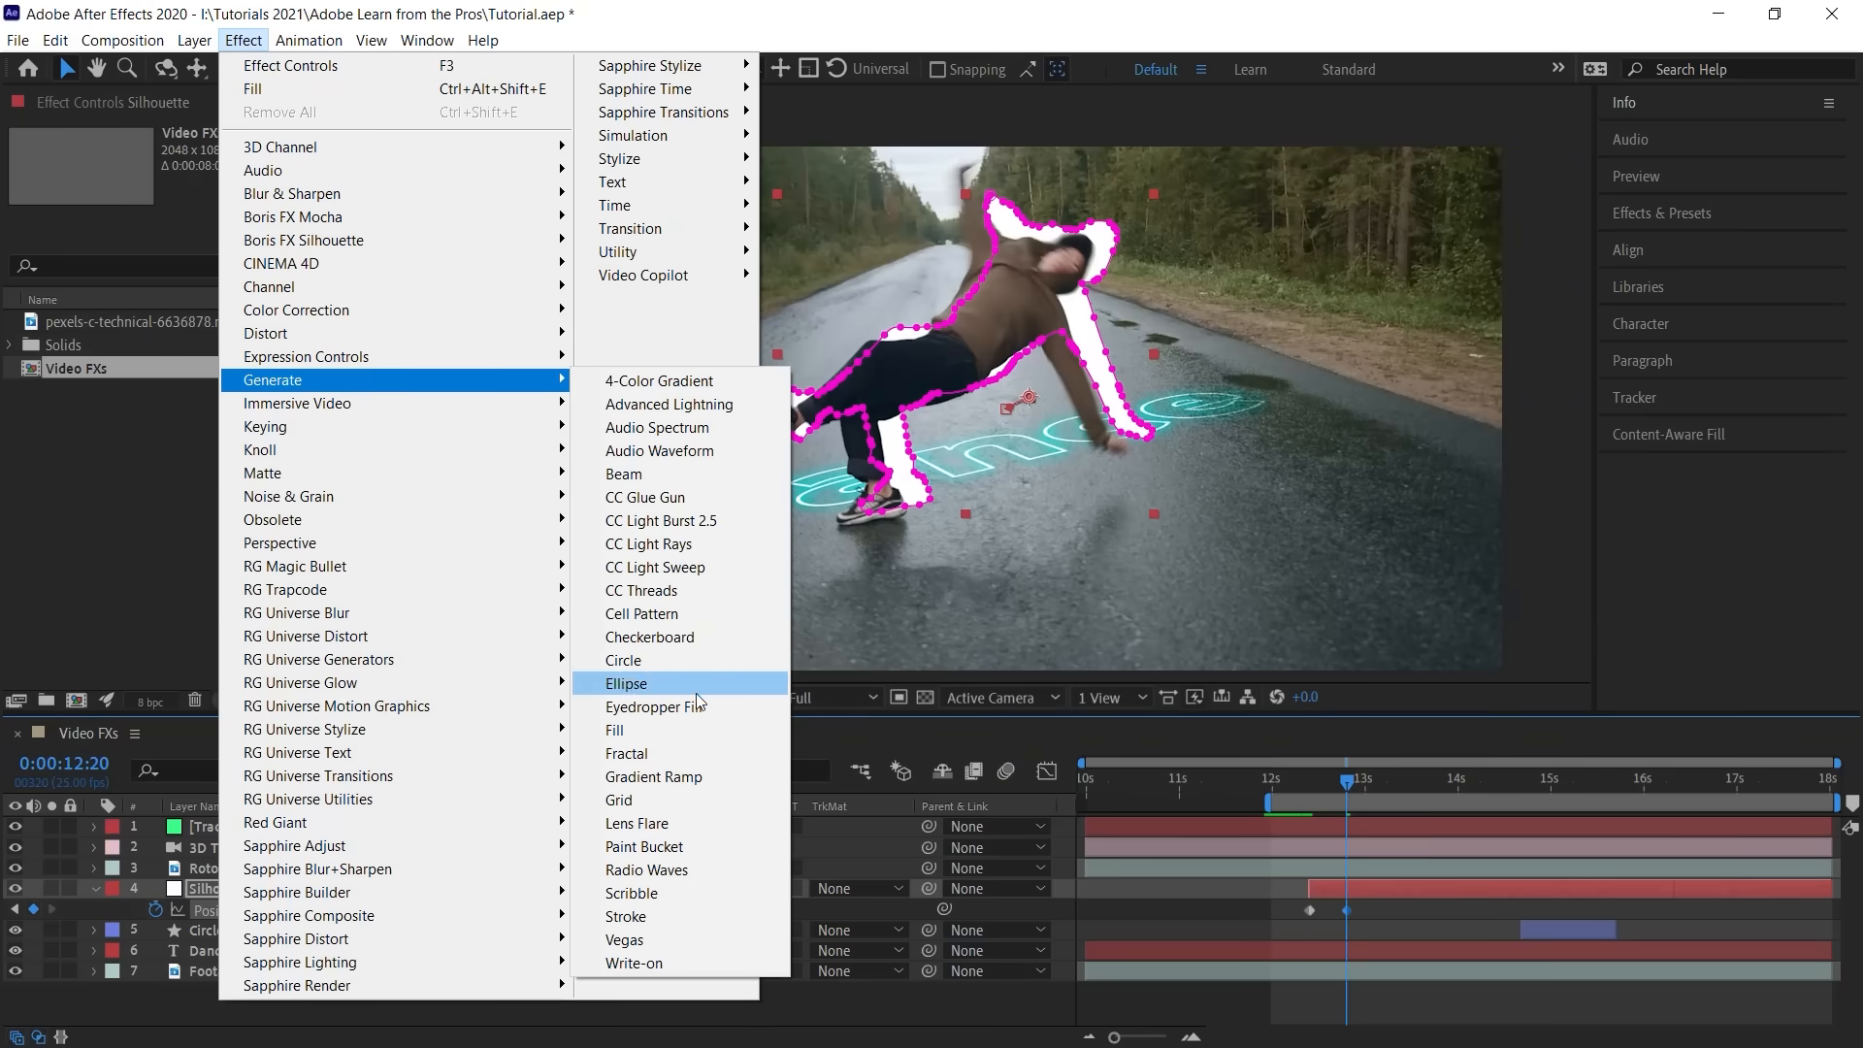
click(621, 730)
click(228, 216)
drag(1348, 637, 1347, 604)
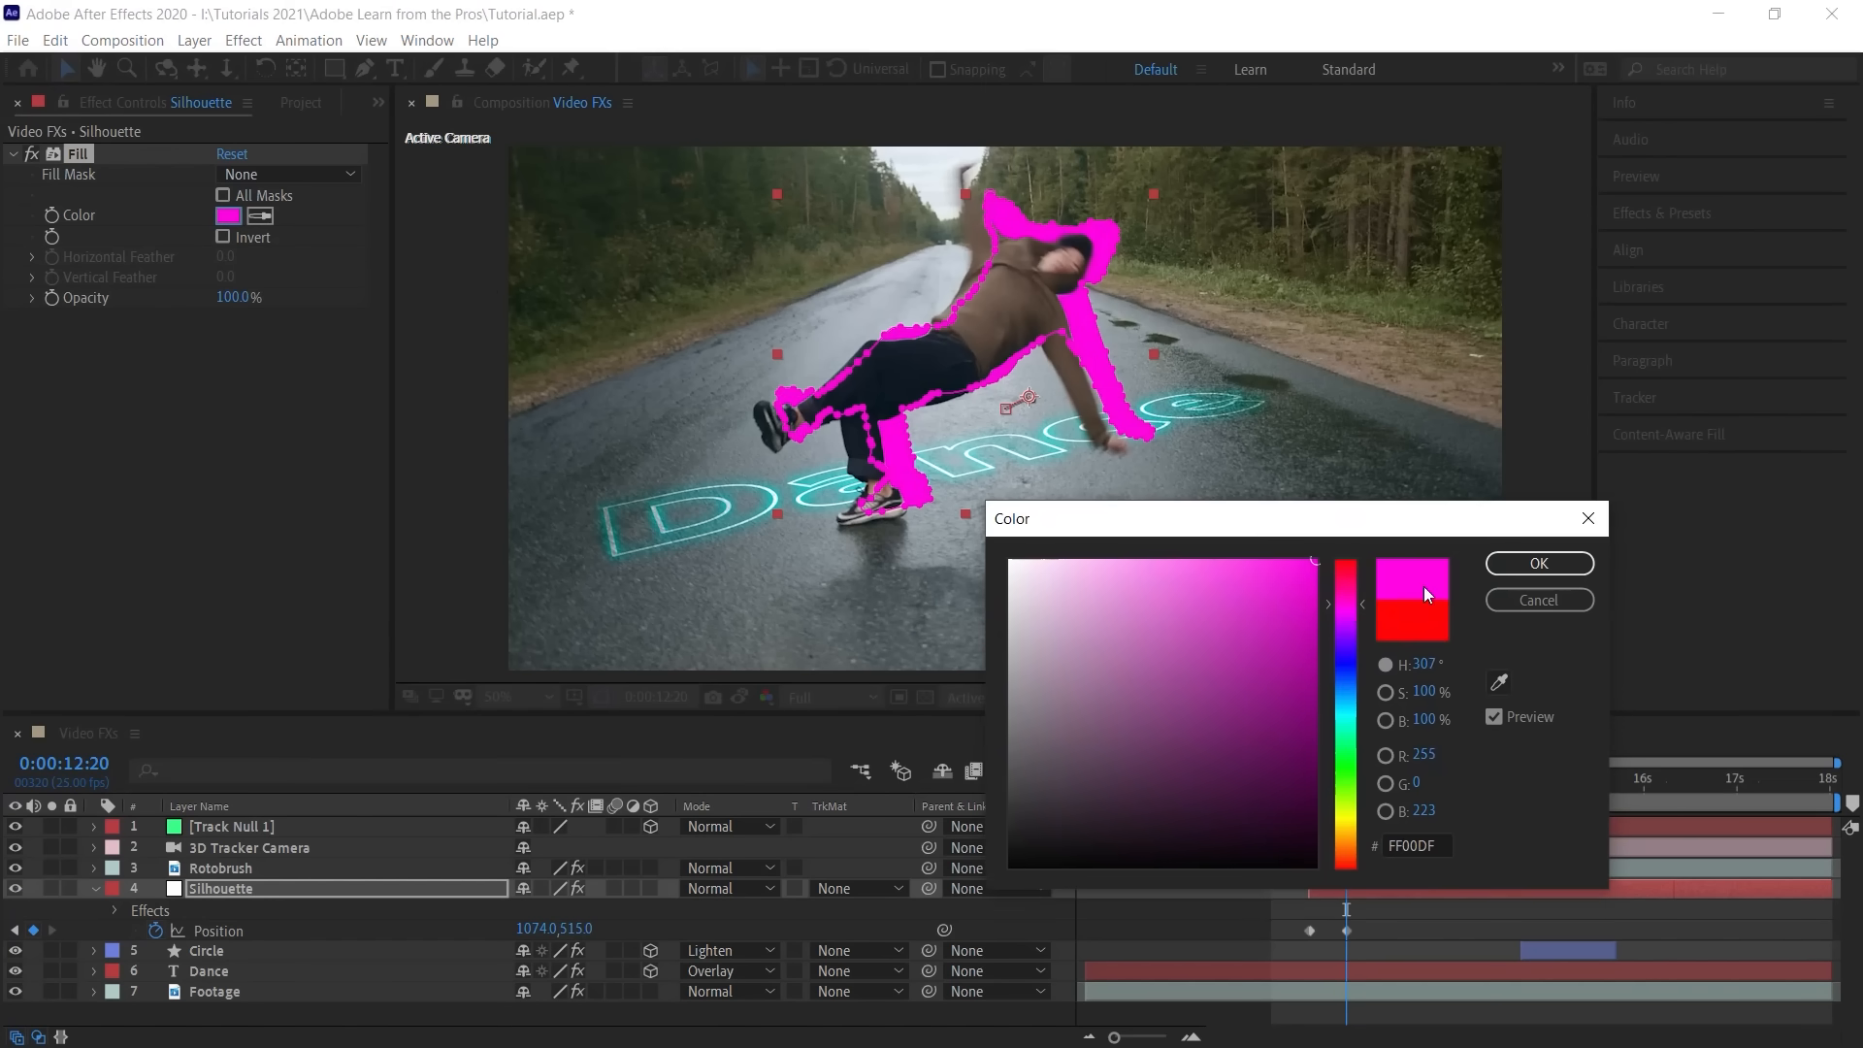
click(1540, 562)
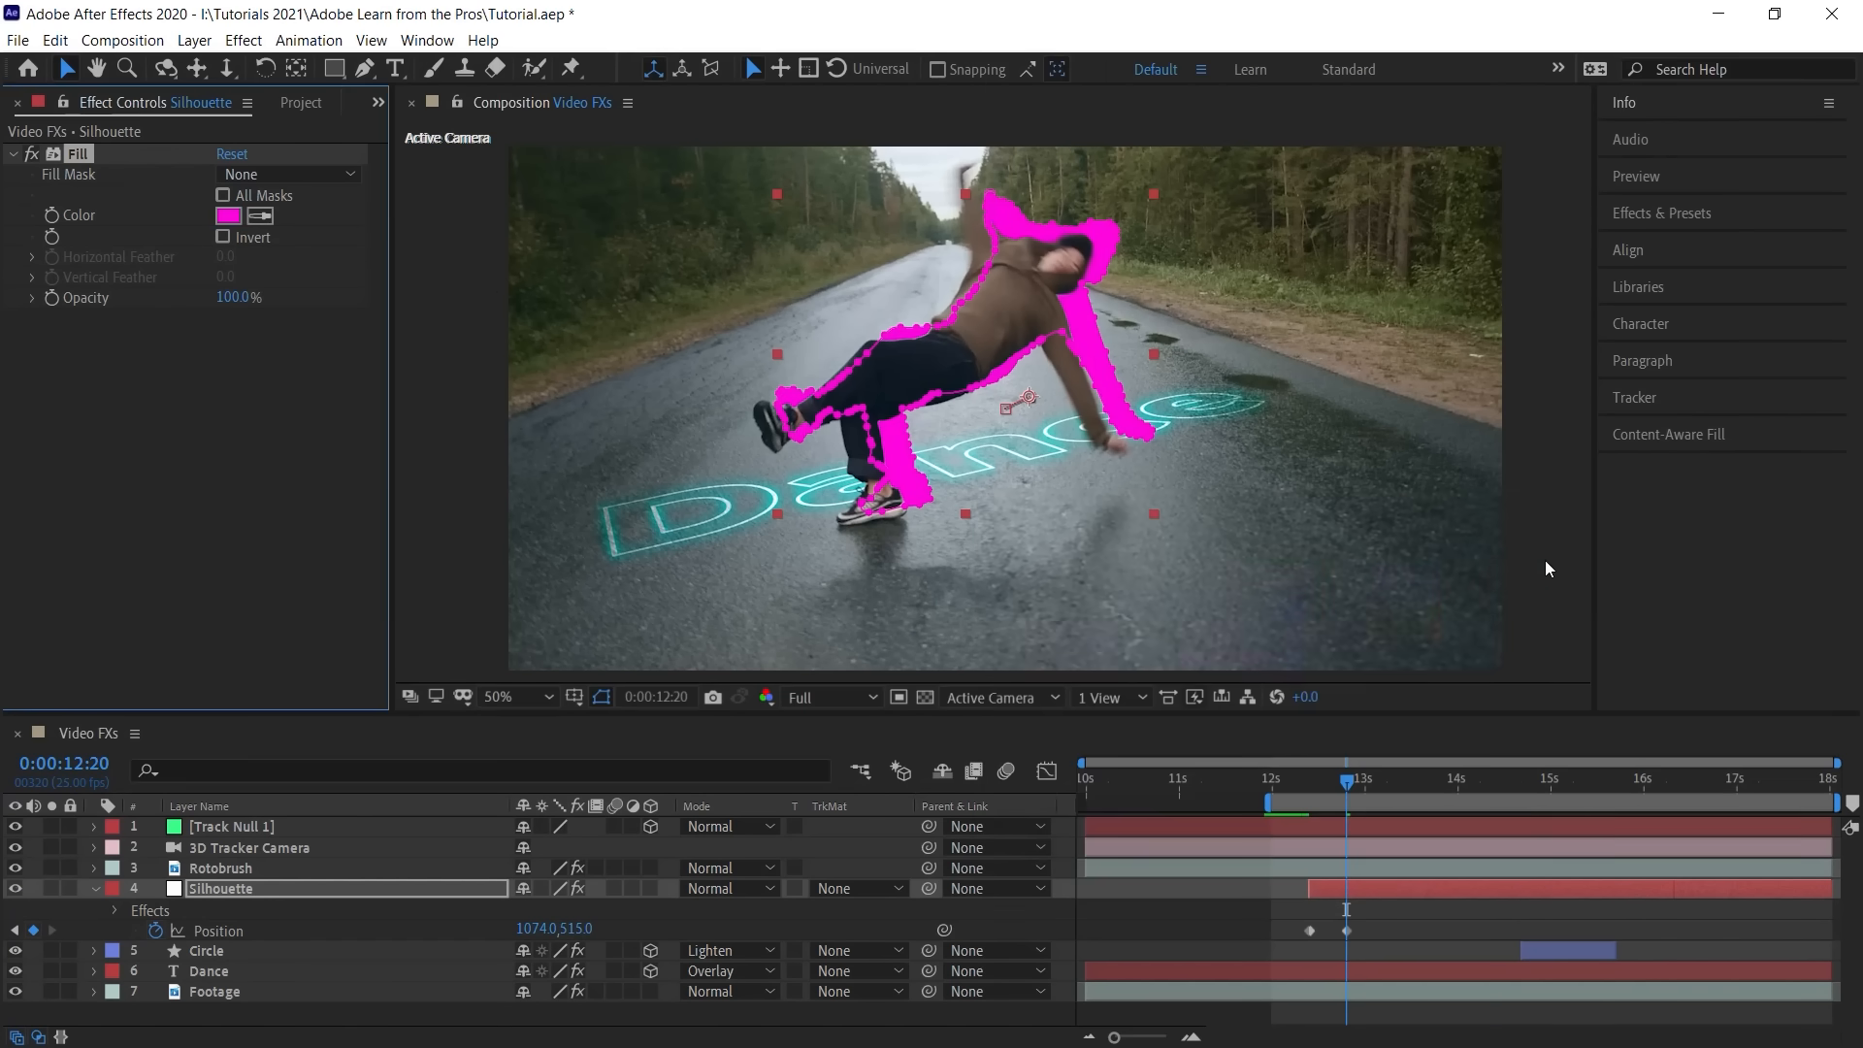
Step: Duplicate the Silhouette layer and place the copy directly below the original
click(281, 889)
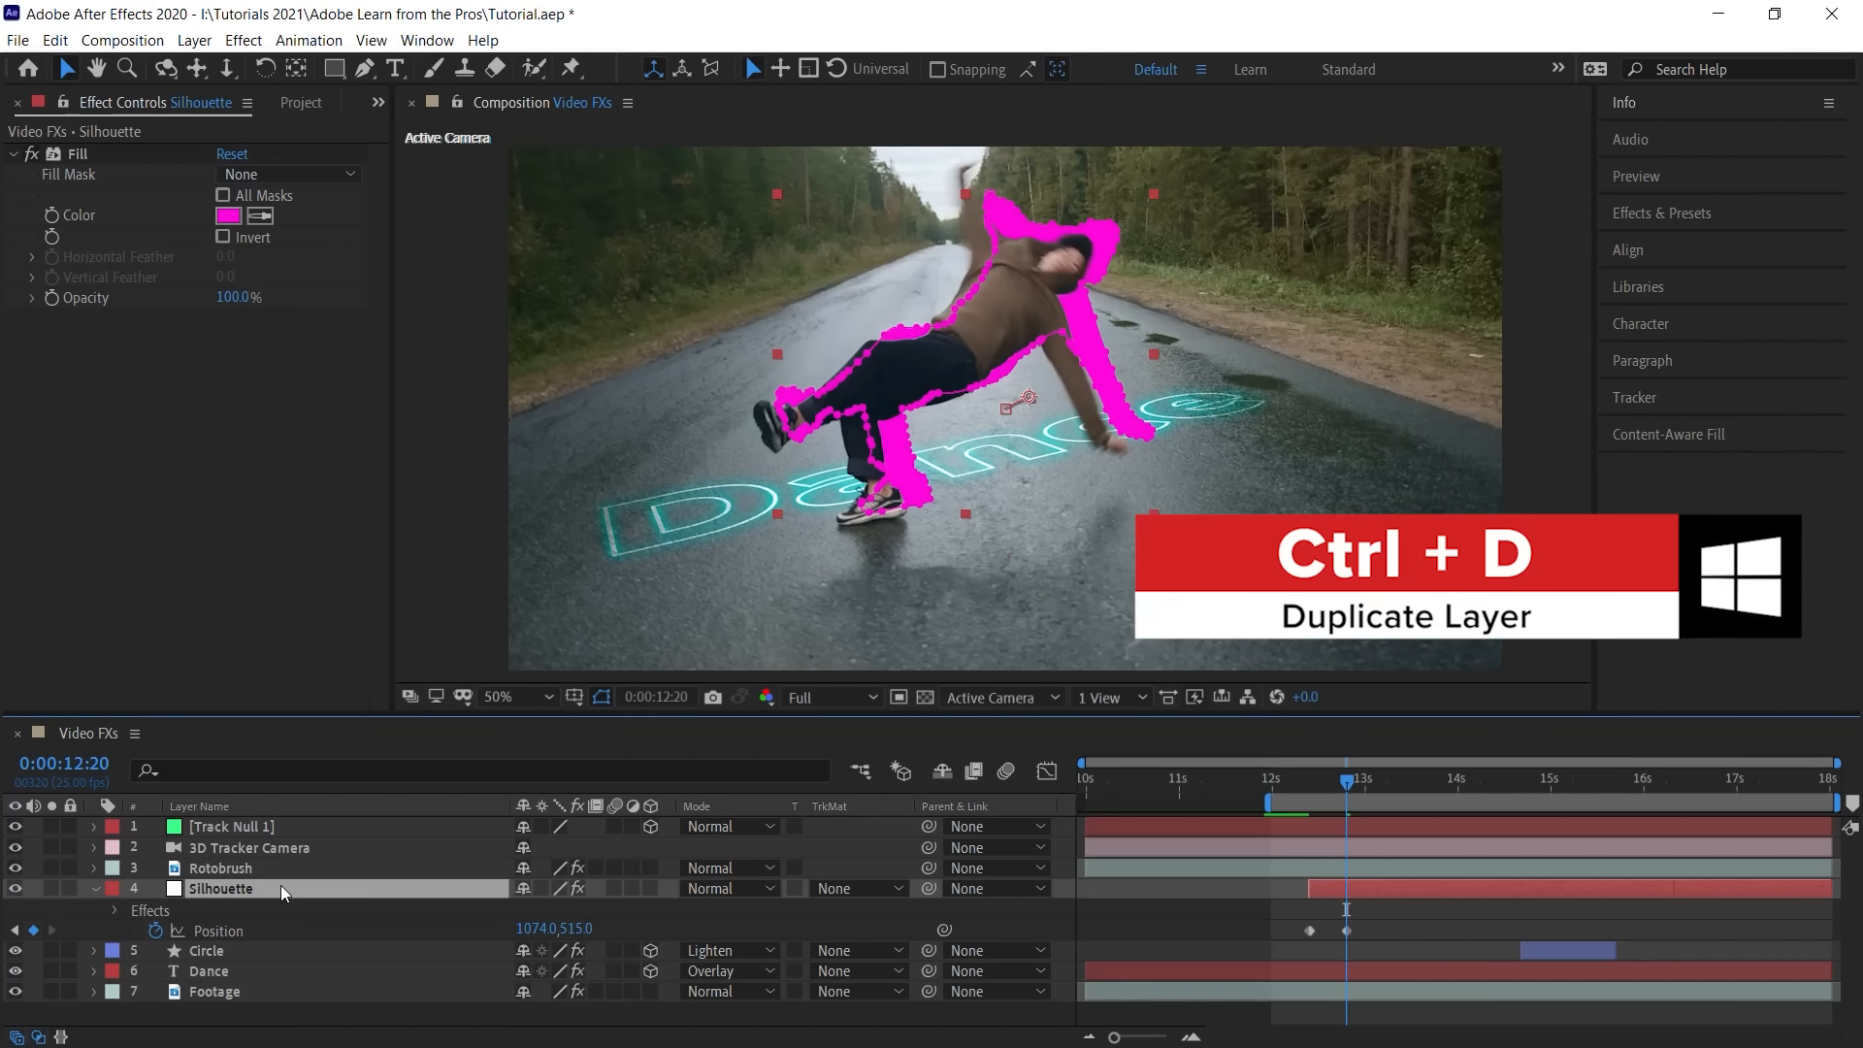
key(ctrl+d)
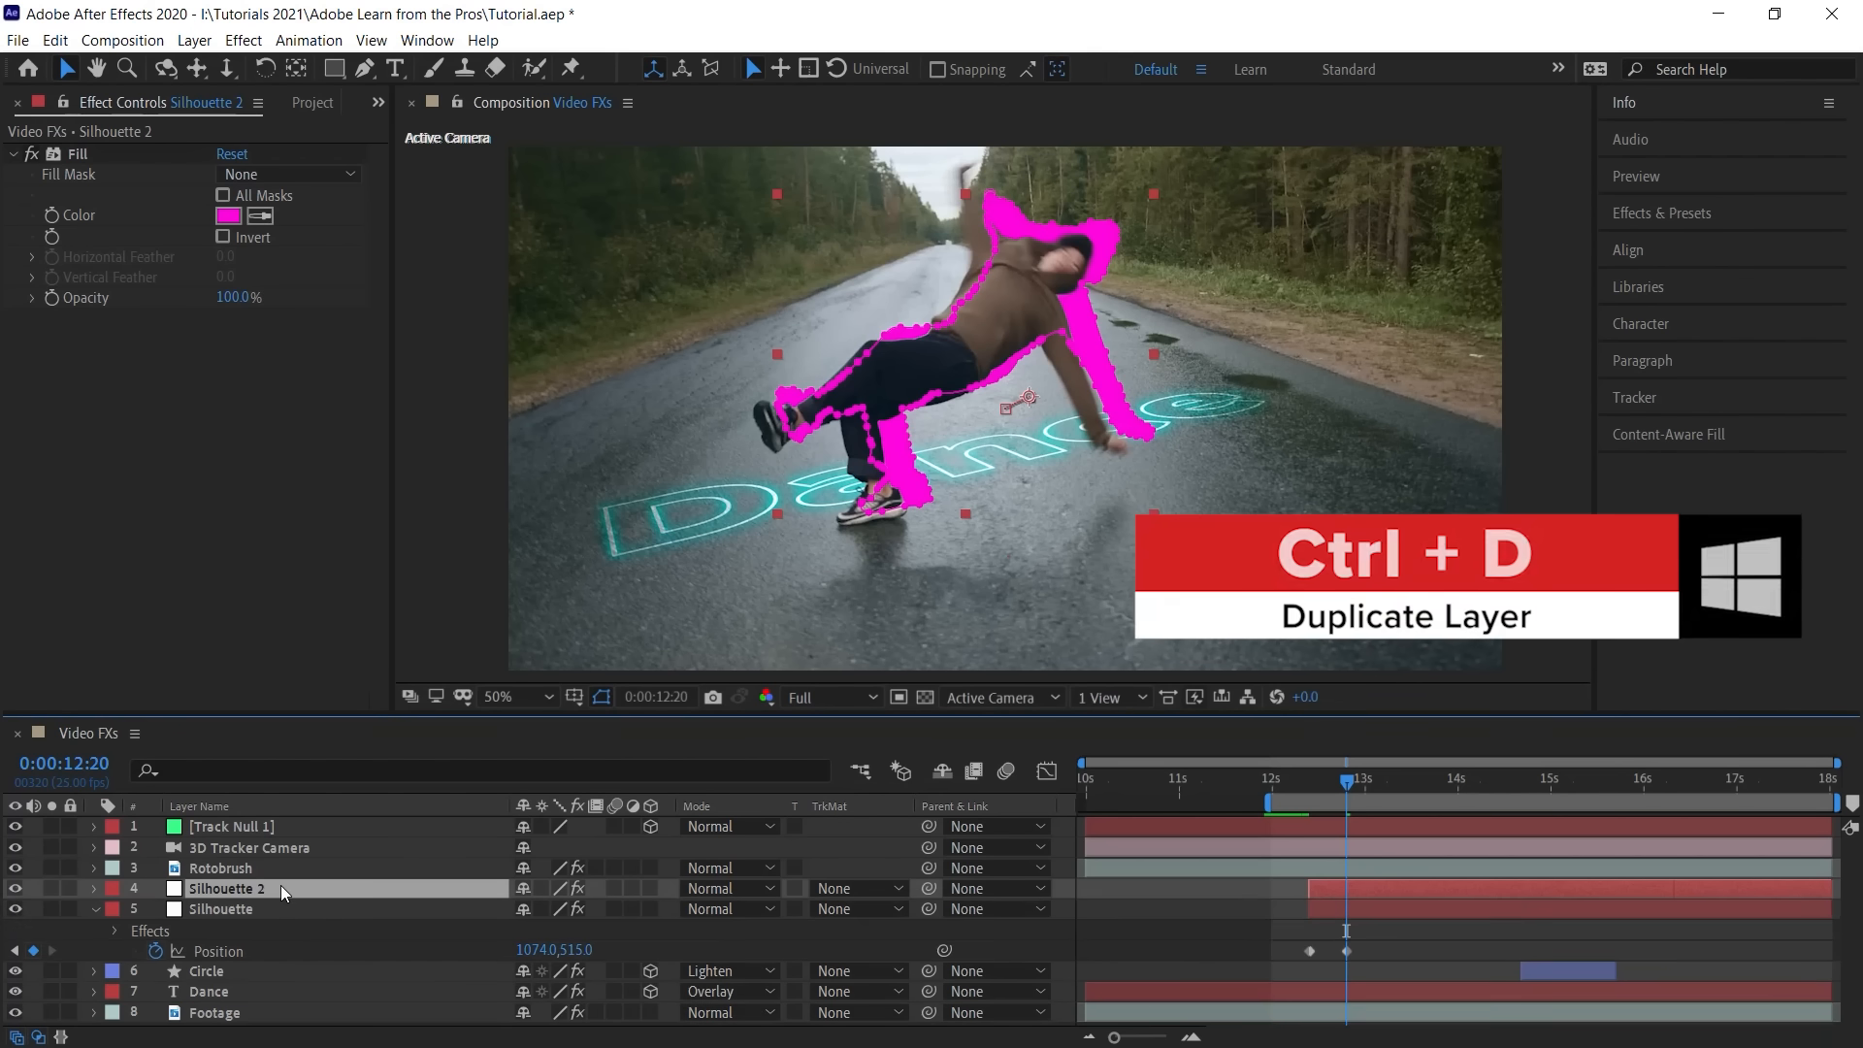
key(ctrl+bracketleft)
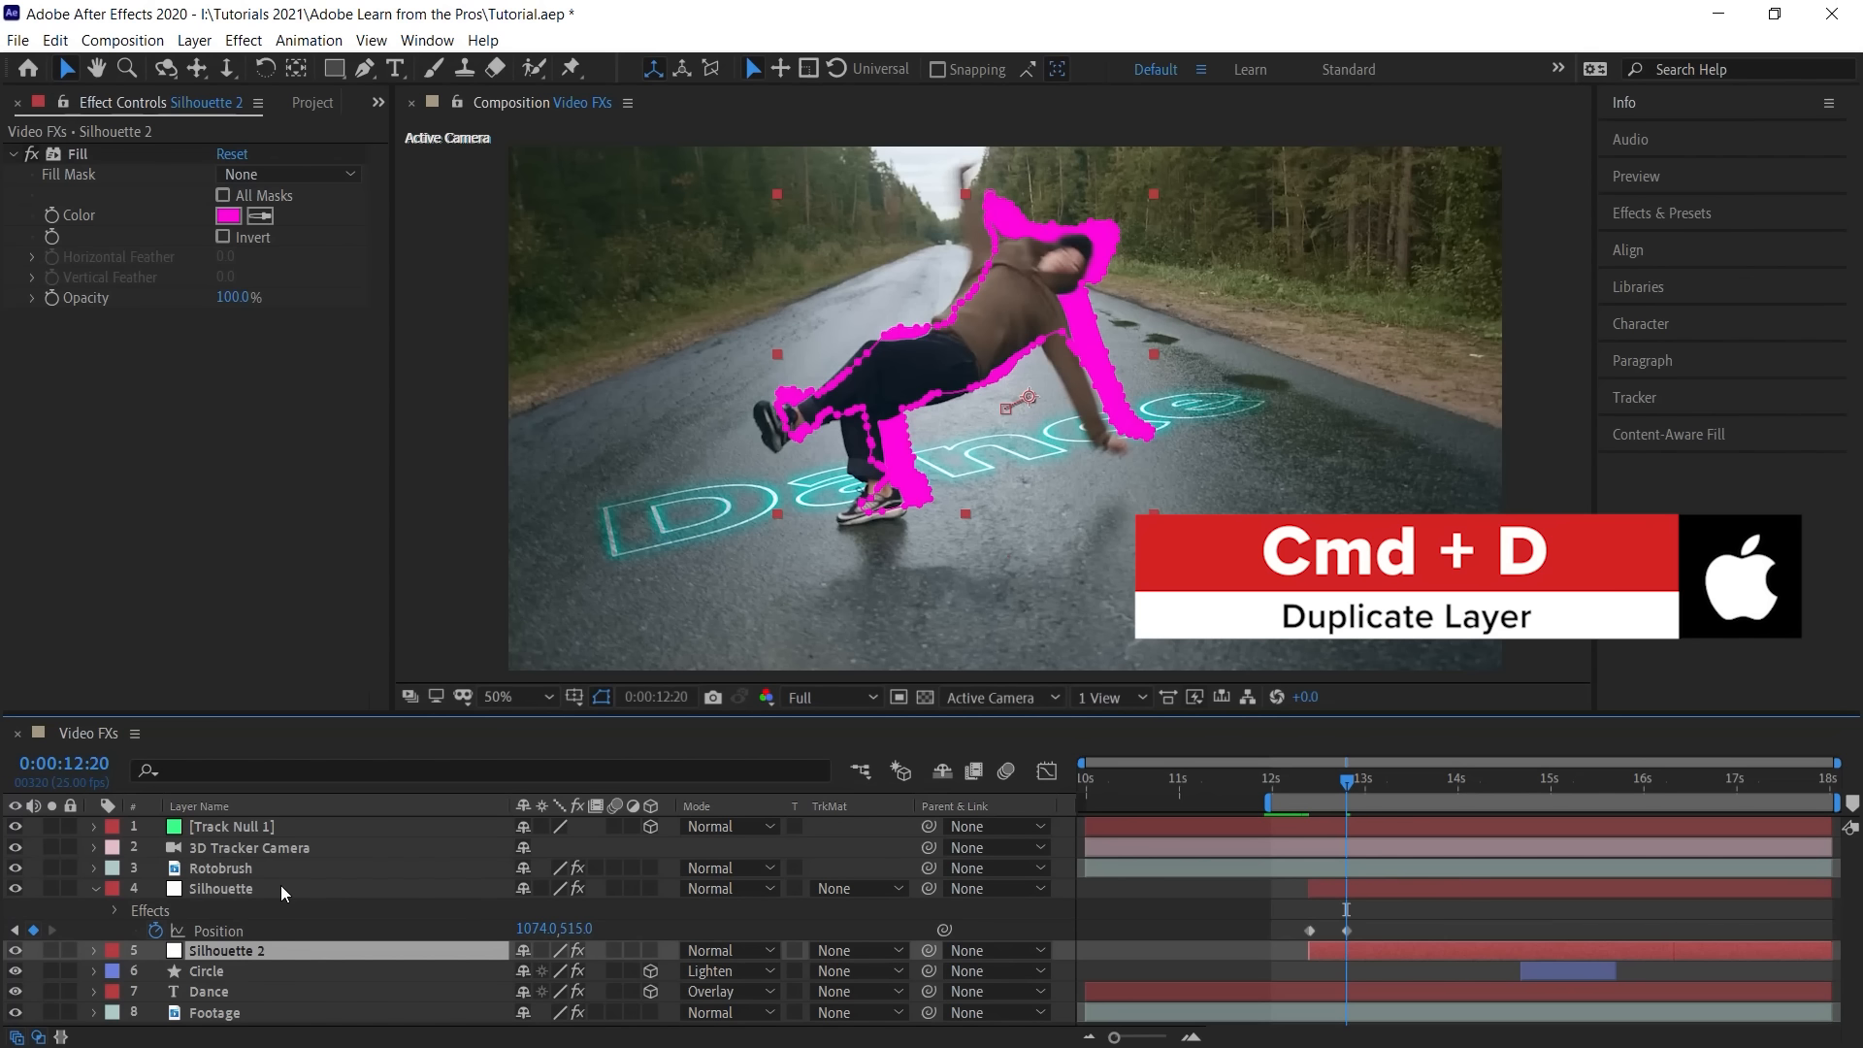
Step: Trim the Silhouette 2 layer's in point to 0:00:12:20 and delete its first Position keyframe
key(p)
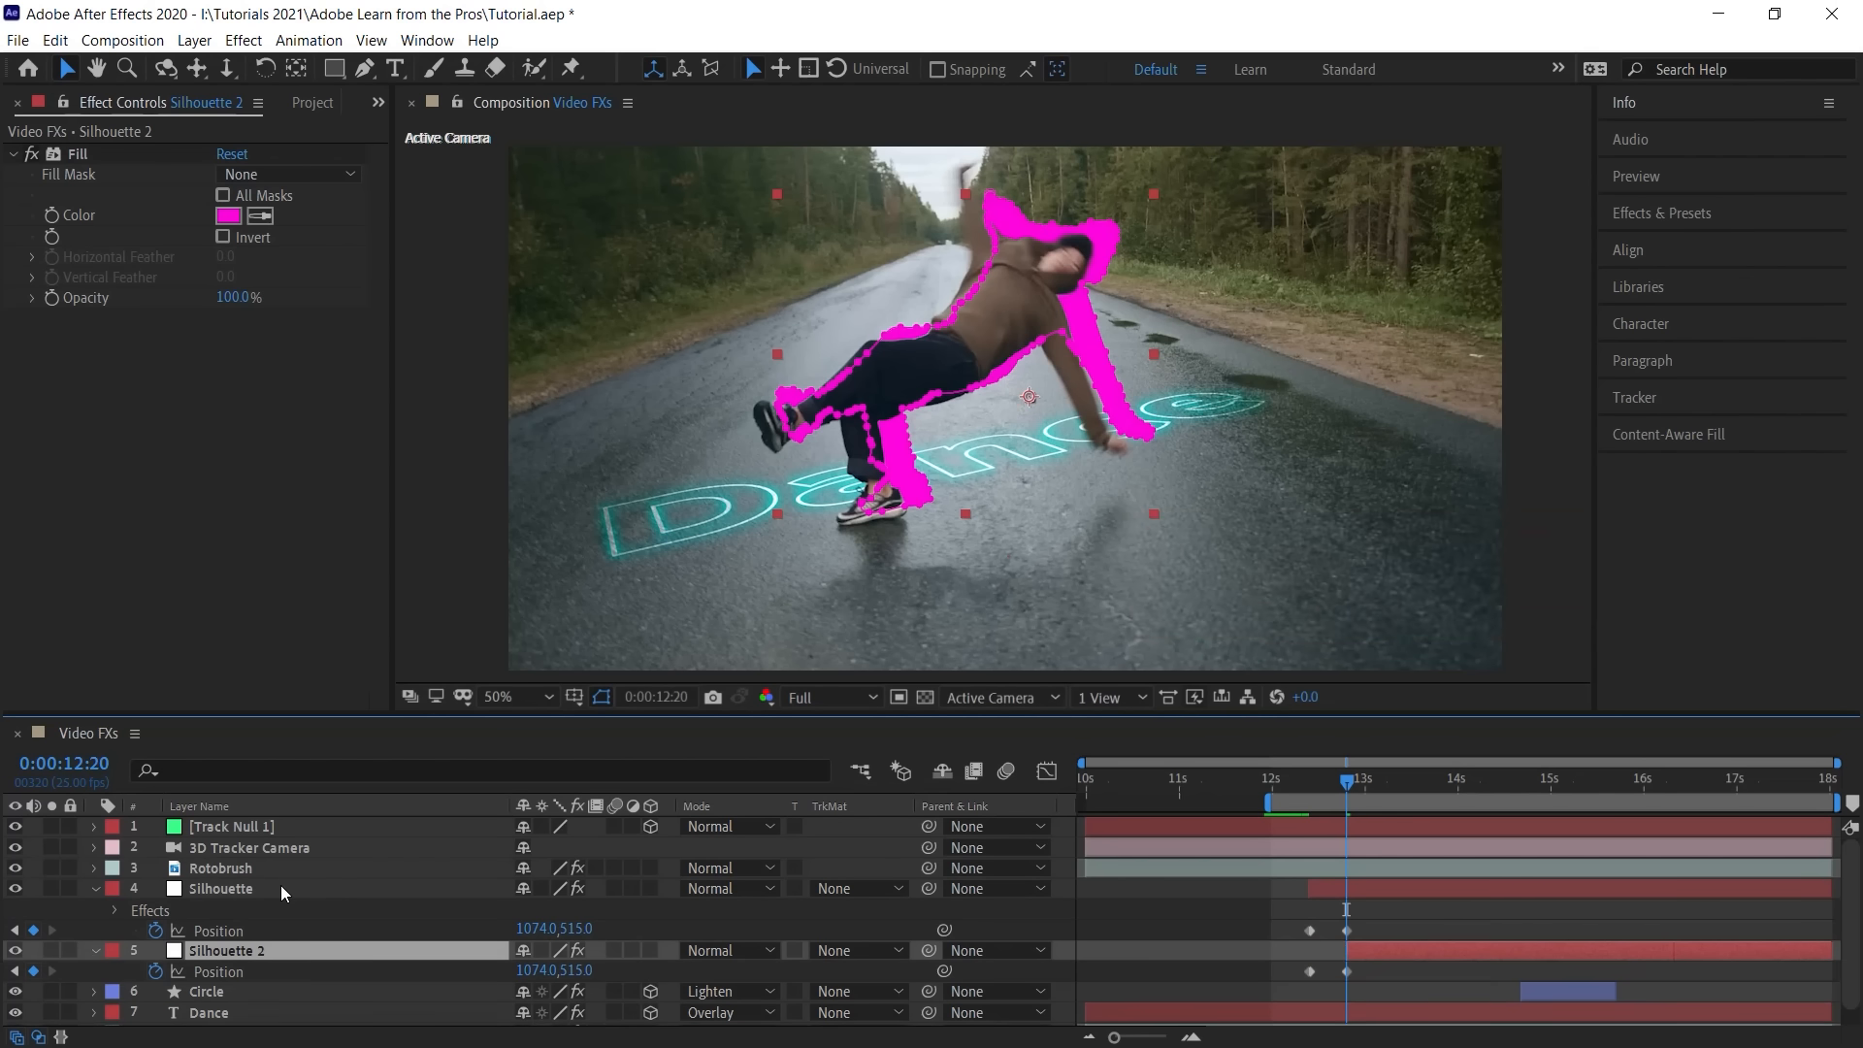
click(1310, 971)
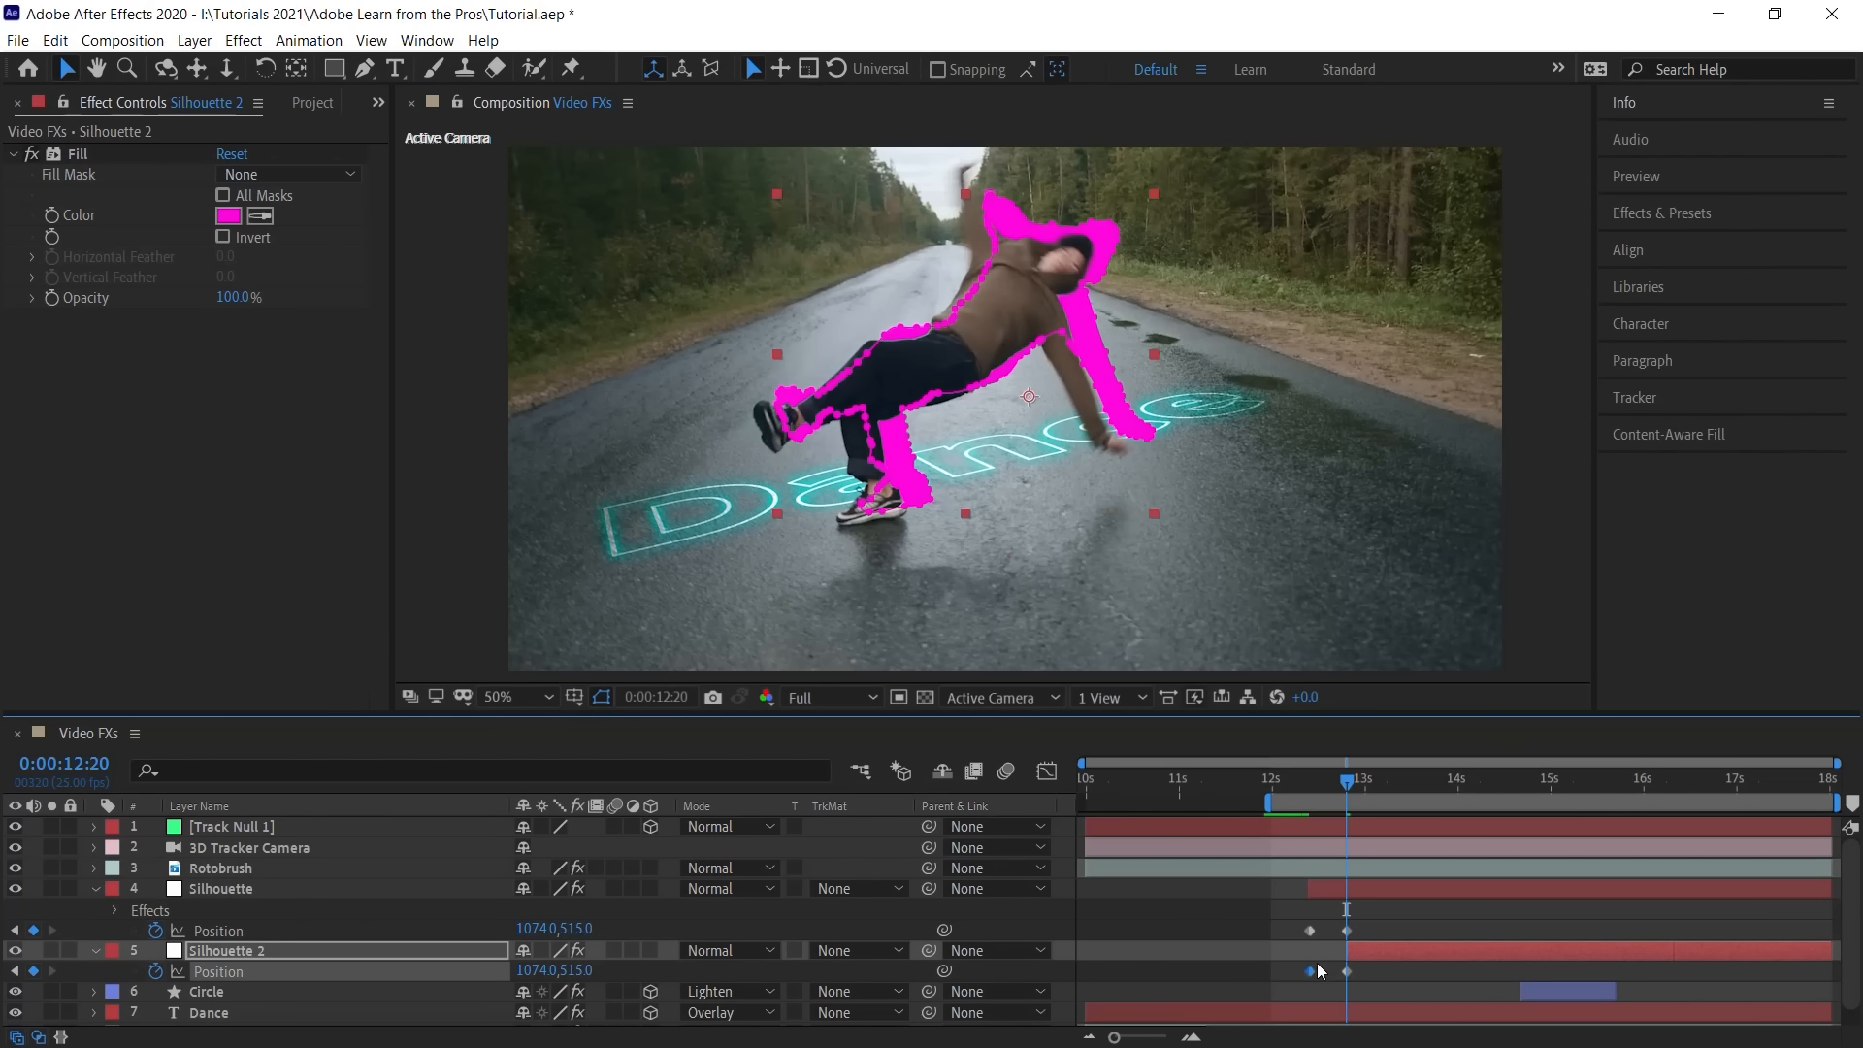
key(Delete)
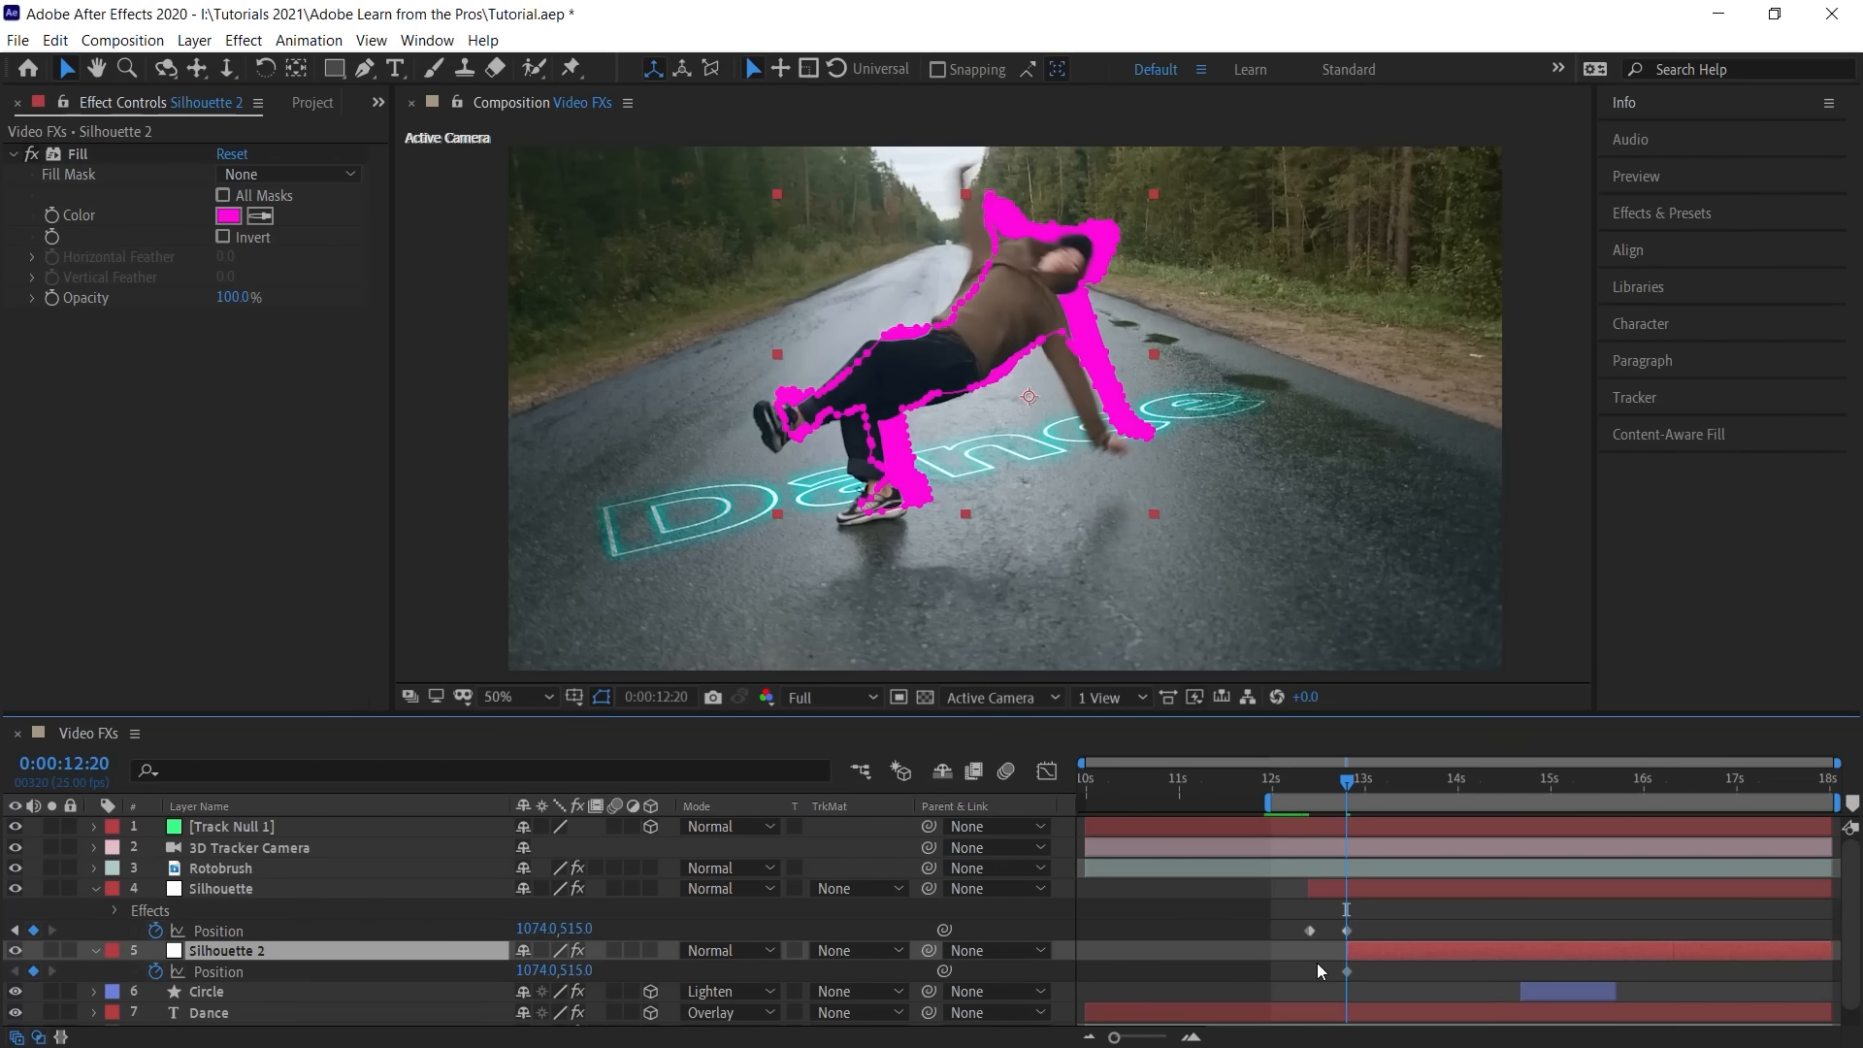
Step: Keyframe the Silhouette 2 layer's Position at 1124, 490 at 0:00:13:05, offsetting X by +50 and Y by -25
key(space)
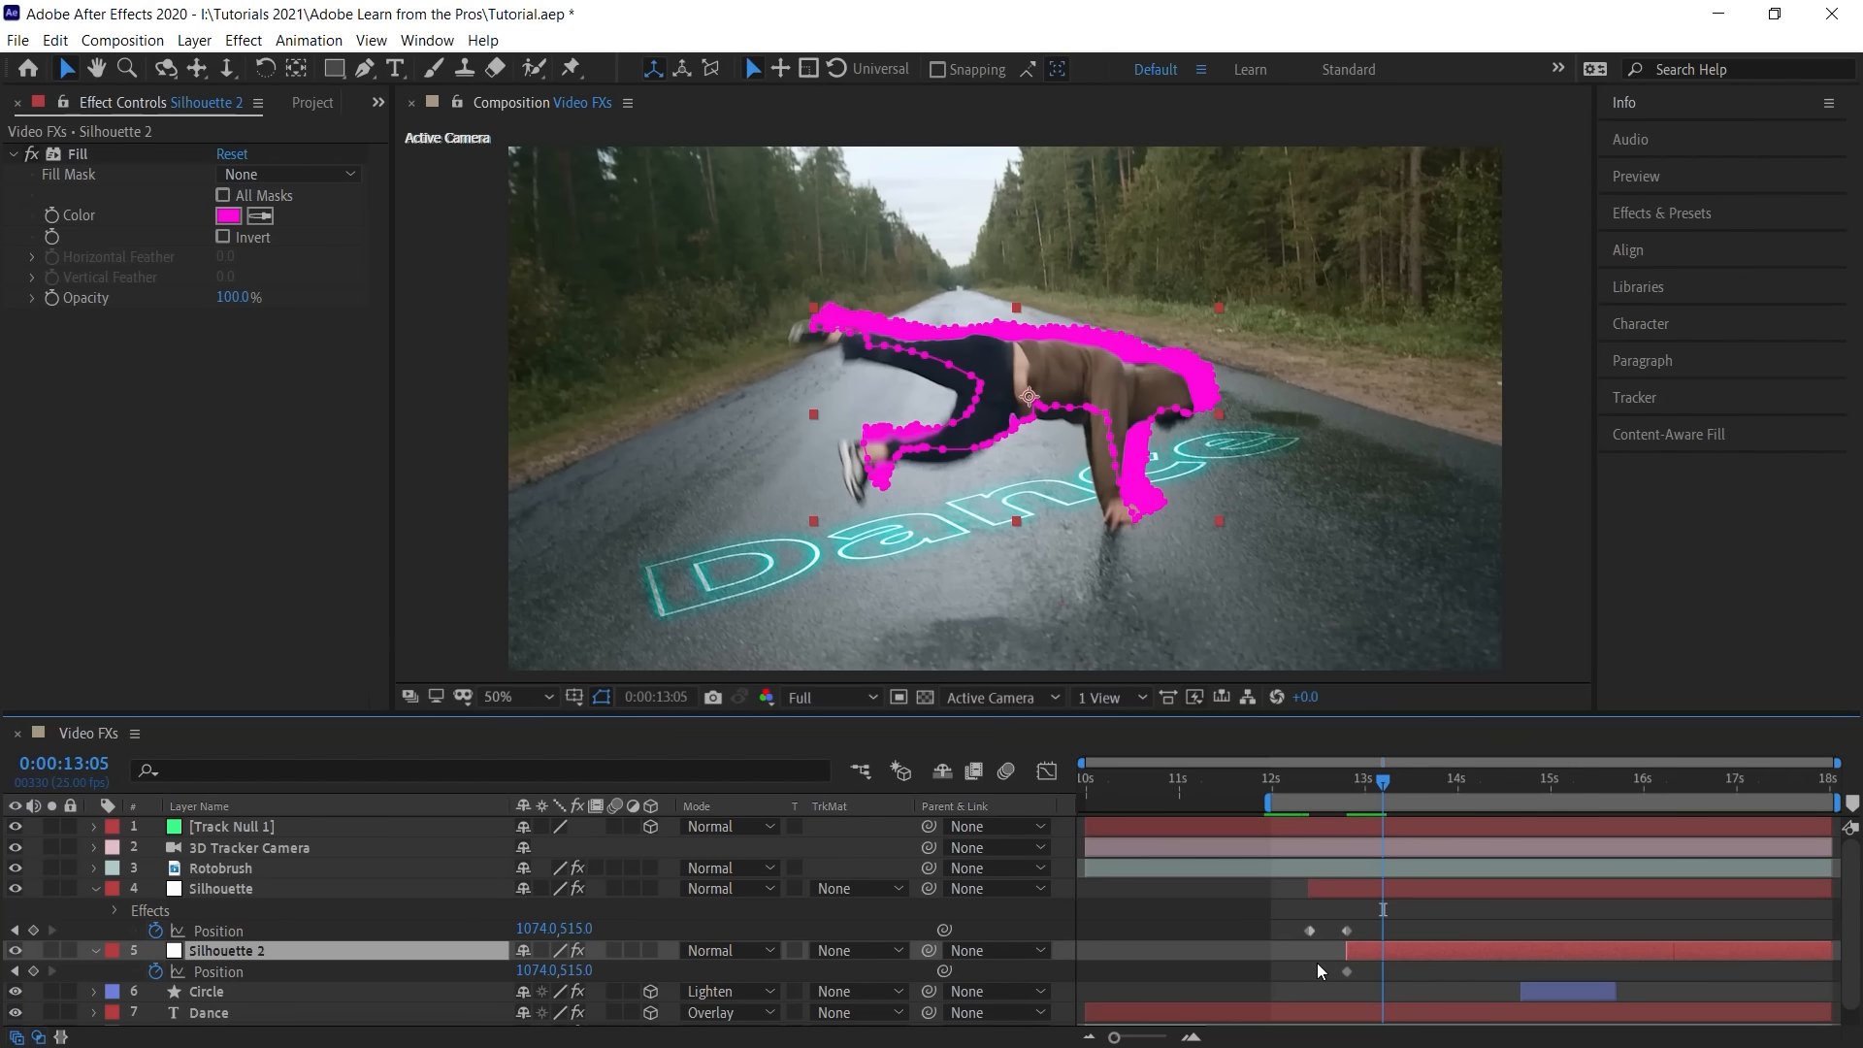
click(543, 970)
click(556, 970)
text(+50)
key(Return)
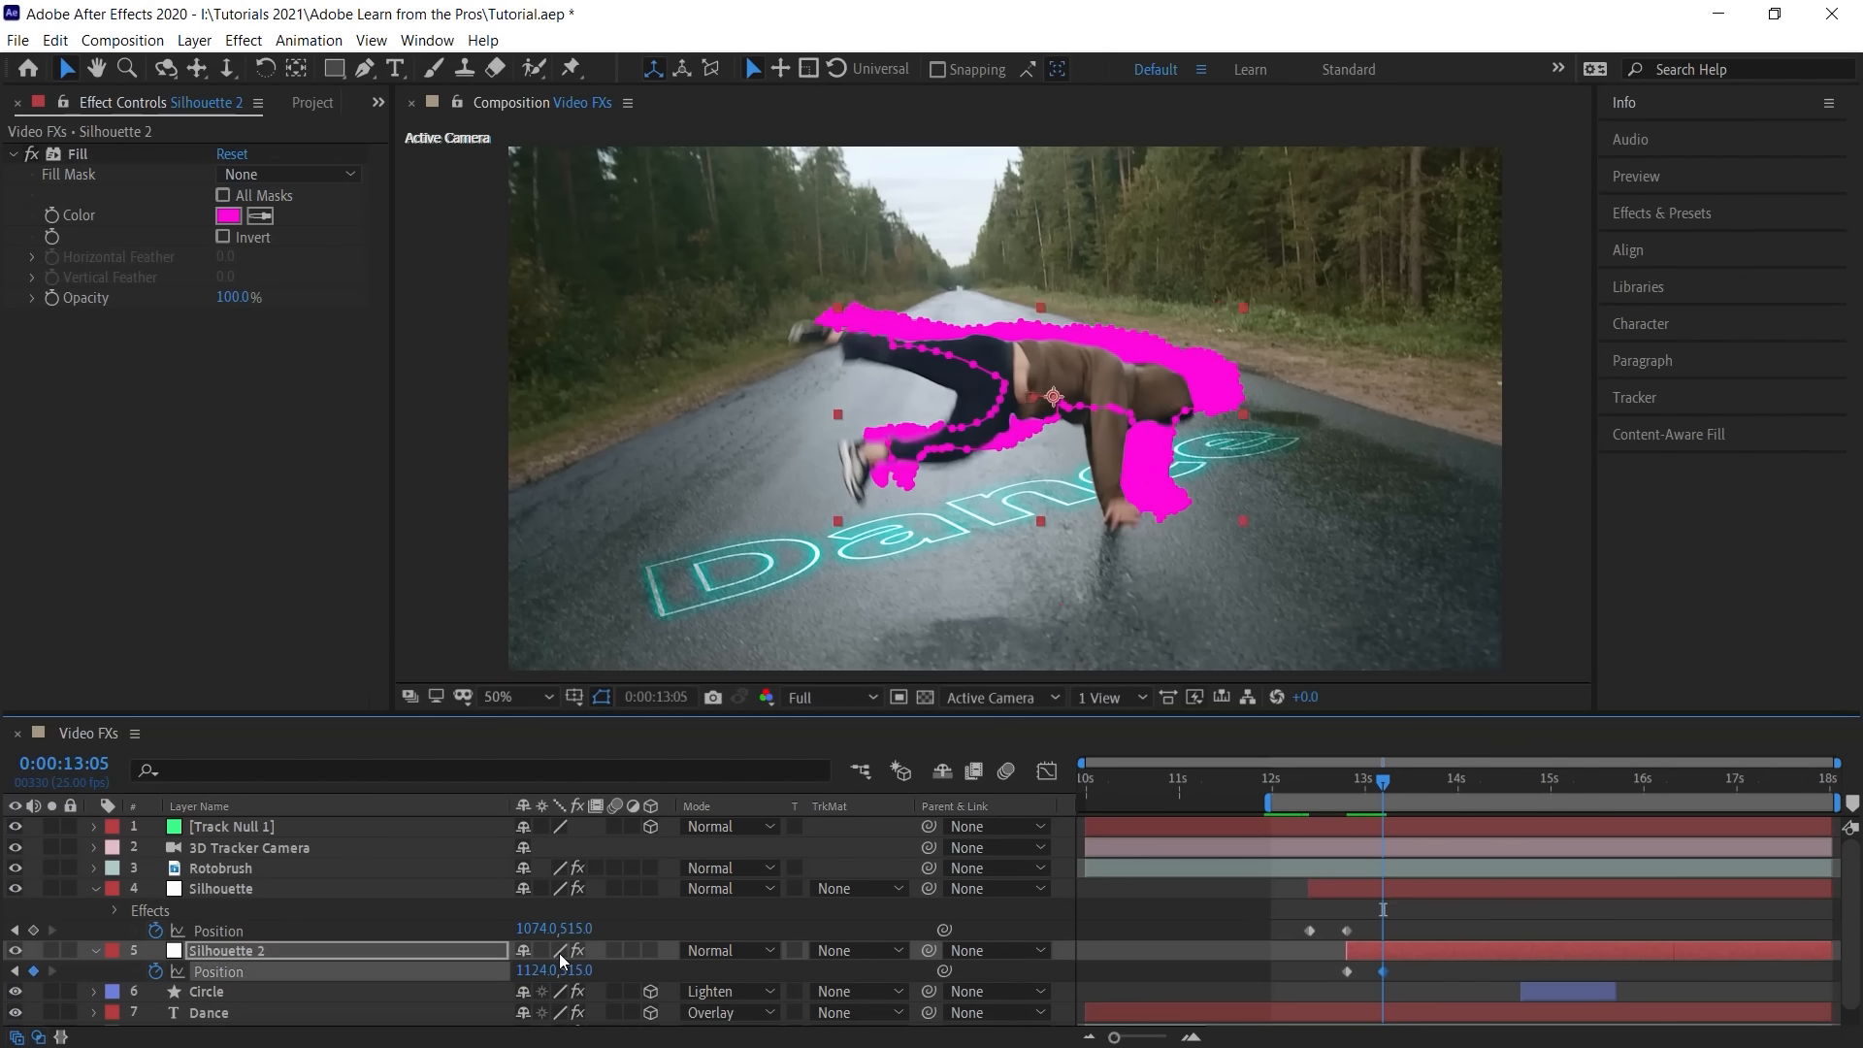
click(578, 971)
click(597, 969)
text(-25)
key(Return)
Step: Change the Silhouette 2 layer's Fill color to yellow F6FB0E
click(228, 216)
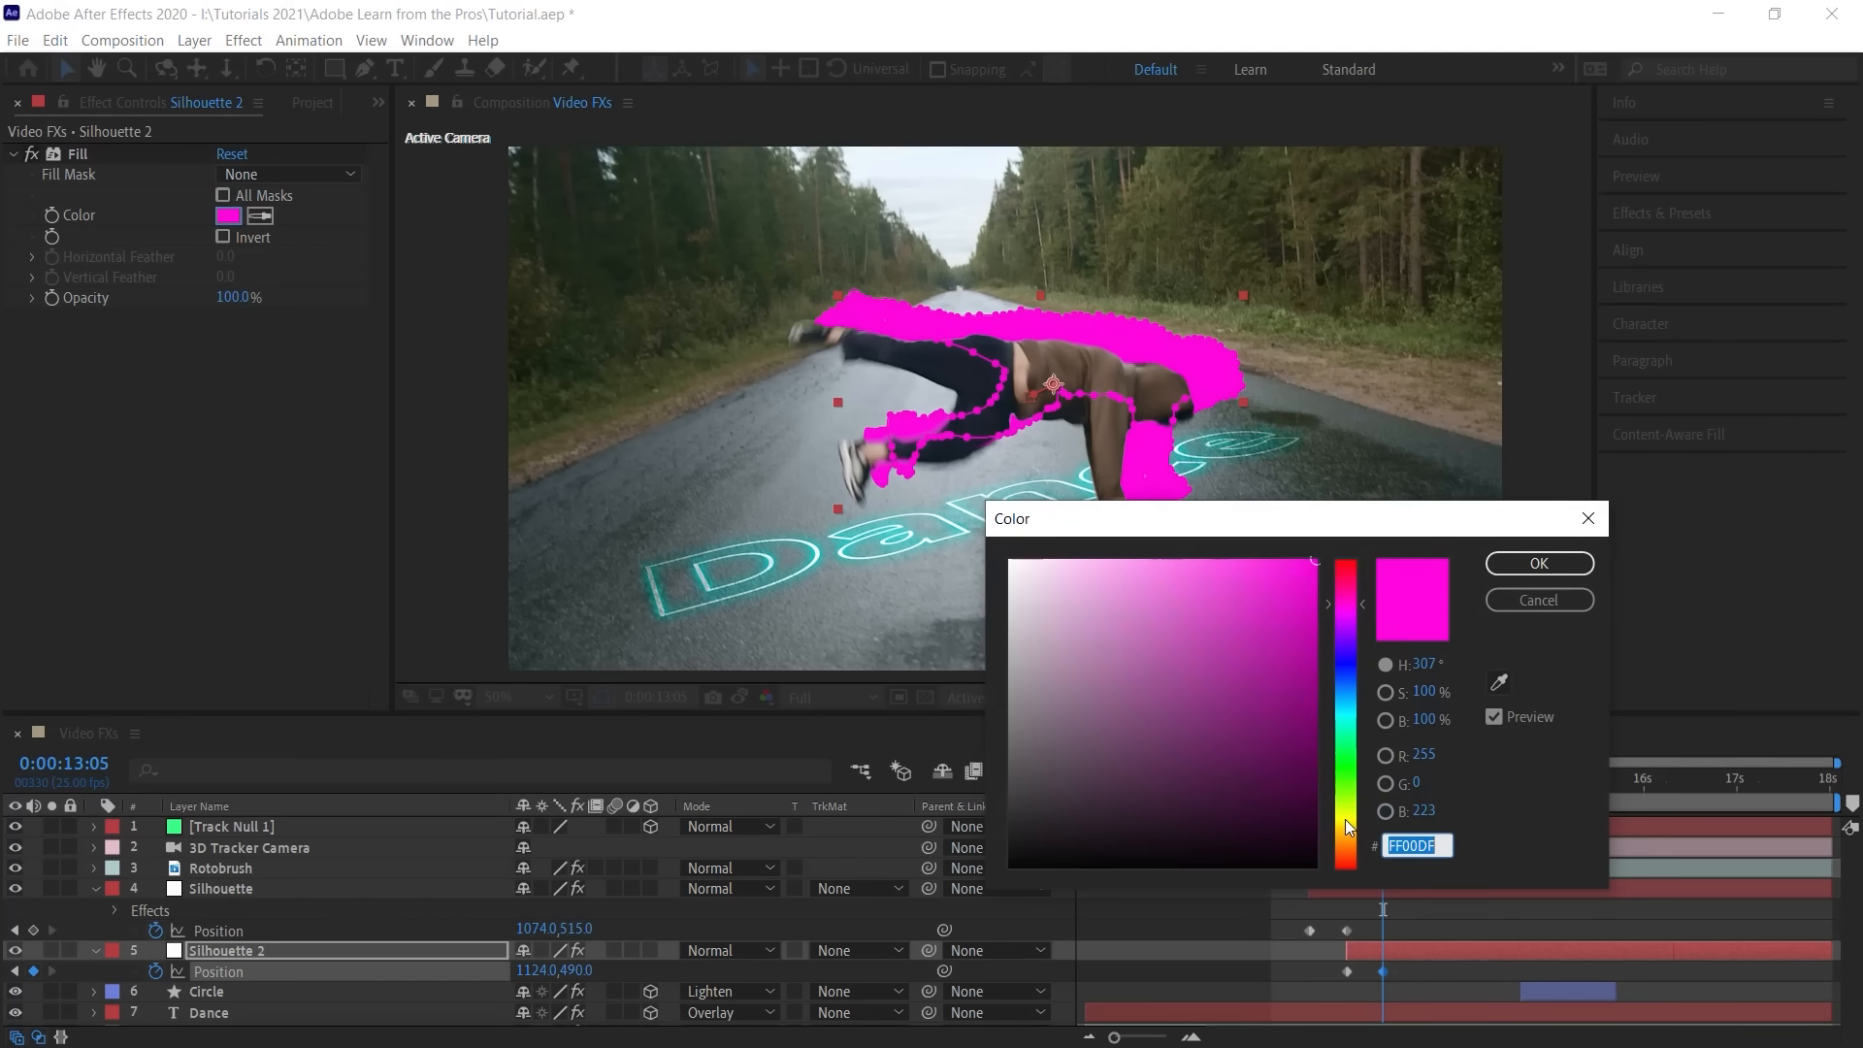
click(1345, 819)
drag(1315, 569, 1300, 562)
drag(1329, 820, 1326, 816)
click(1535, 562)
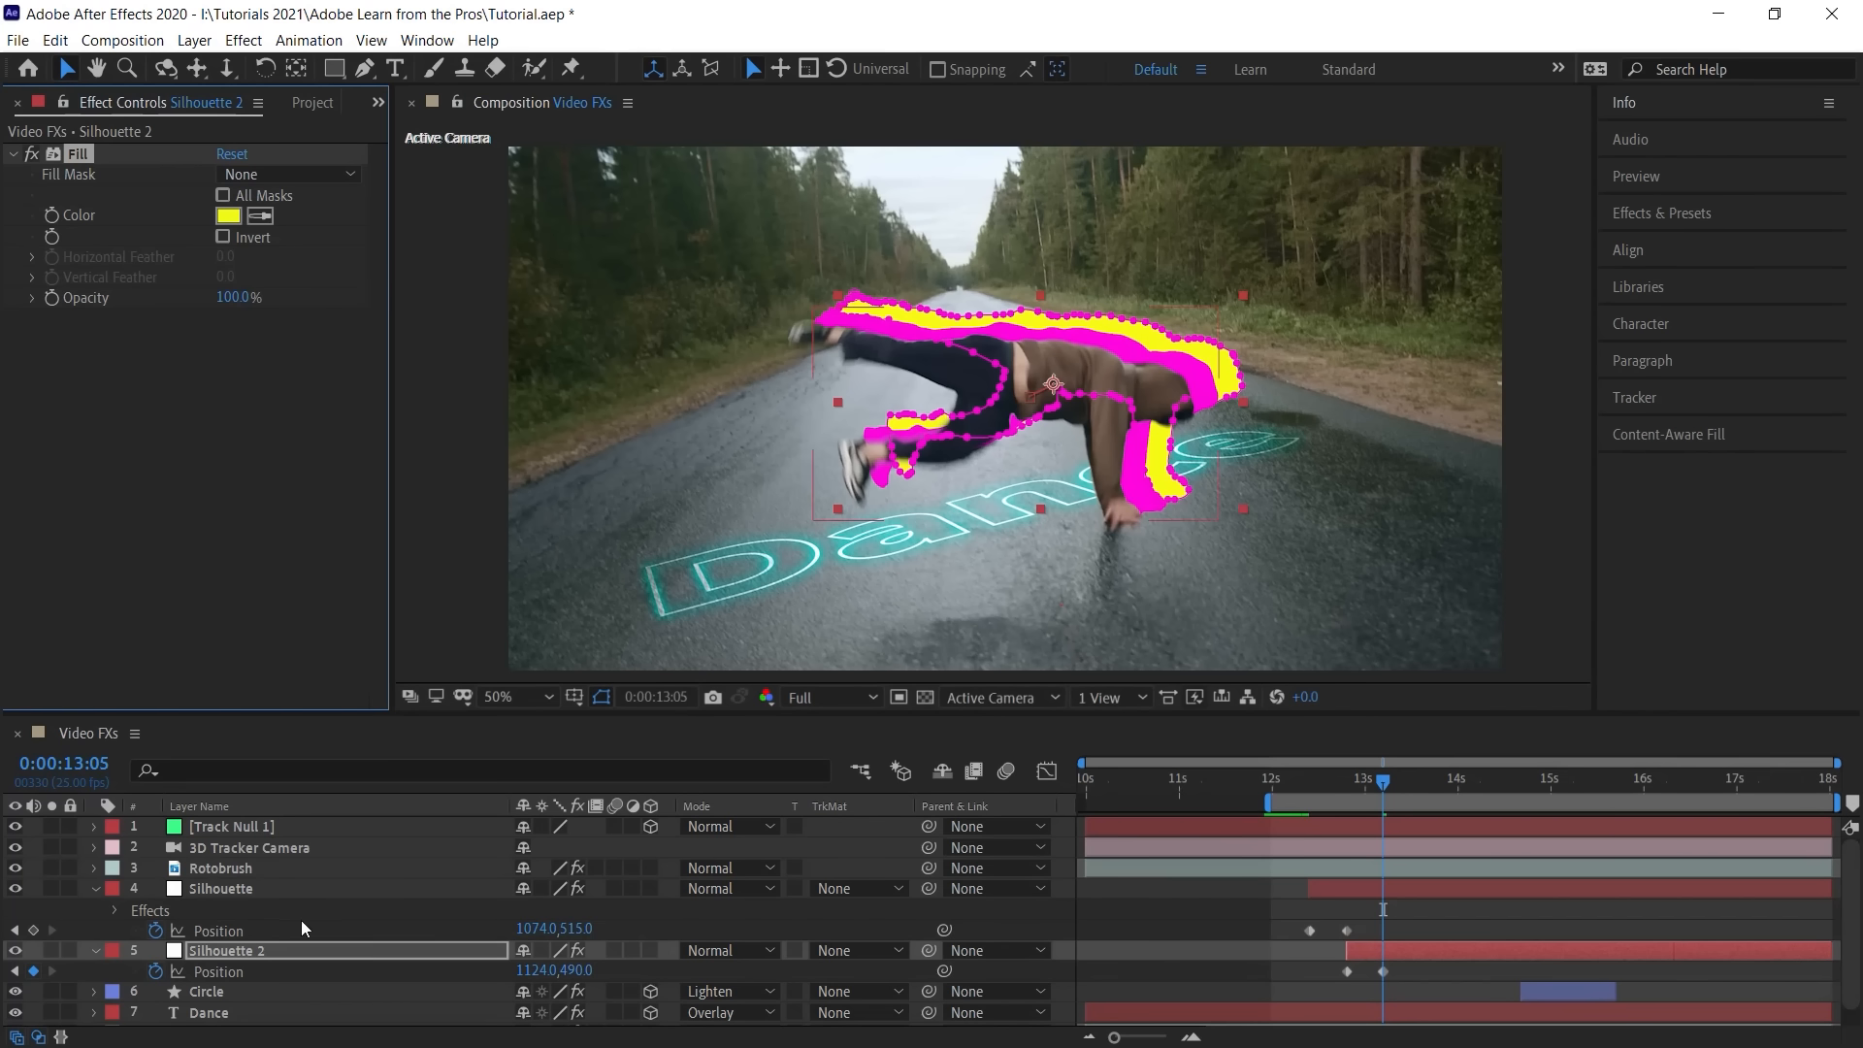
Step: Duplicate the Silhouette 2 layer and place the copy directly below it
click(305, 946)
key(ctrl+d)
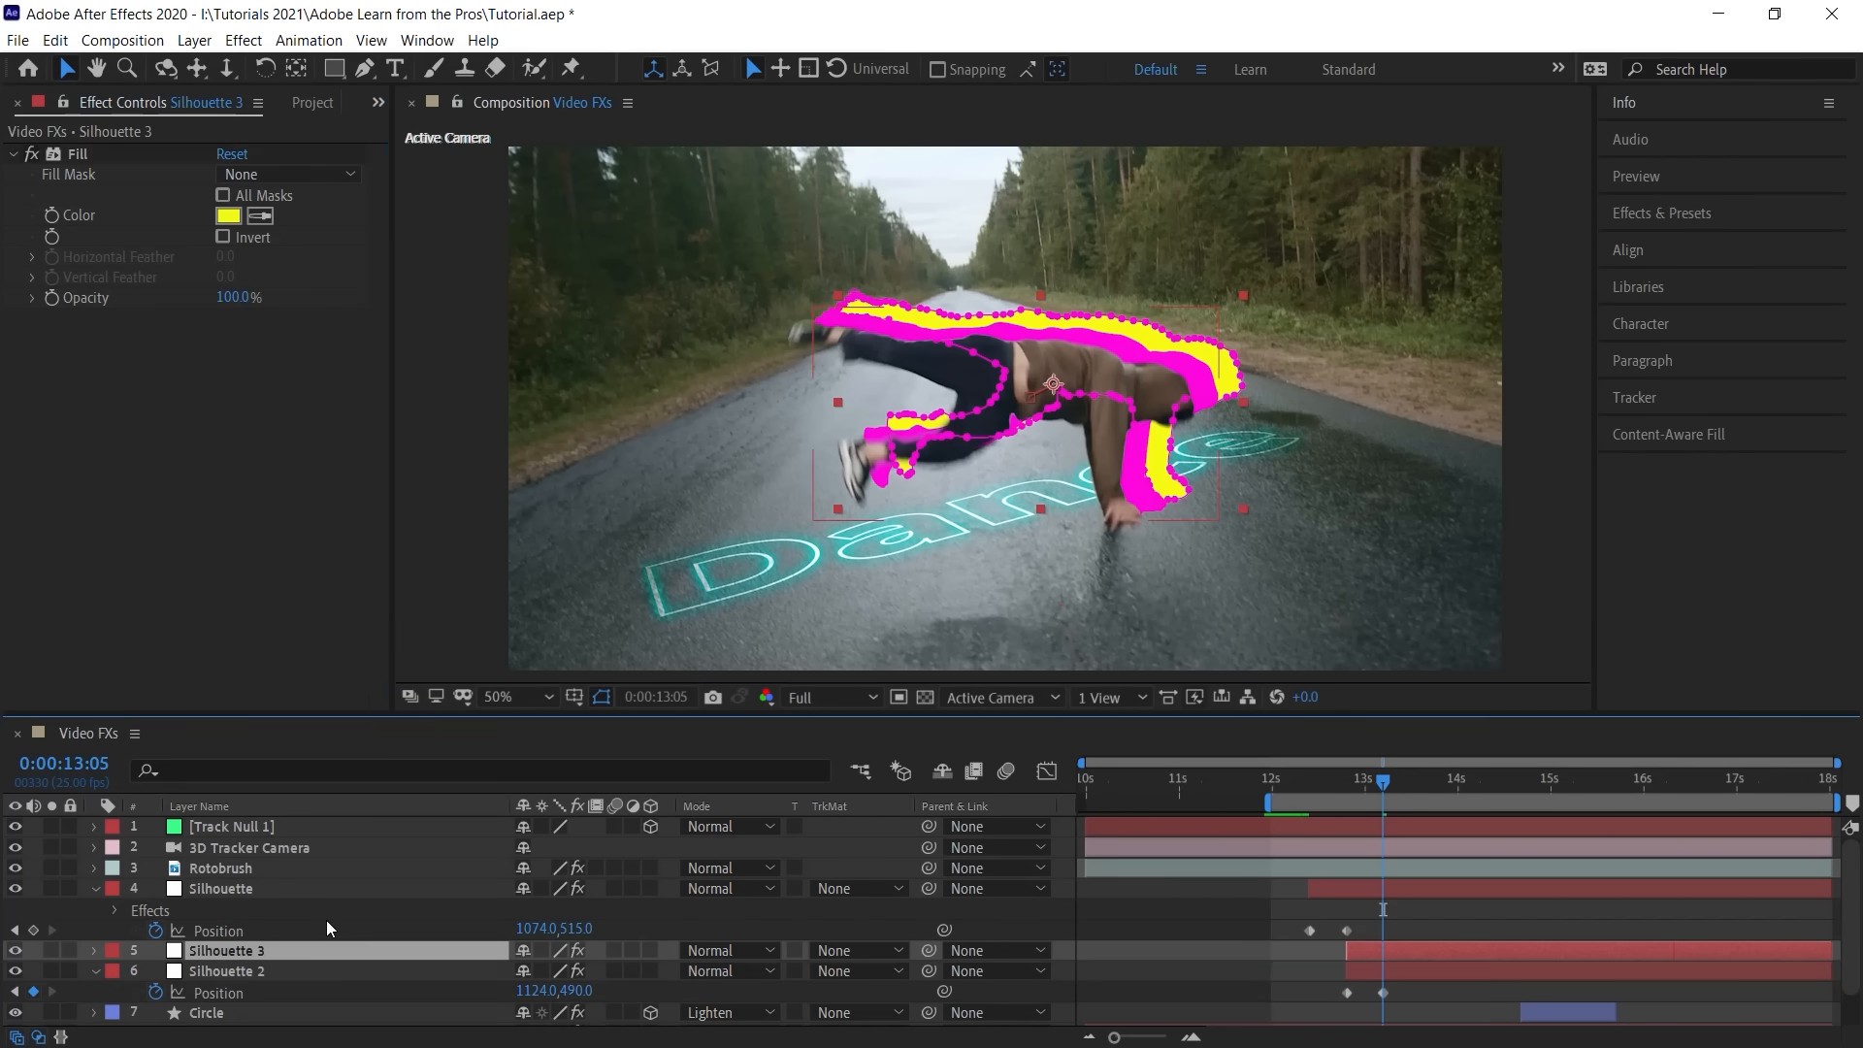
key(ctrl+bracketleft)
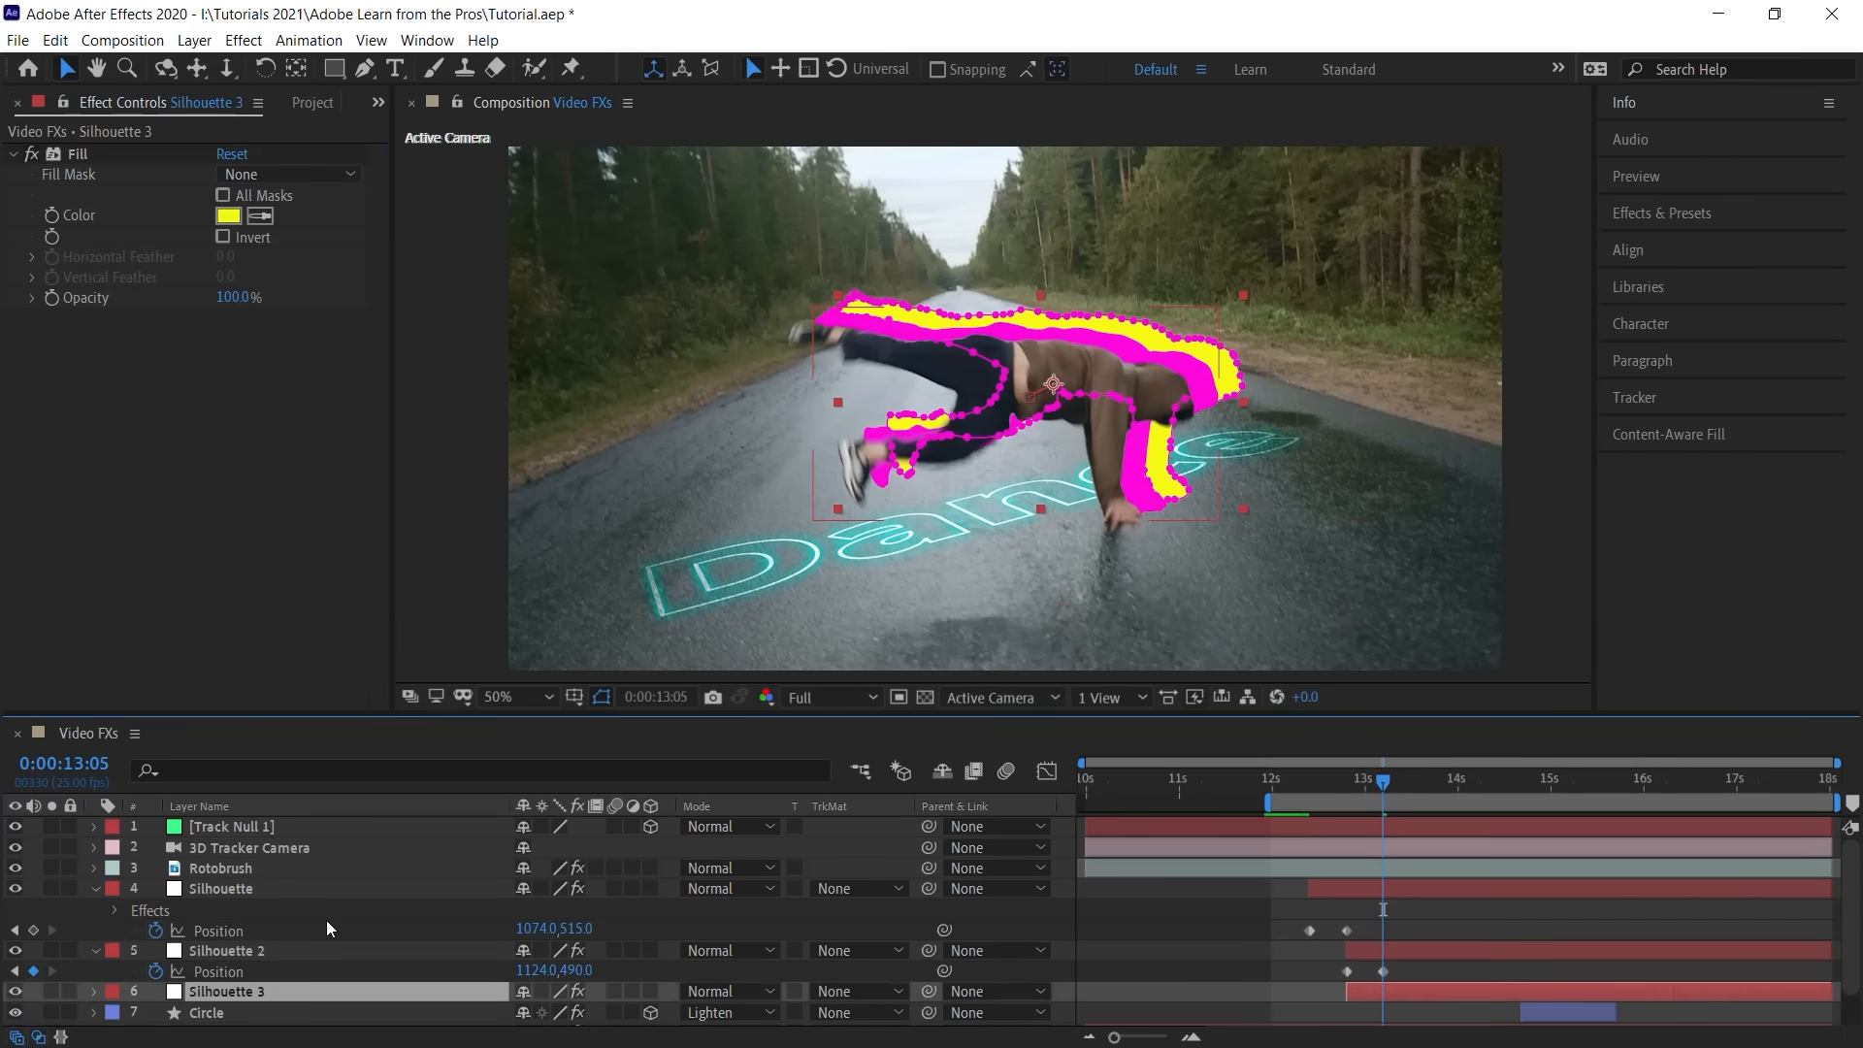
Step: Trim the Silhouette 3 layer's in point to 0:00:13:05 and delete its first Position keyframe
key(p)
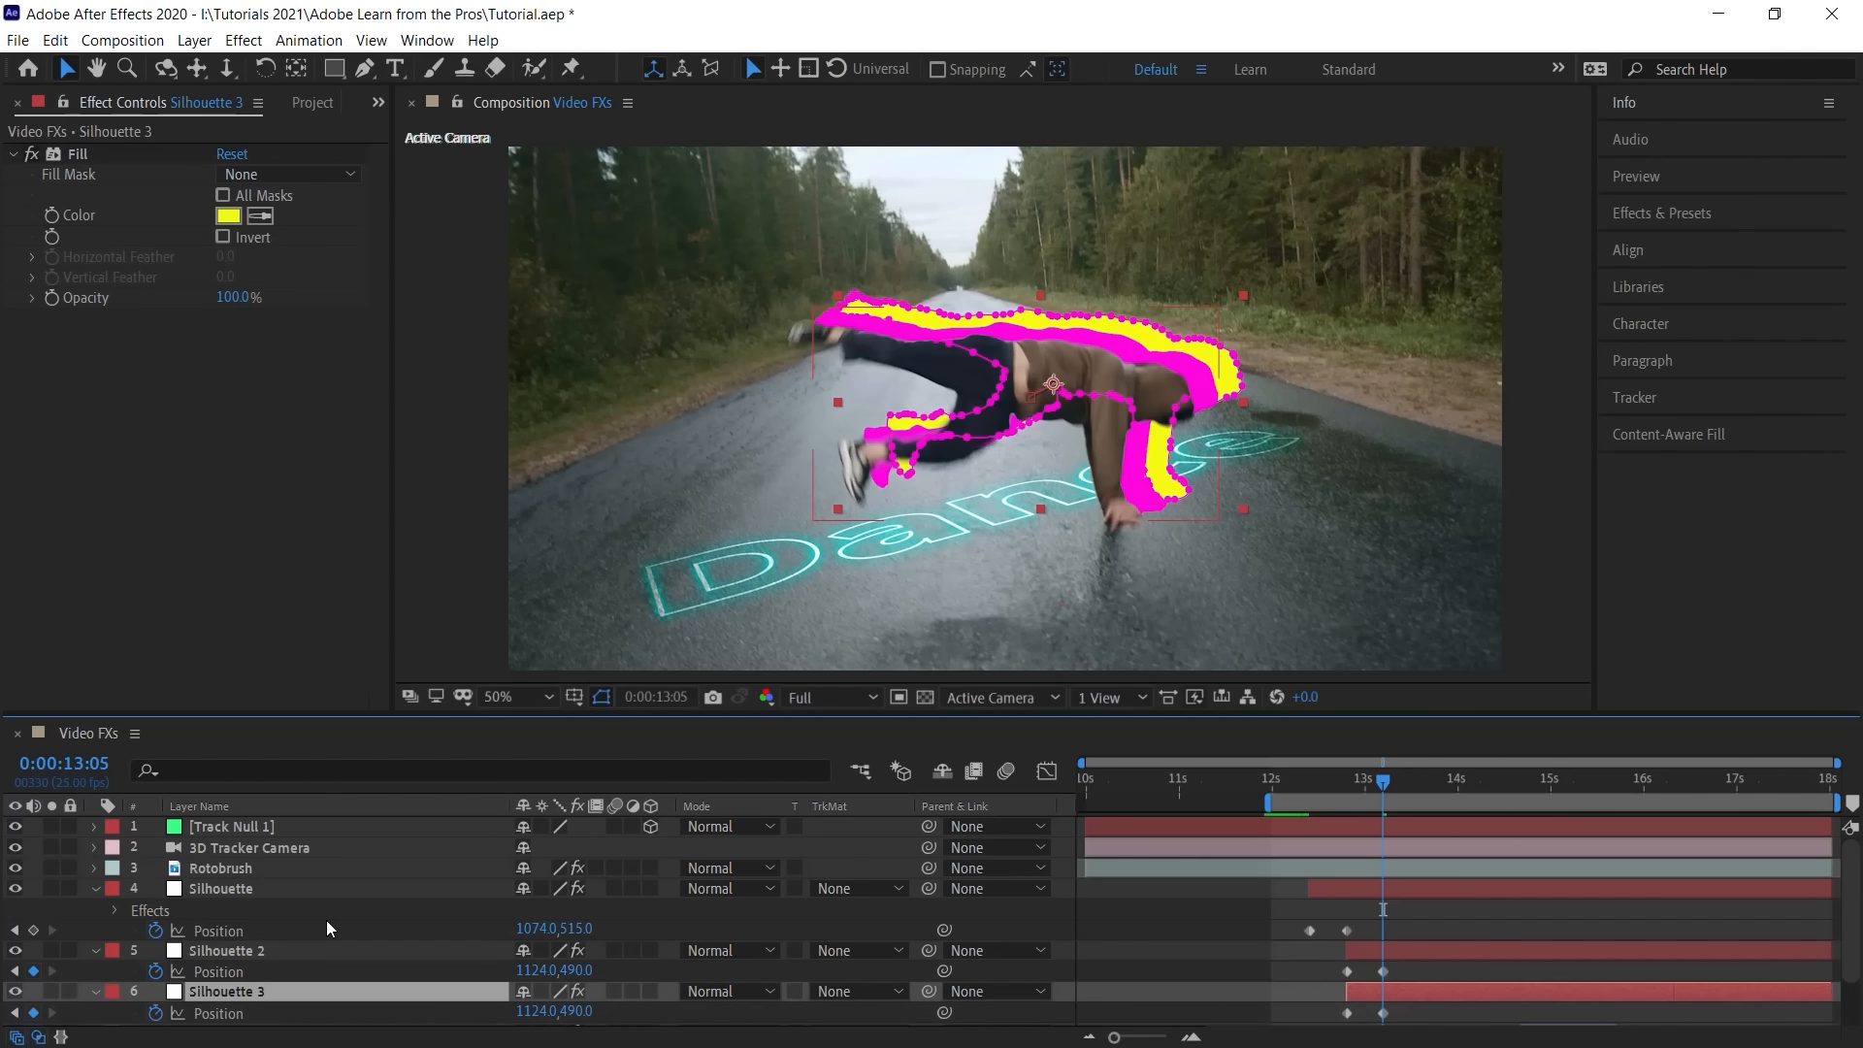
scroll(1843, 885, down, 2)
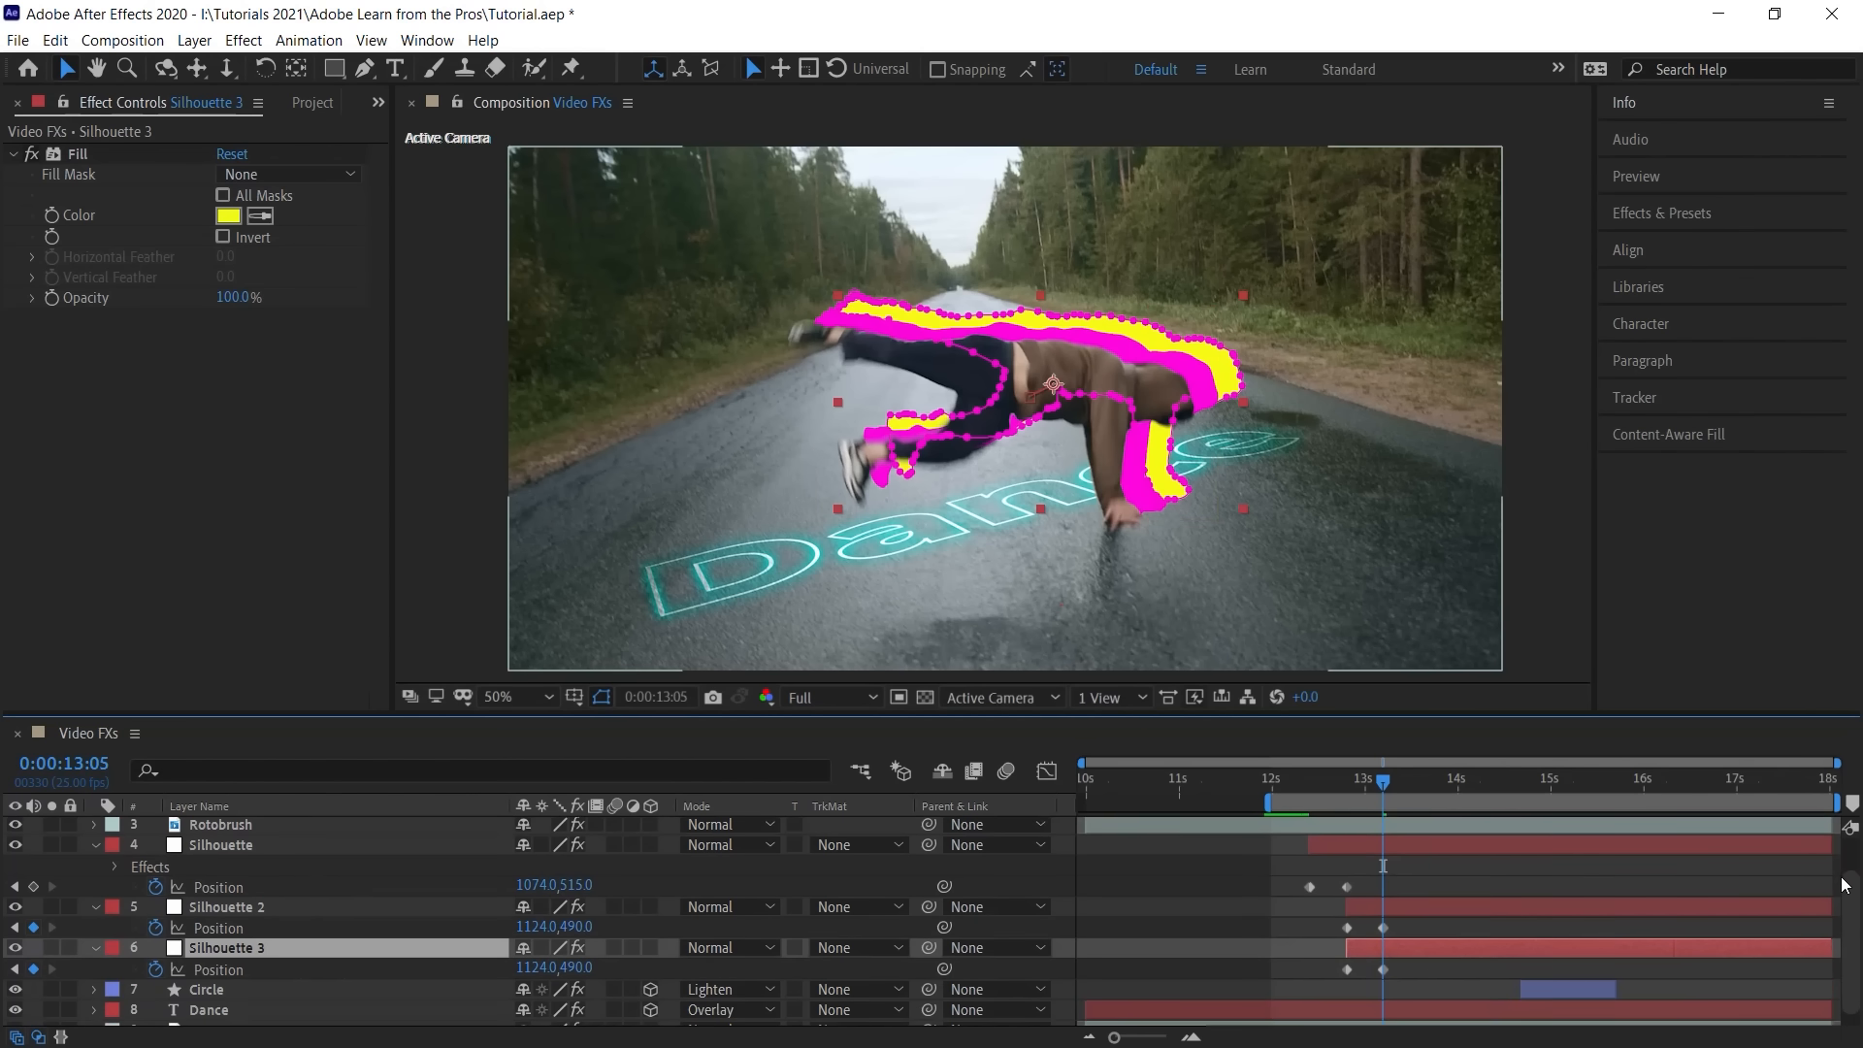
key(alt+bracketleft)
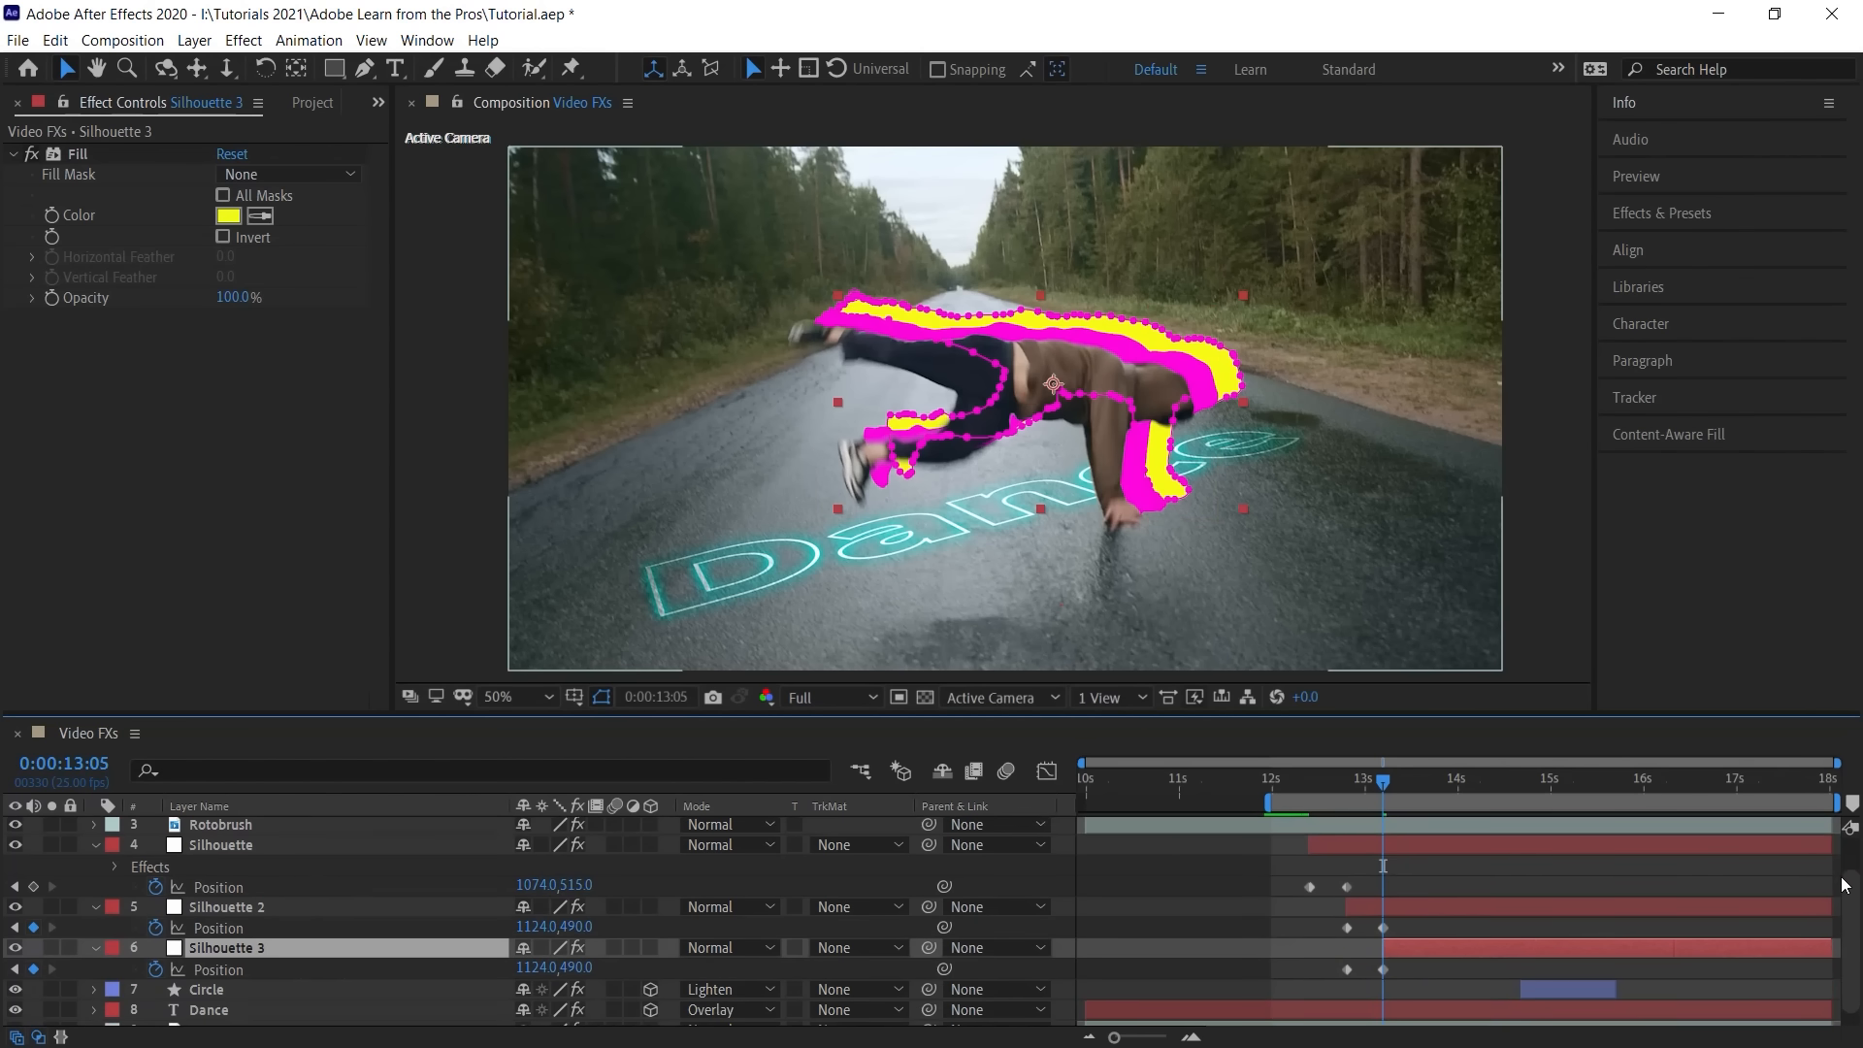
click(1346, 969)
key(Delete)
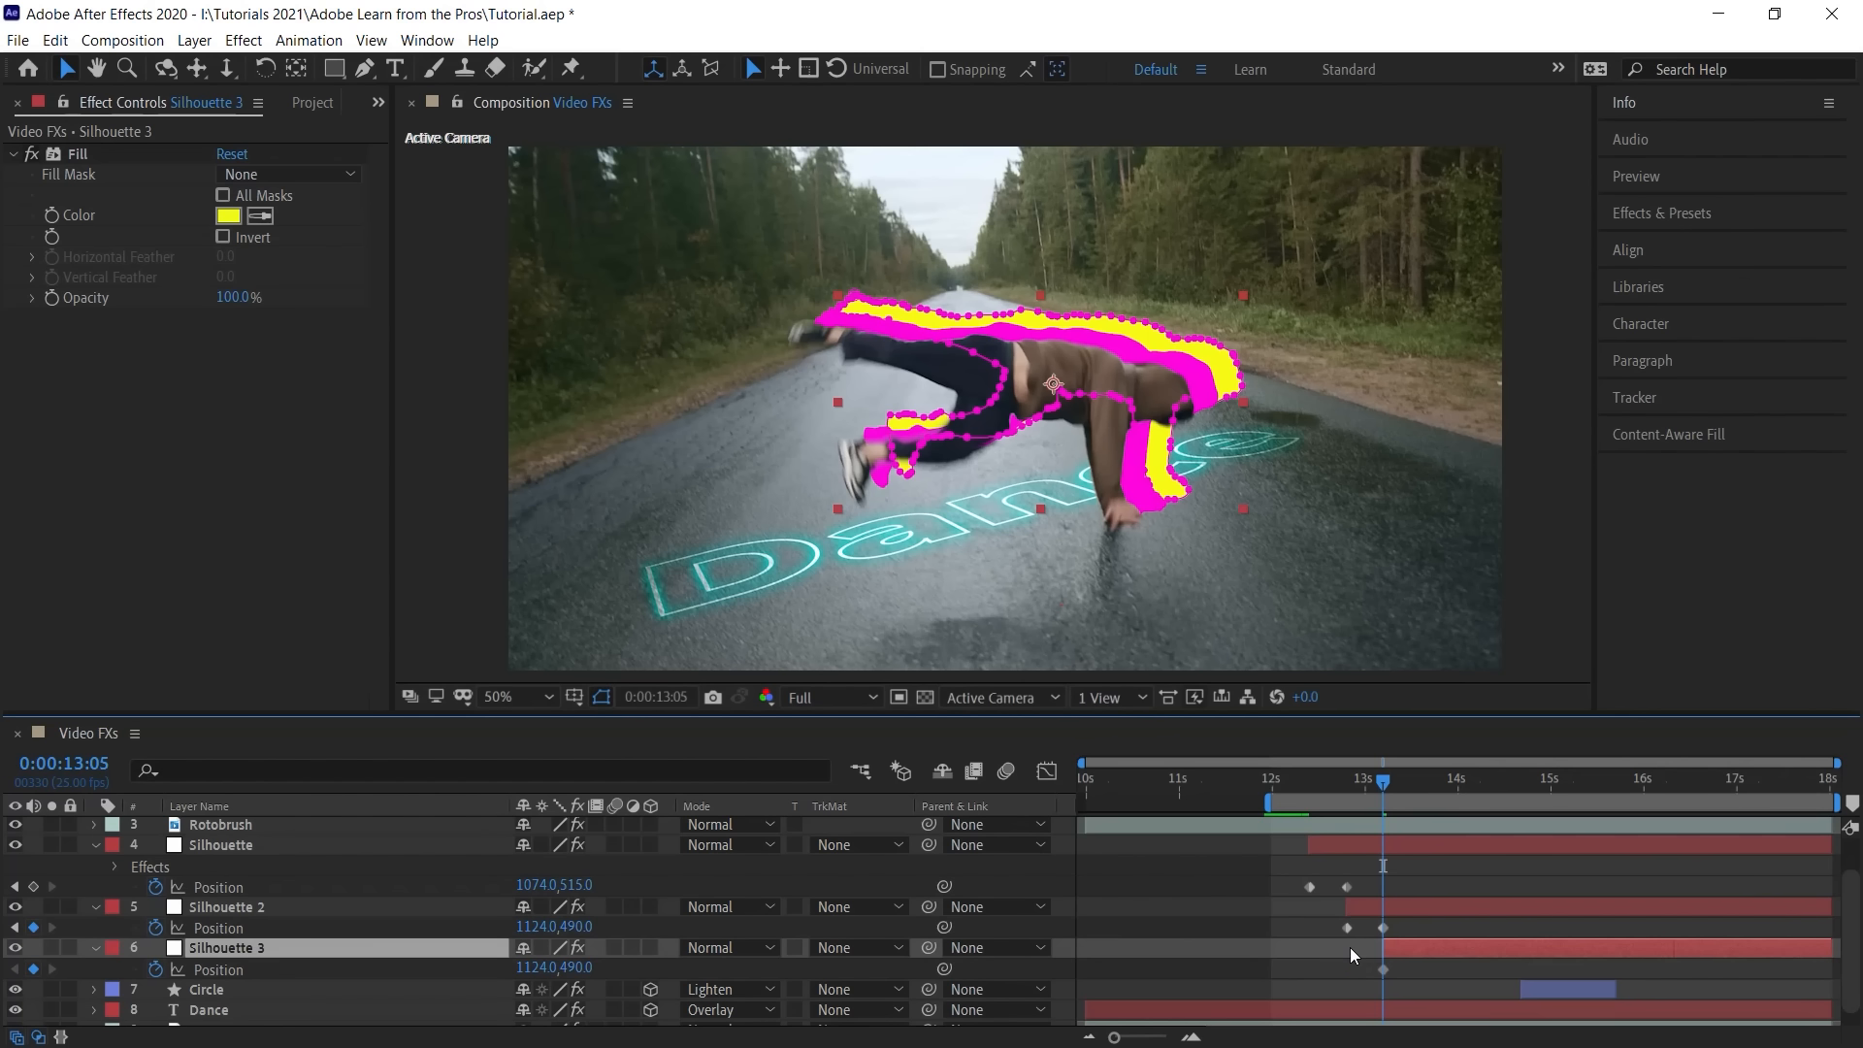
Step: Keyframe the Silhouette 3 layer's Position at 1174, 465 at 0:00:13:15, offsetting X by +50 and Y by -25
key(space)
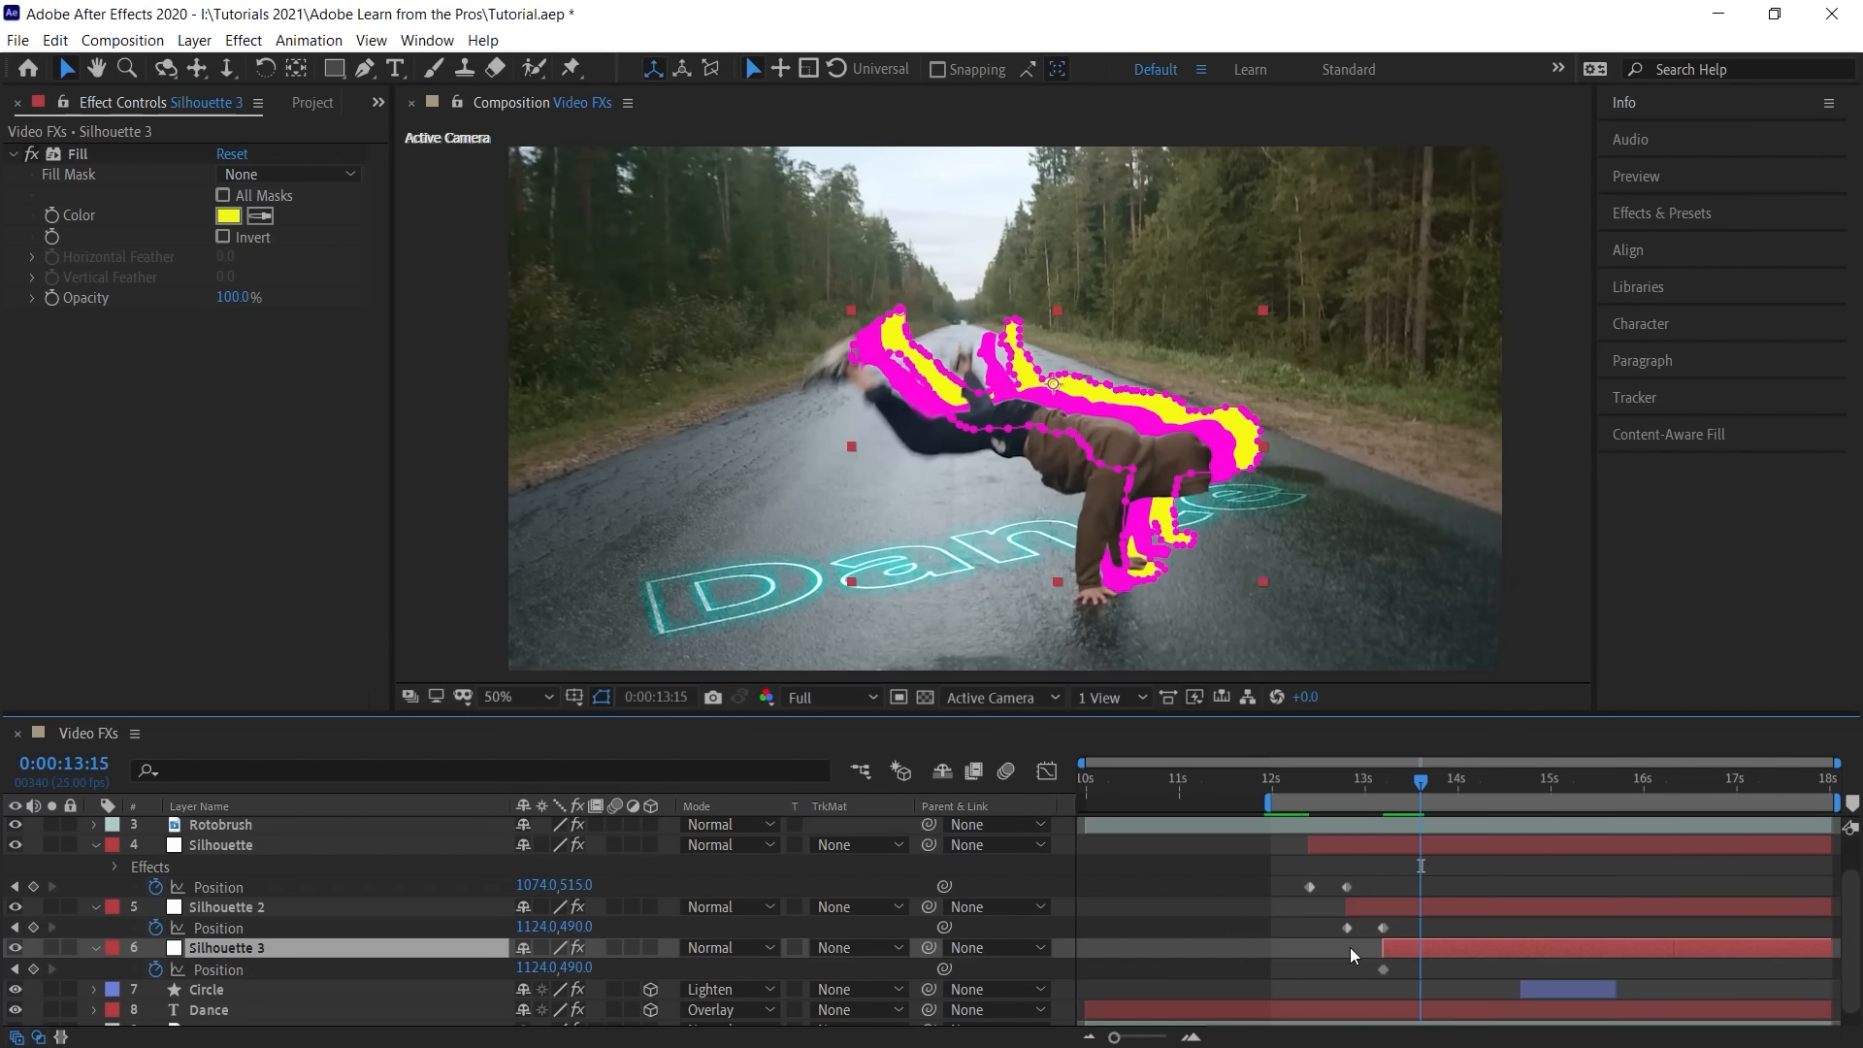
click(538, 967)
text(+50)
key(Return)
click(572, 970)
text(-25)
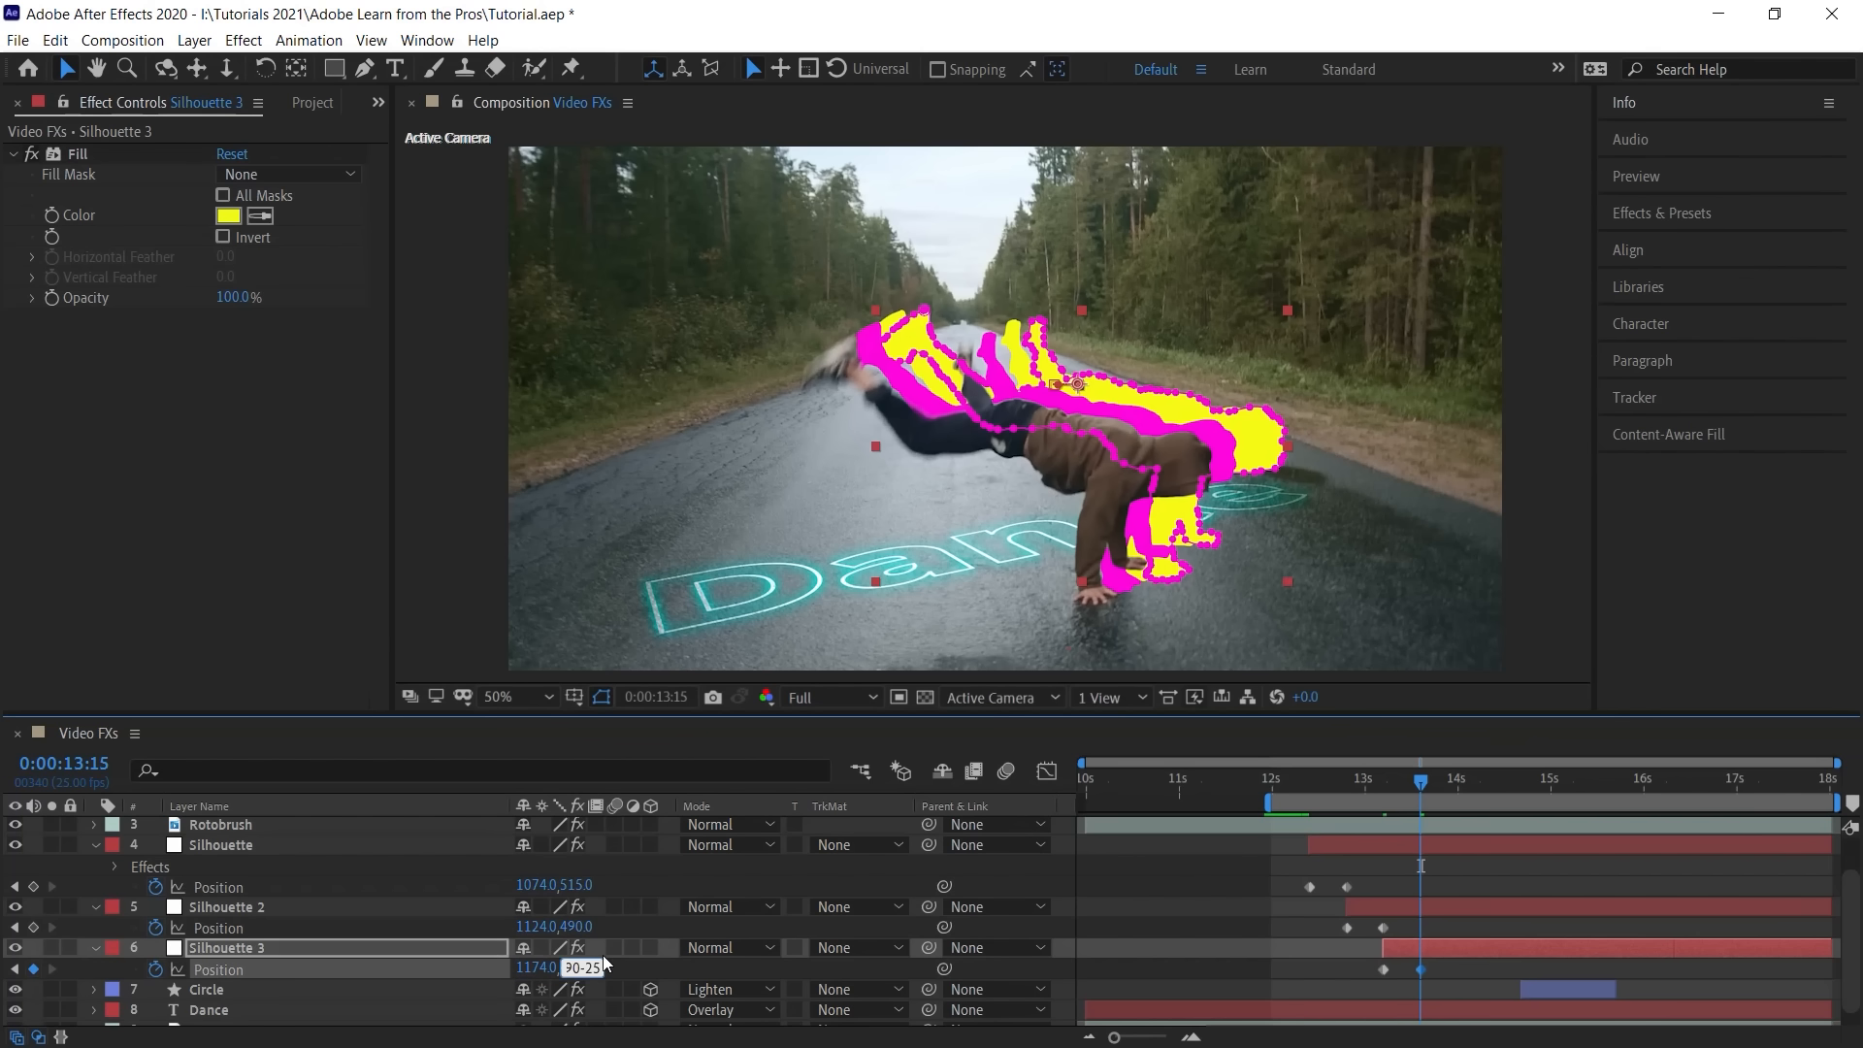
key(Return)
Step: Change the Silhouette 3 layer's Fill color to bright green and preview the animation from 0:00:12:00
click(229, 216)
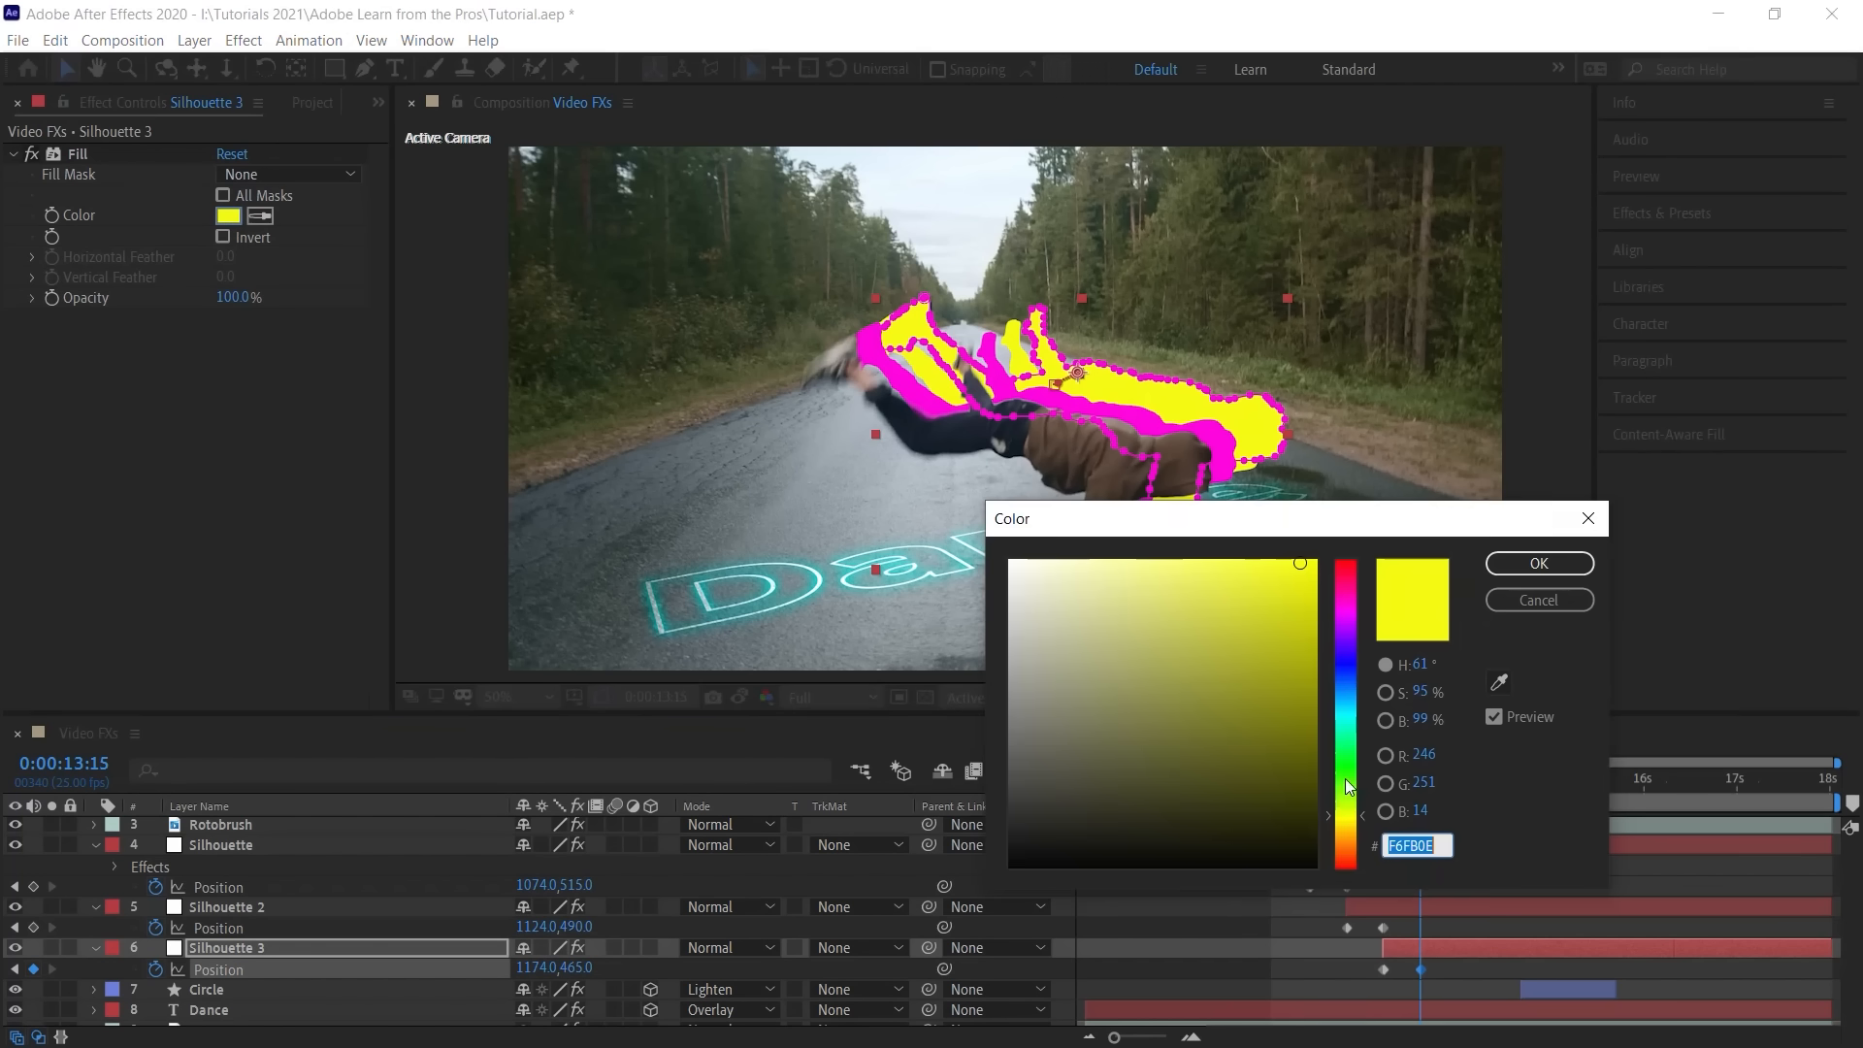
click(1347, 751)
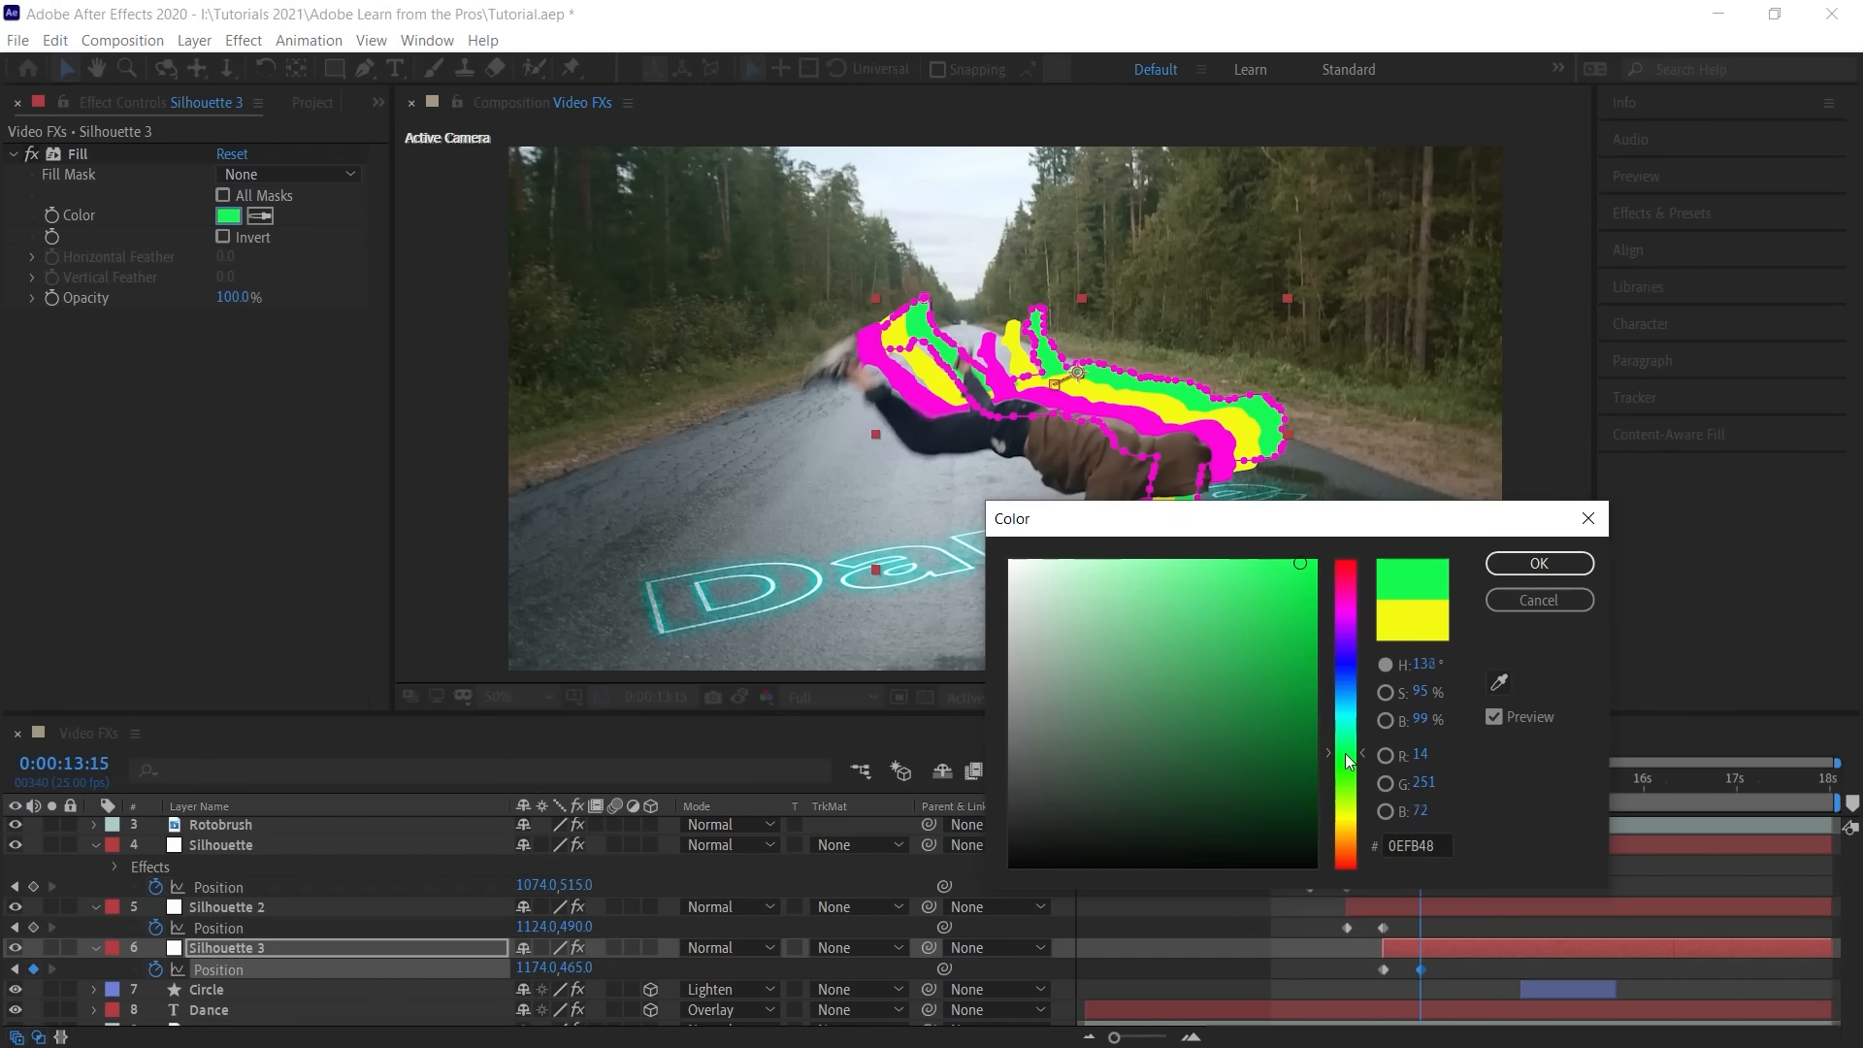
click(1539, 562)
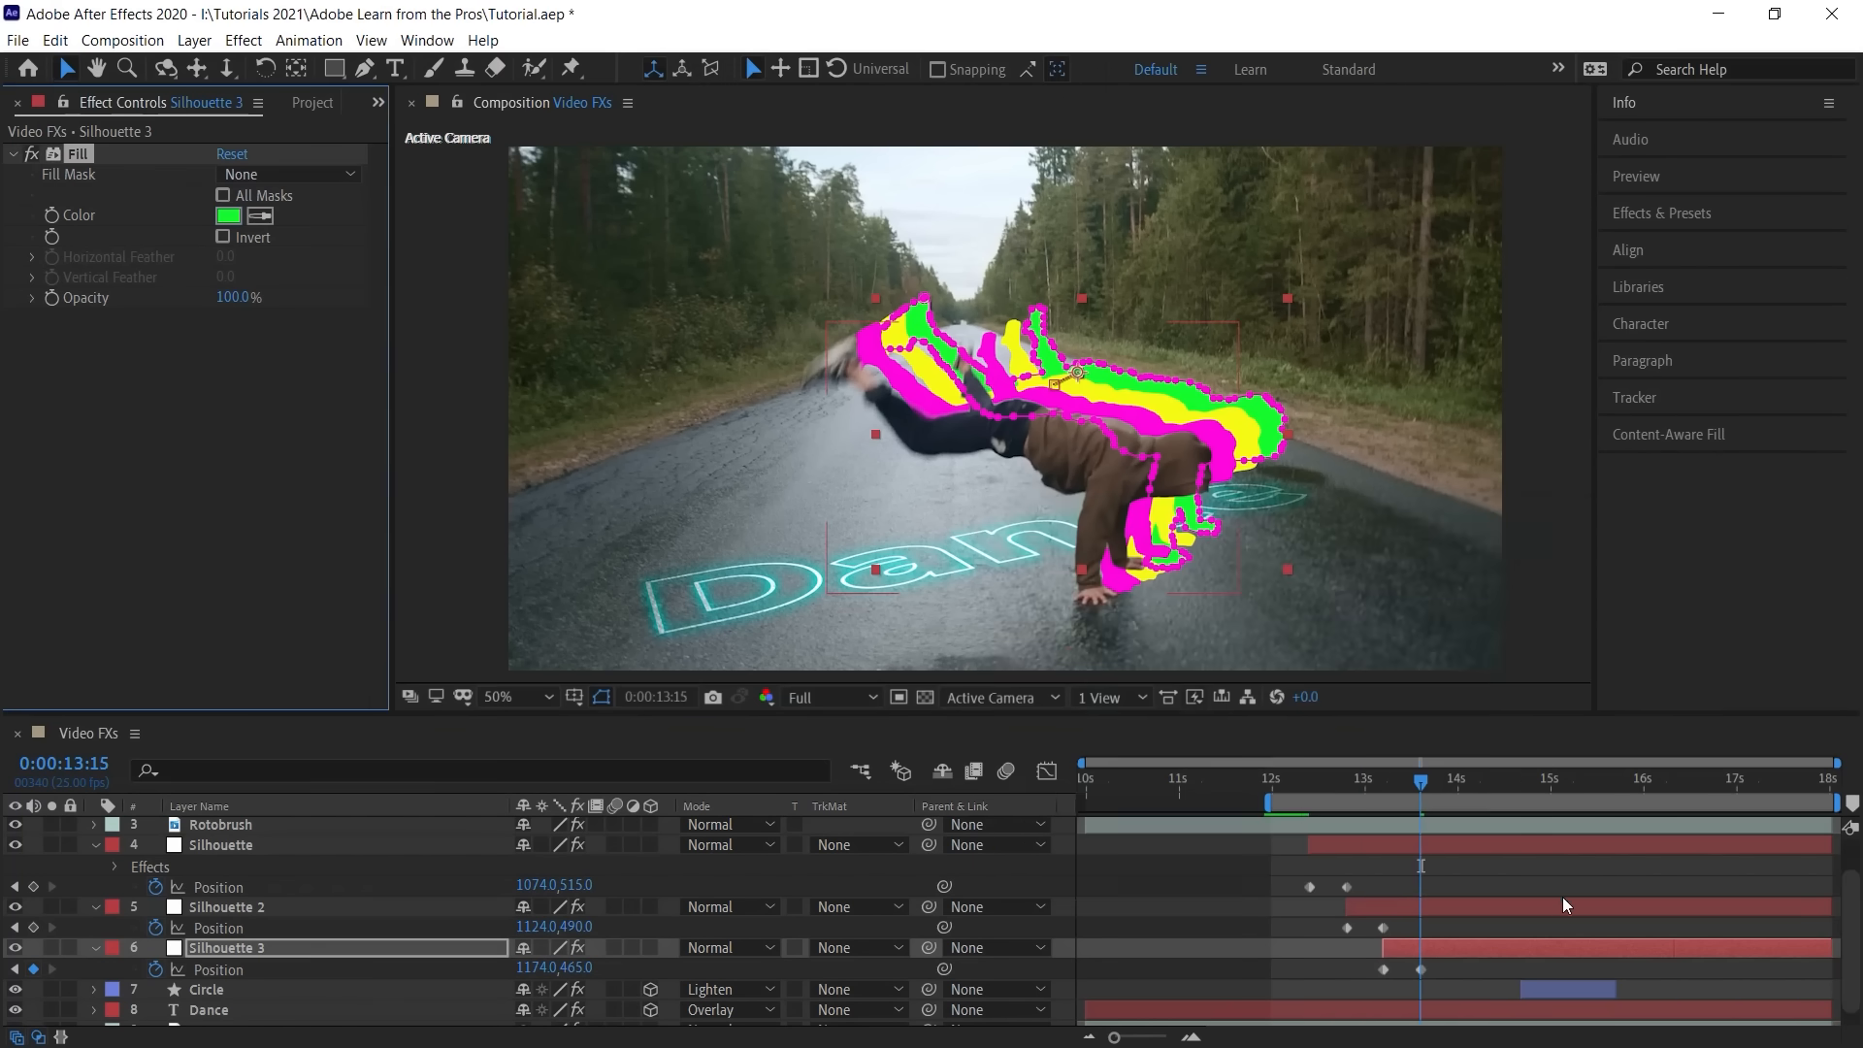
click(1271, 783)
key(space)
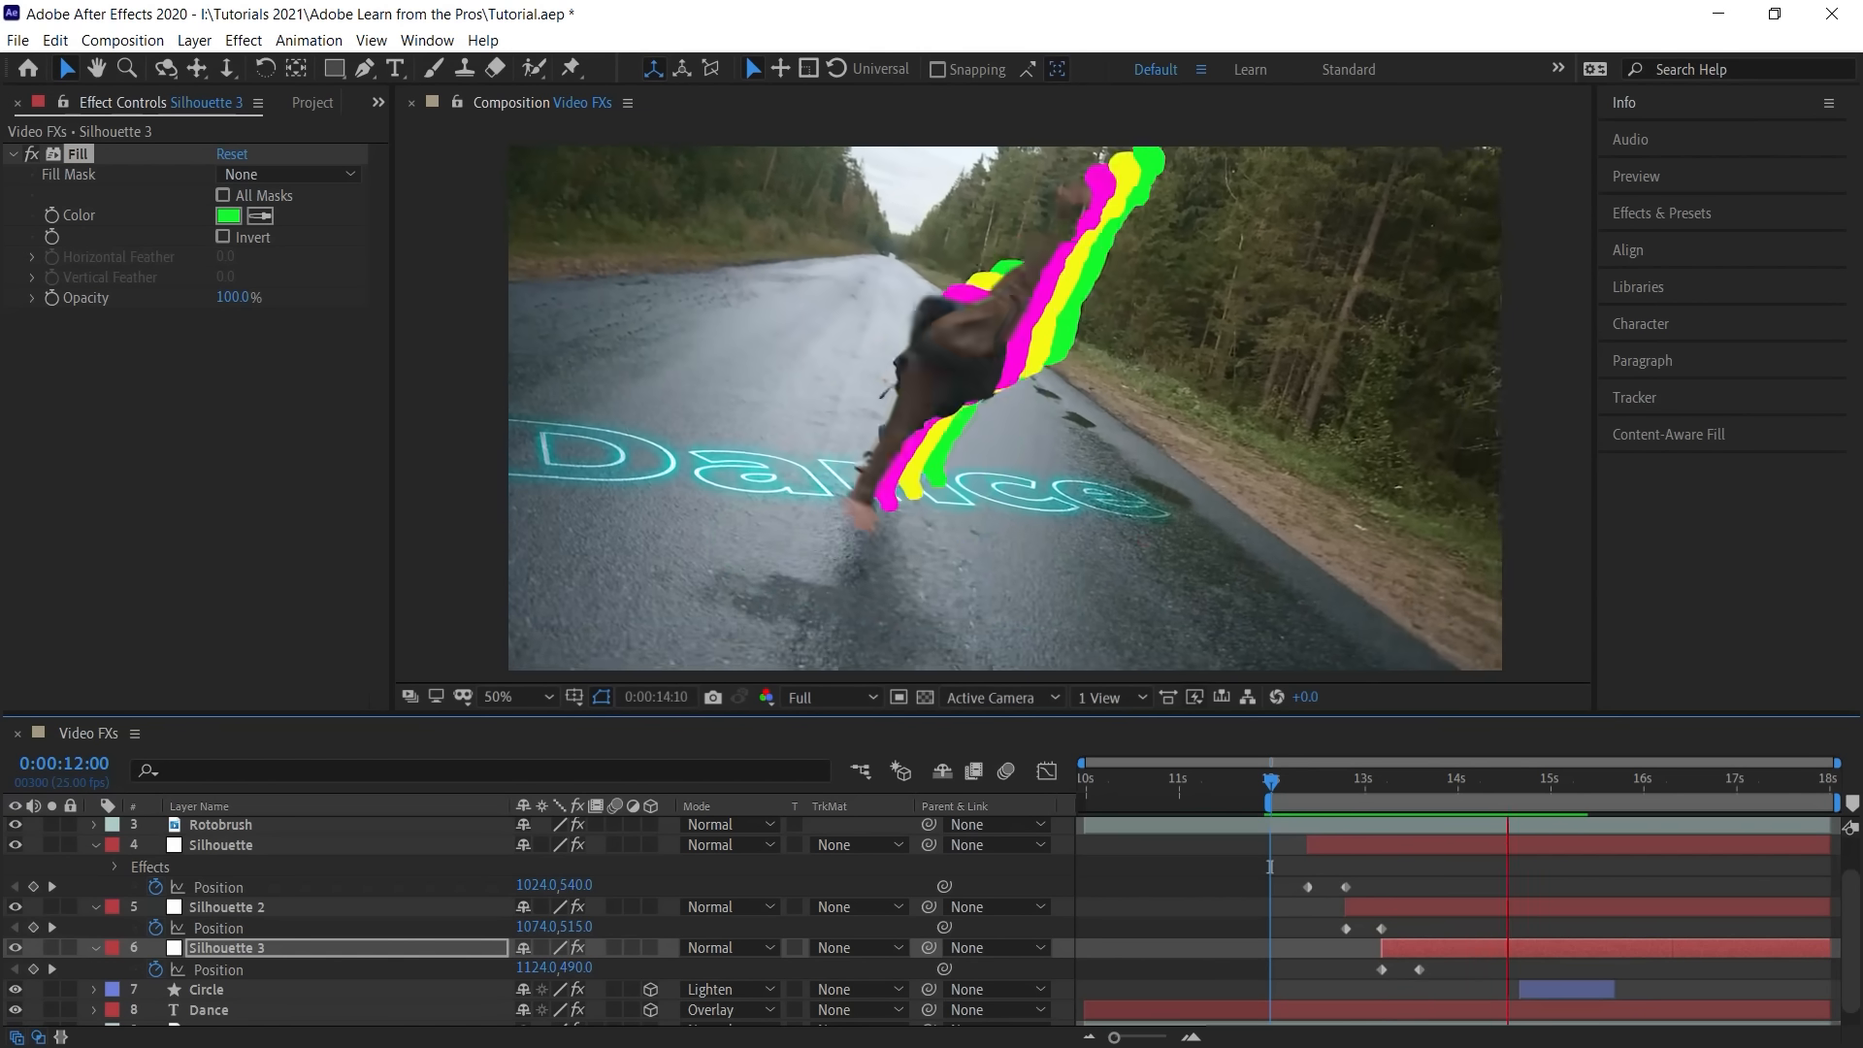
Step: Add a Position keyframe with the current value to the Silhouette 3 layer at 0:00:14:00
drag(1300, 788, 1449, 772)
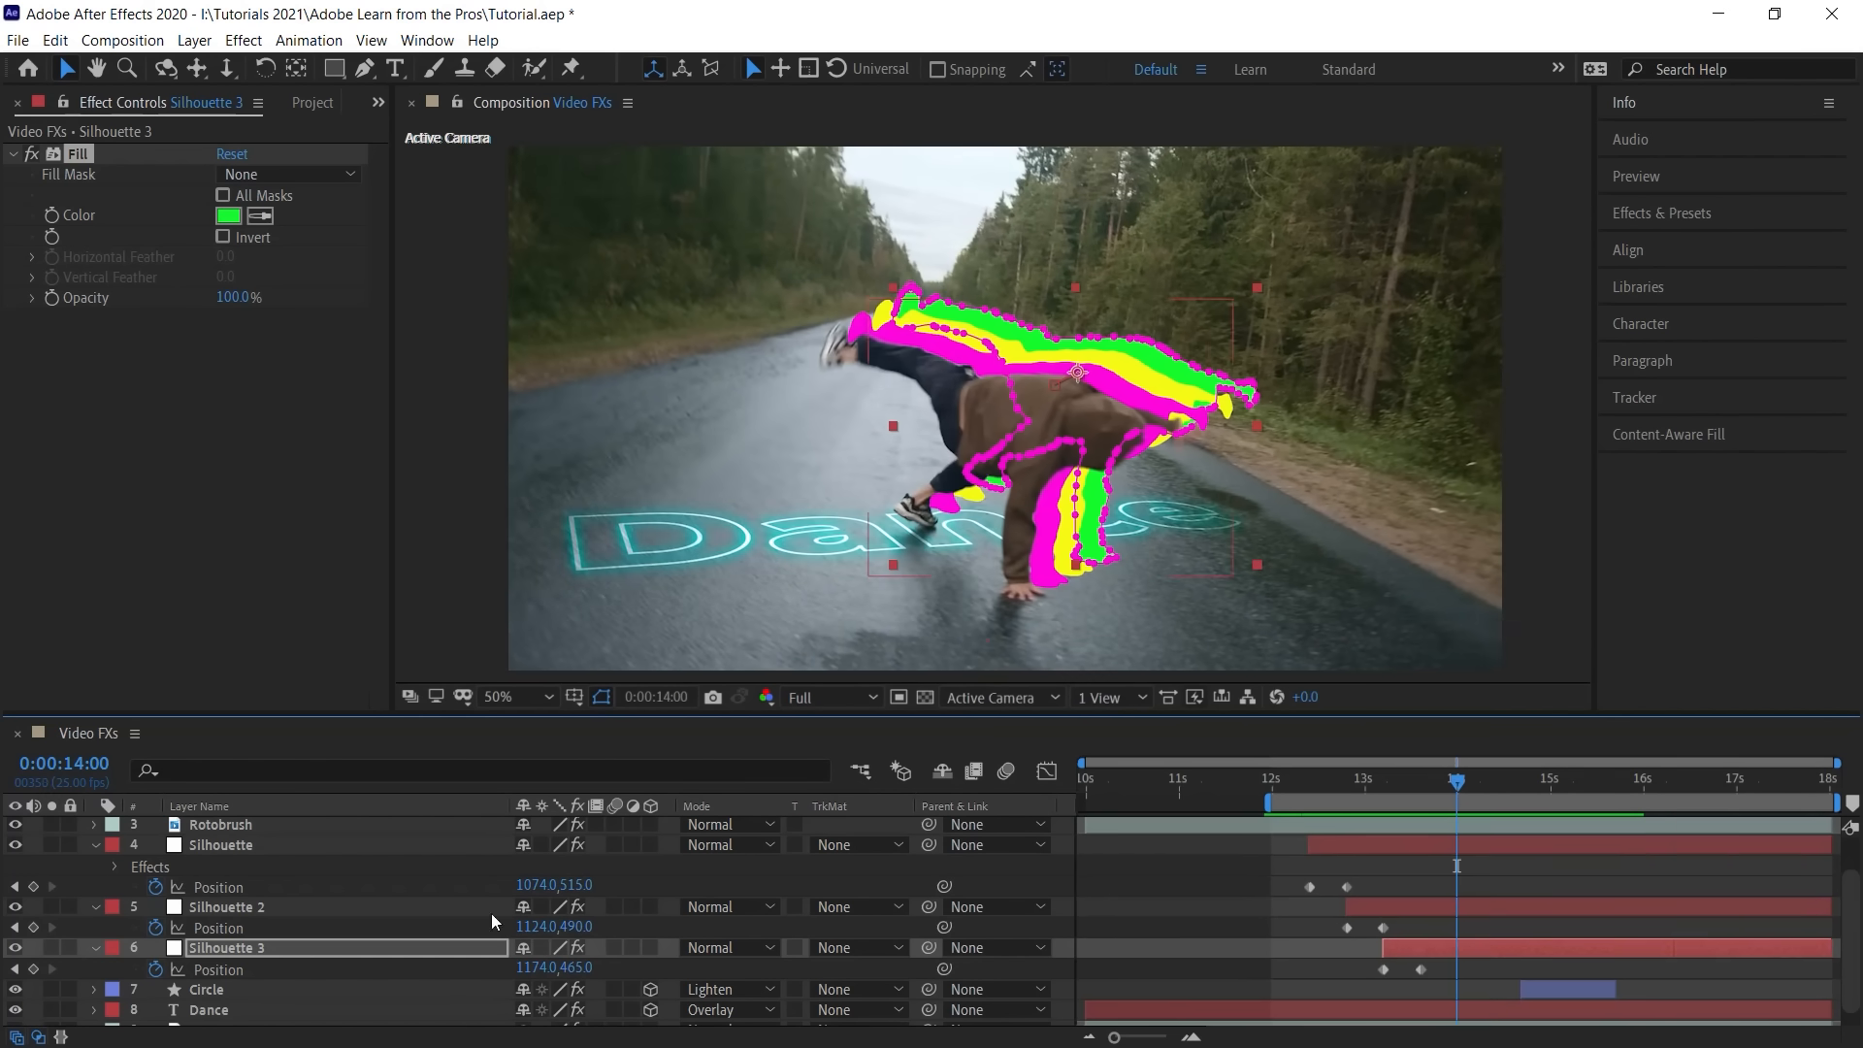
click(231, 947)
click(33, 969)
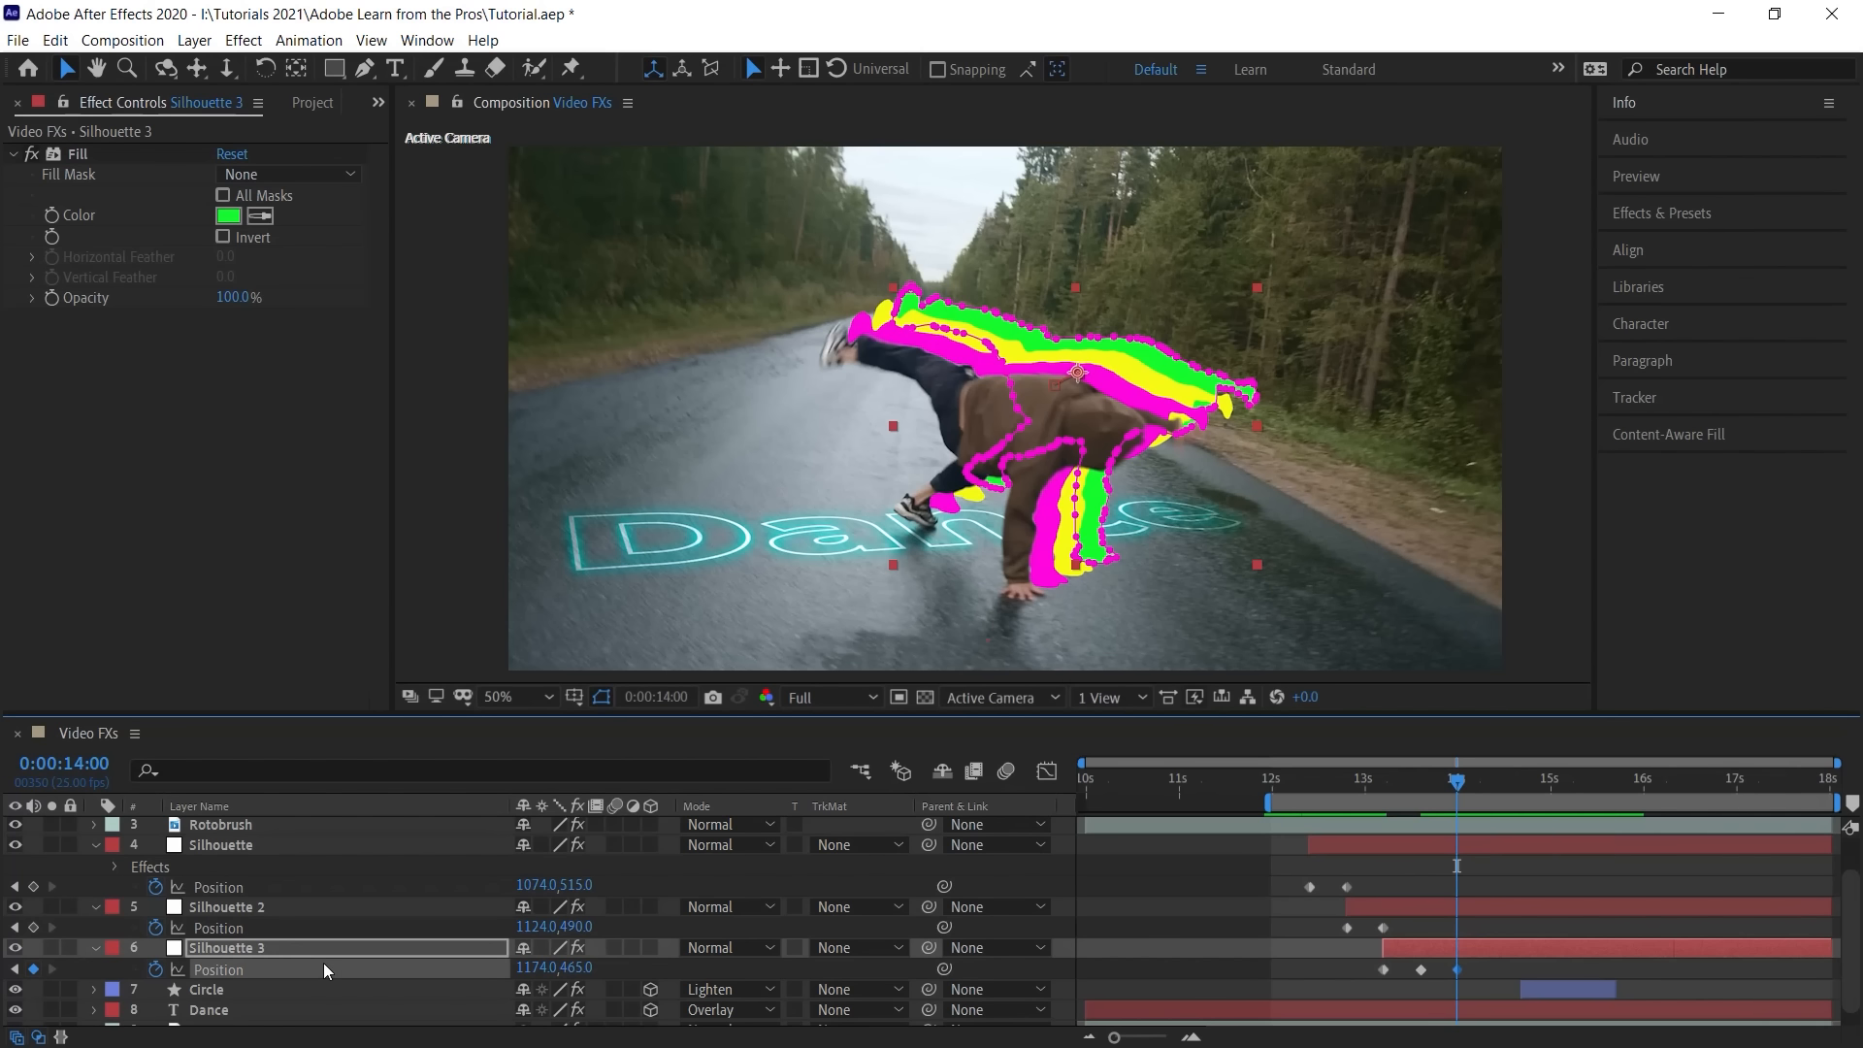
Step: Paste a copy of the Silhouette 3 layer's first Position keyframe at 0:00:14:05 and trim the layer's out point to that time
key(space)
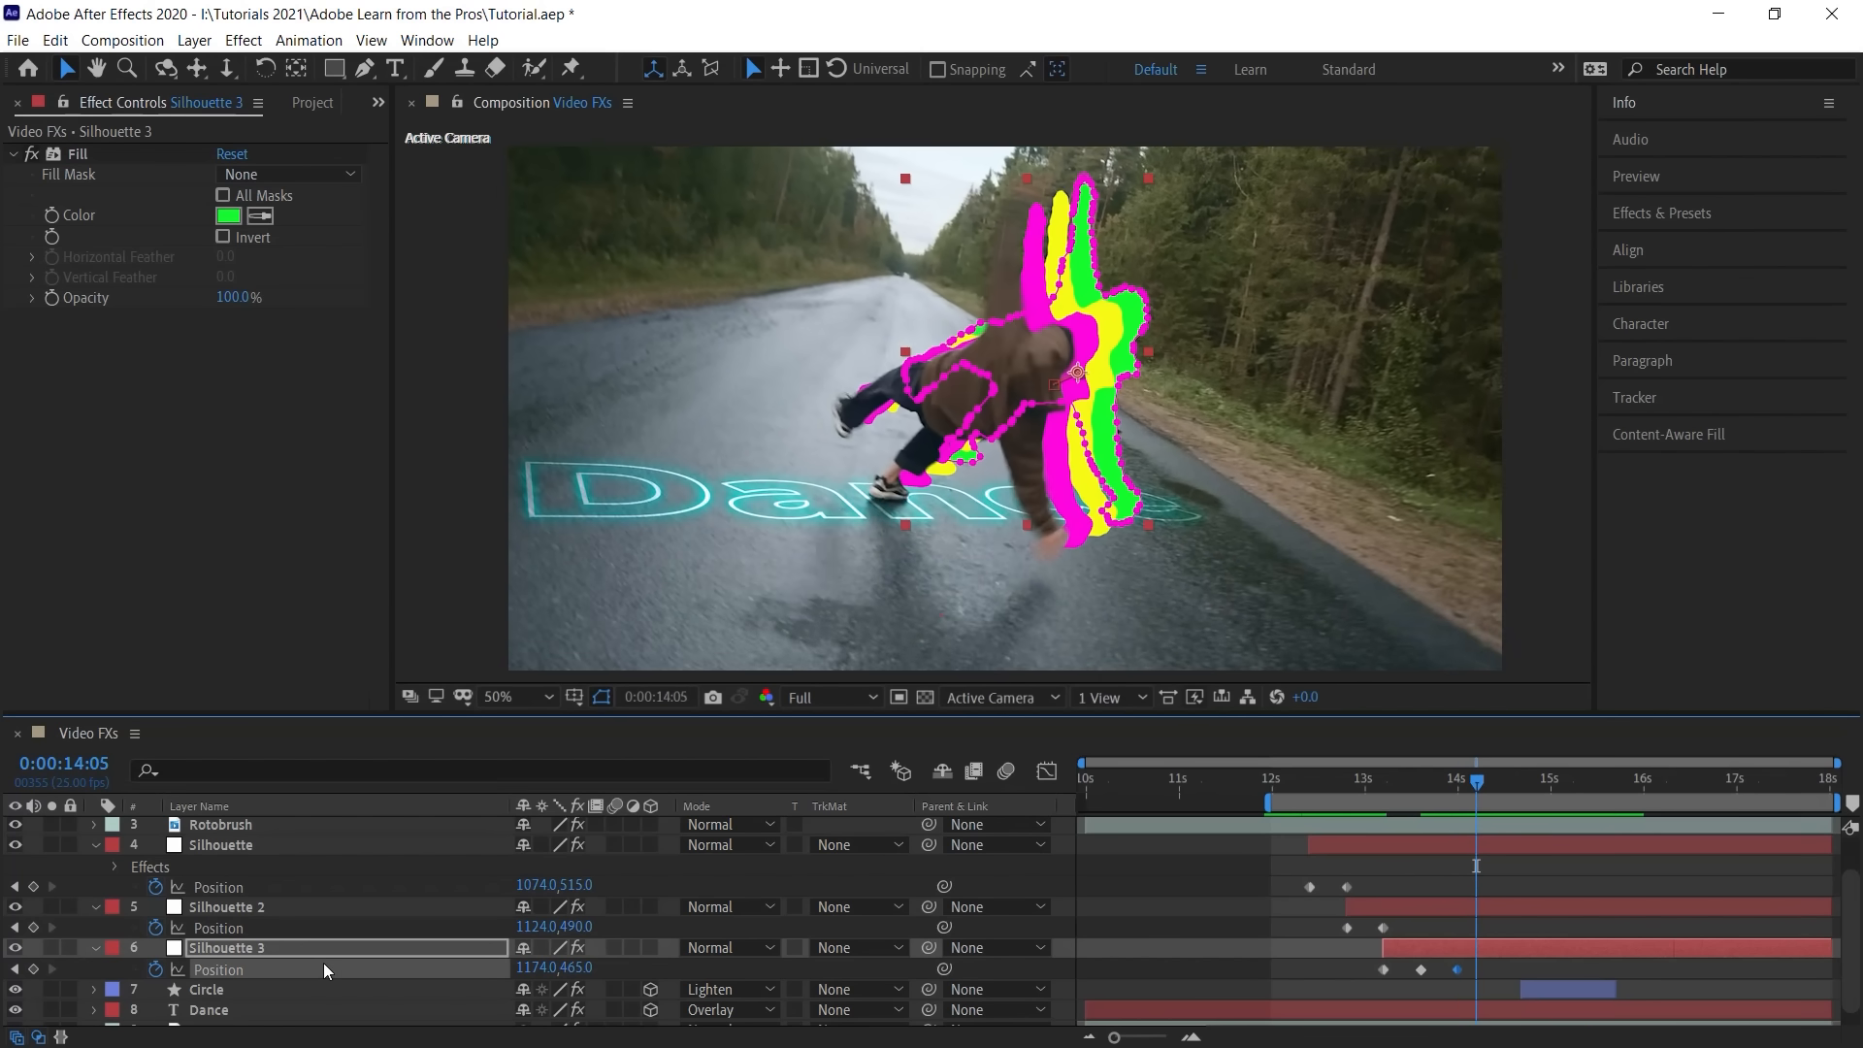
drag(1362, 964, 1395, 984)
key(ctrl+v)
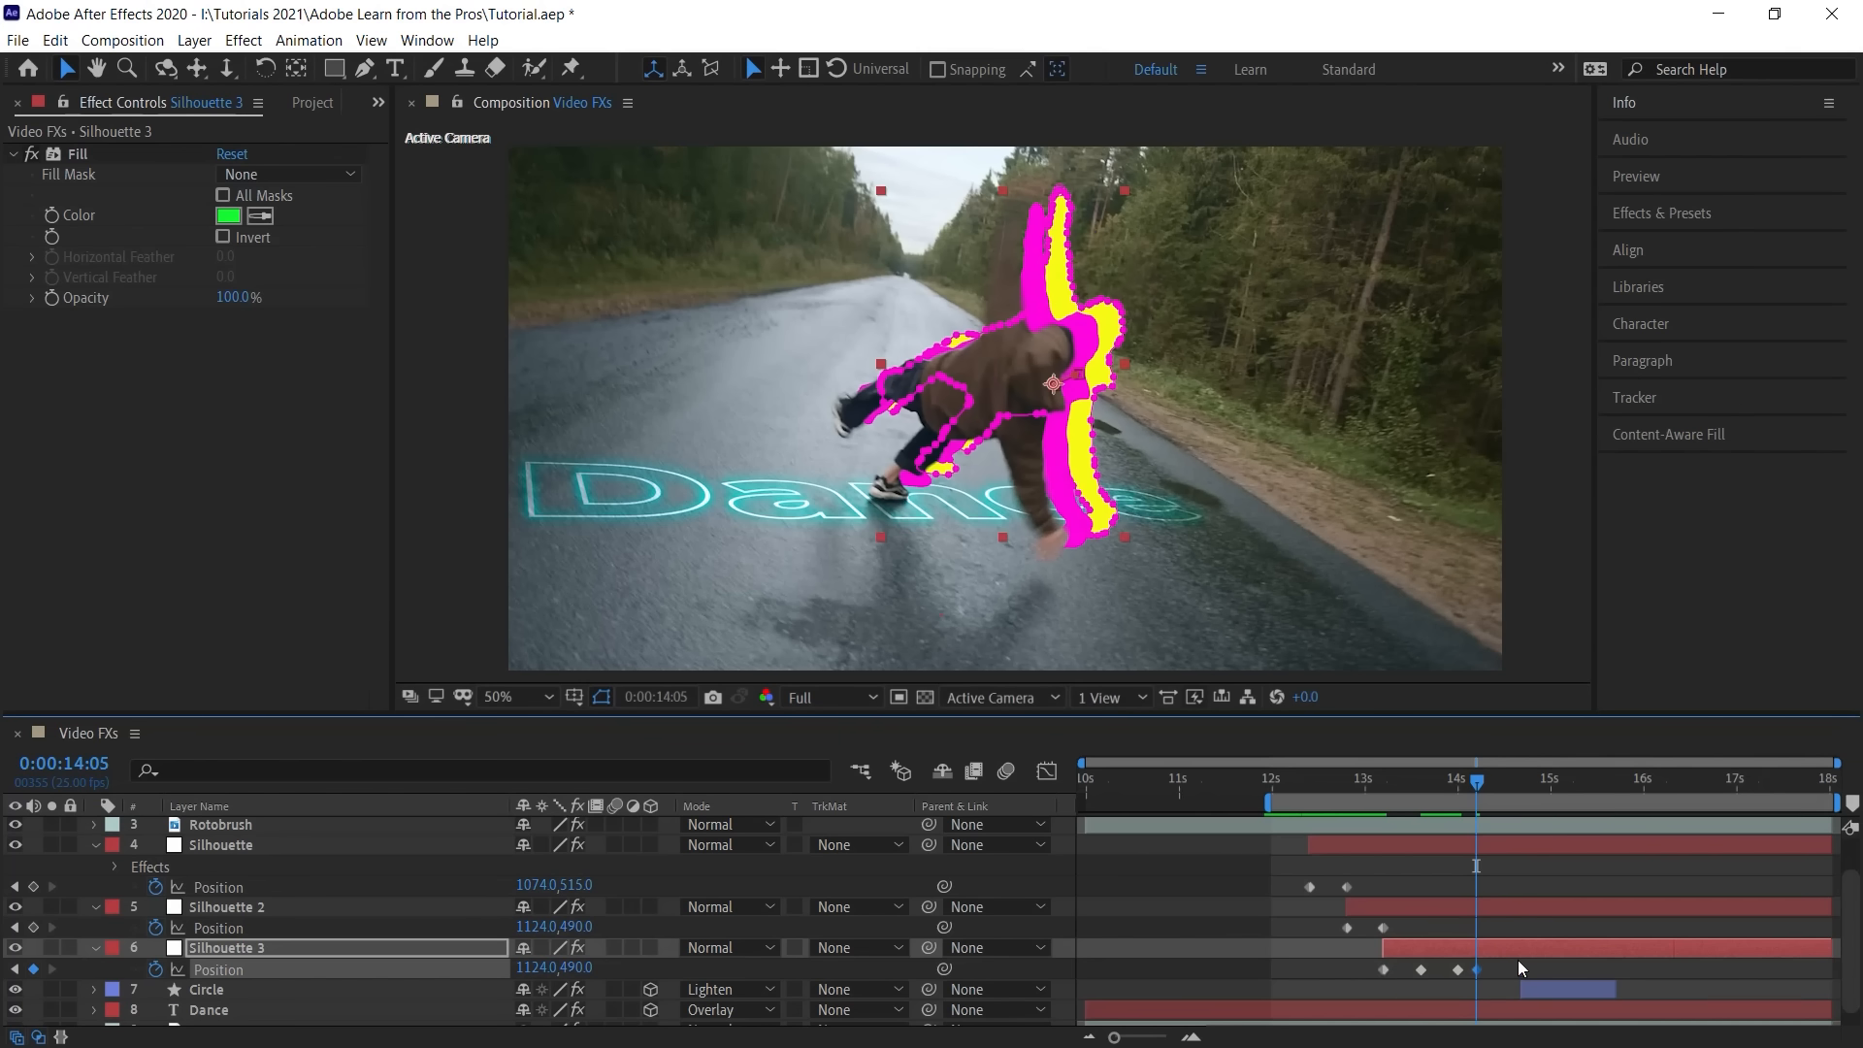
key(alt+bracketright)
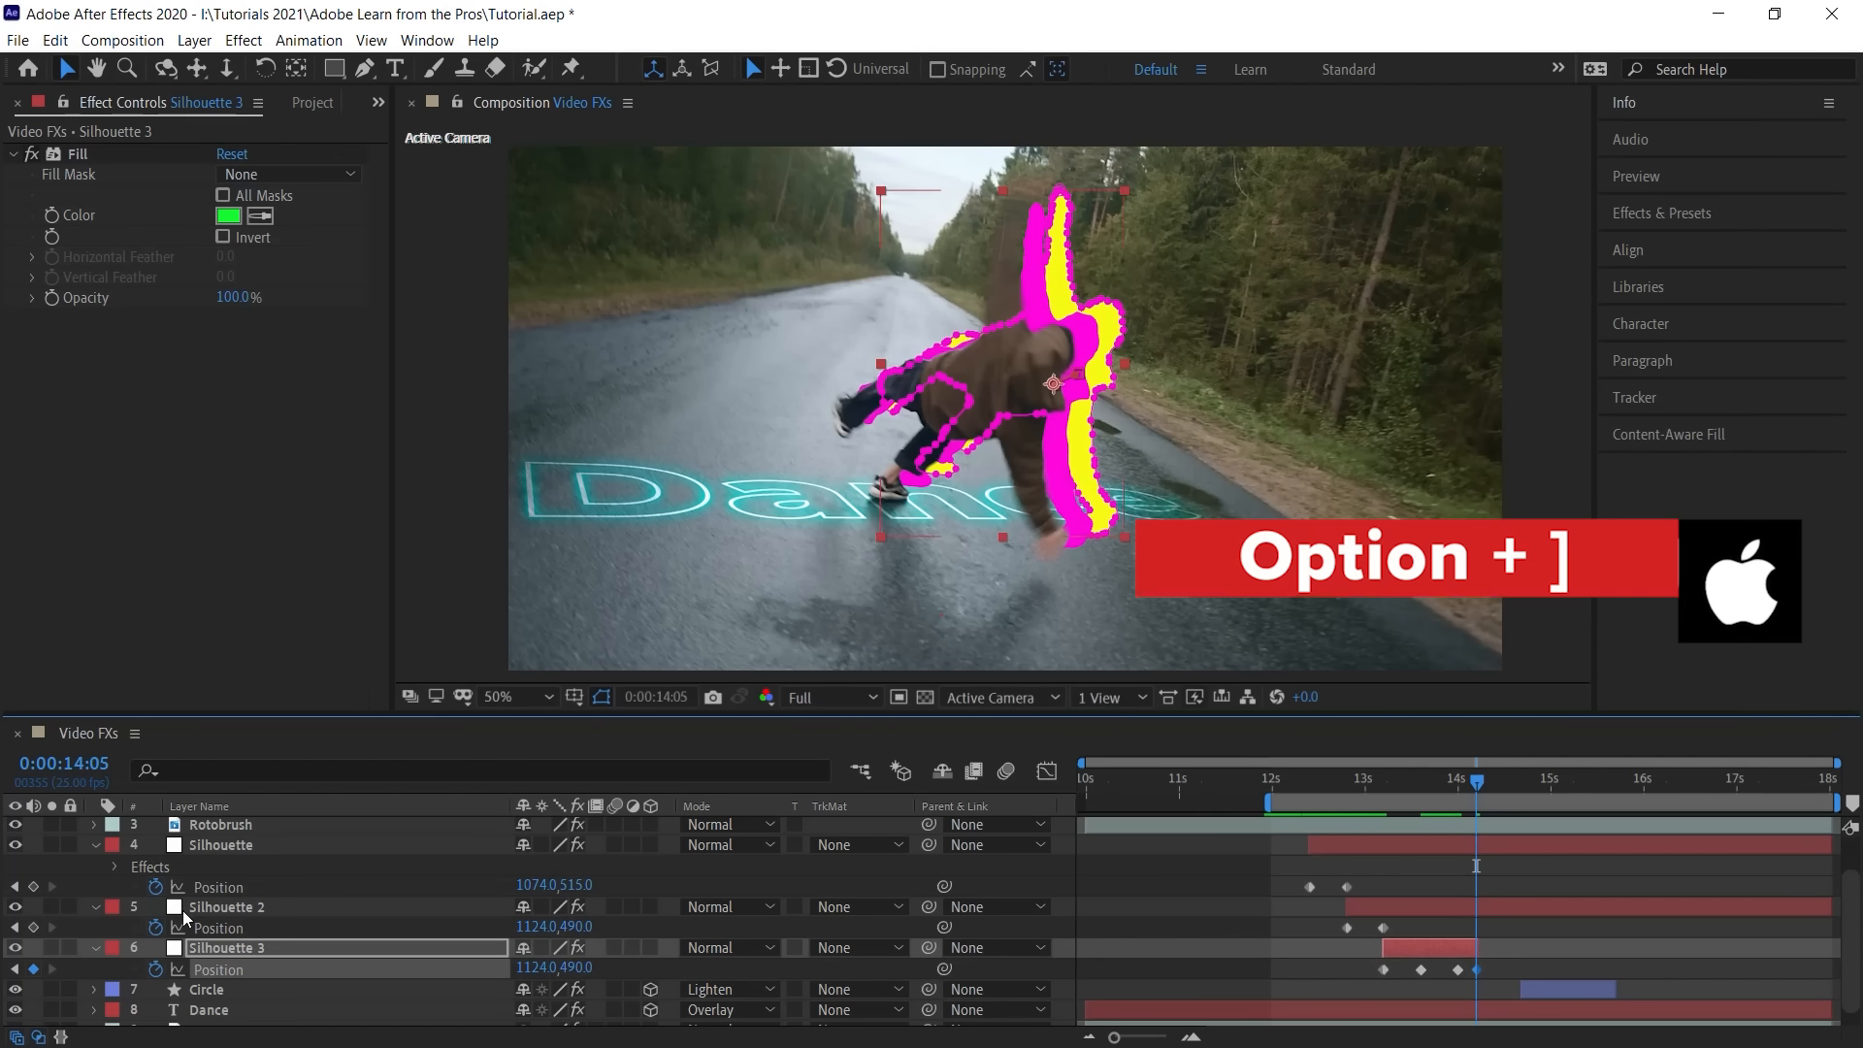
Step: Add a Position keyframe with the current value to the Silhouette 2 layer at 0:00:14:05
click(264, 907)
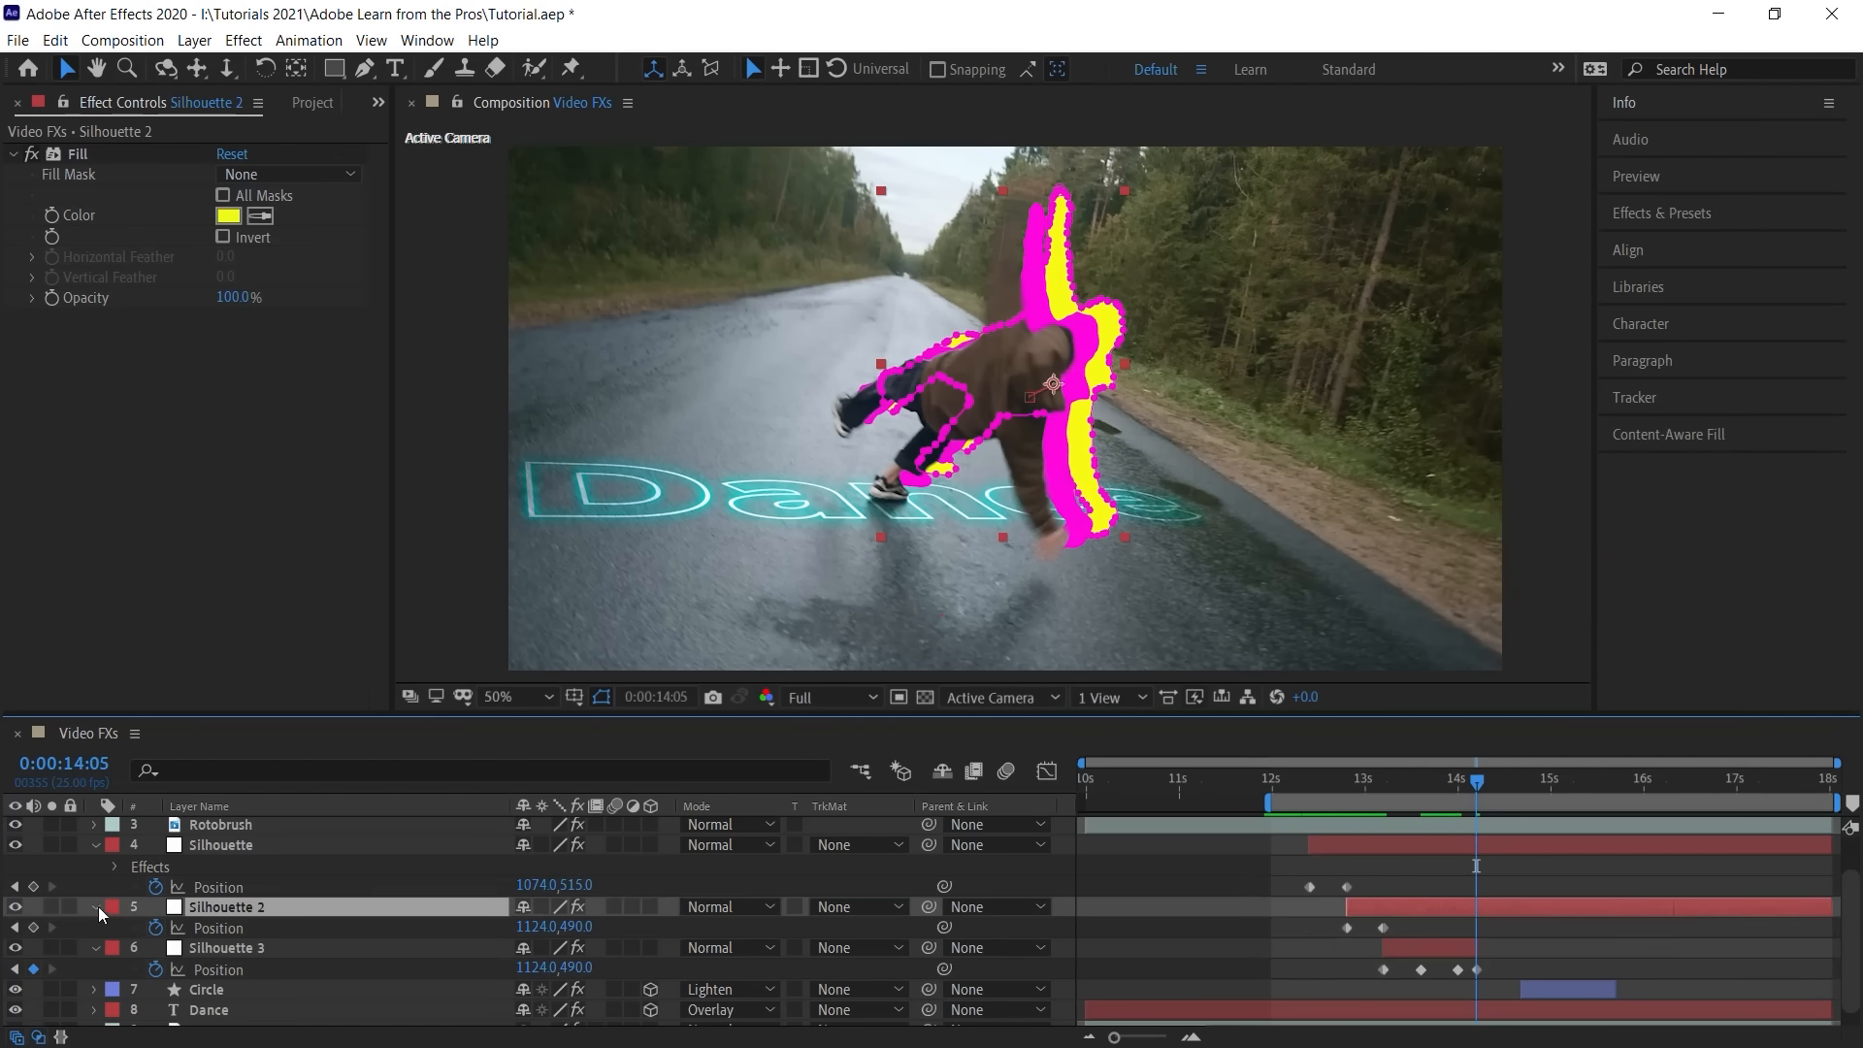
click(33, 928)
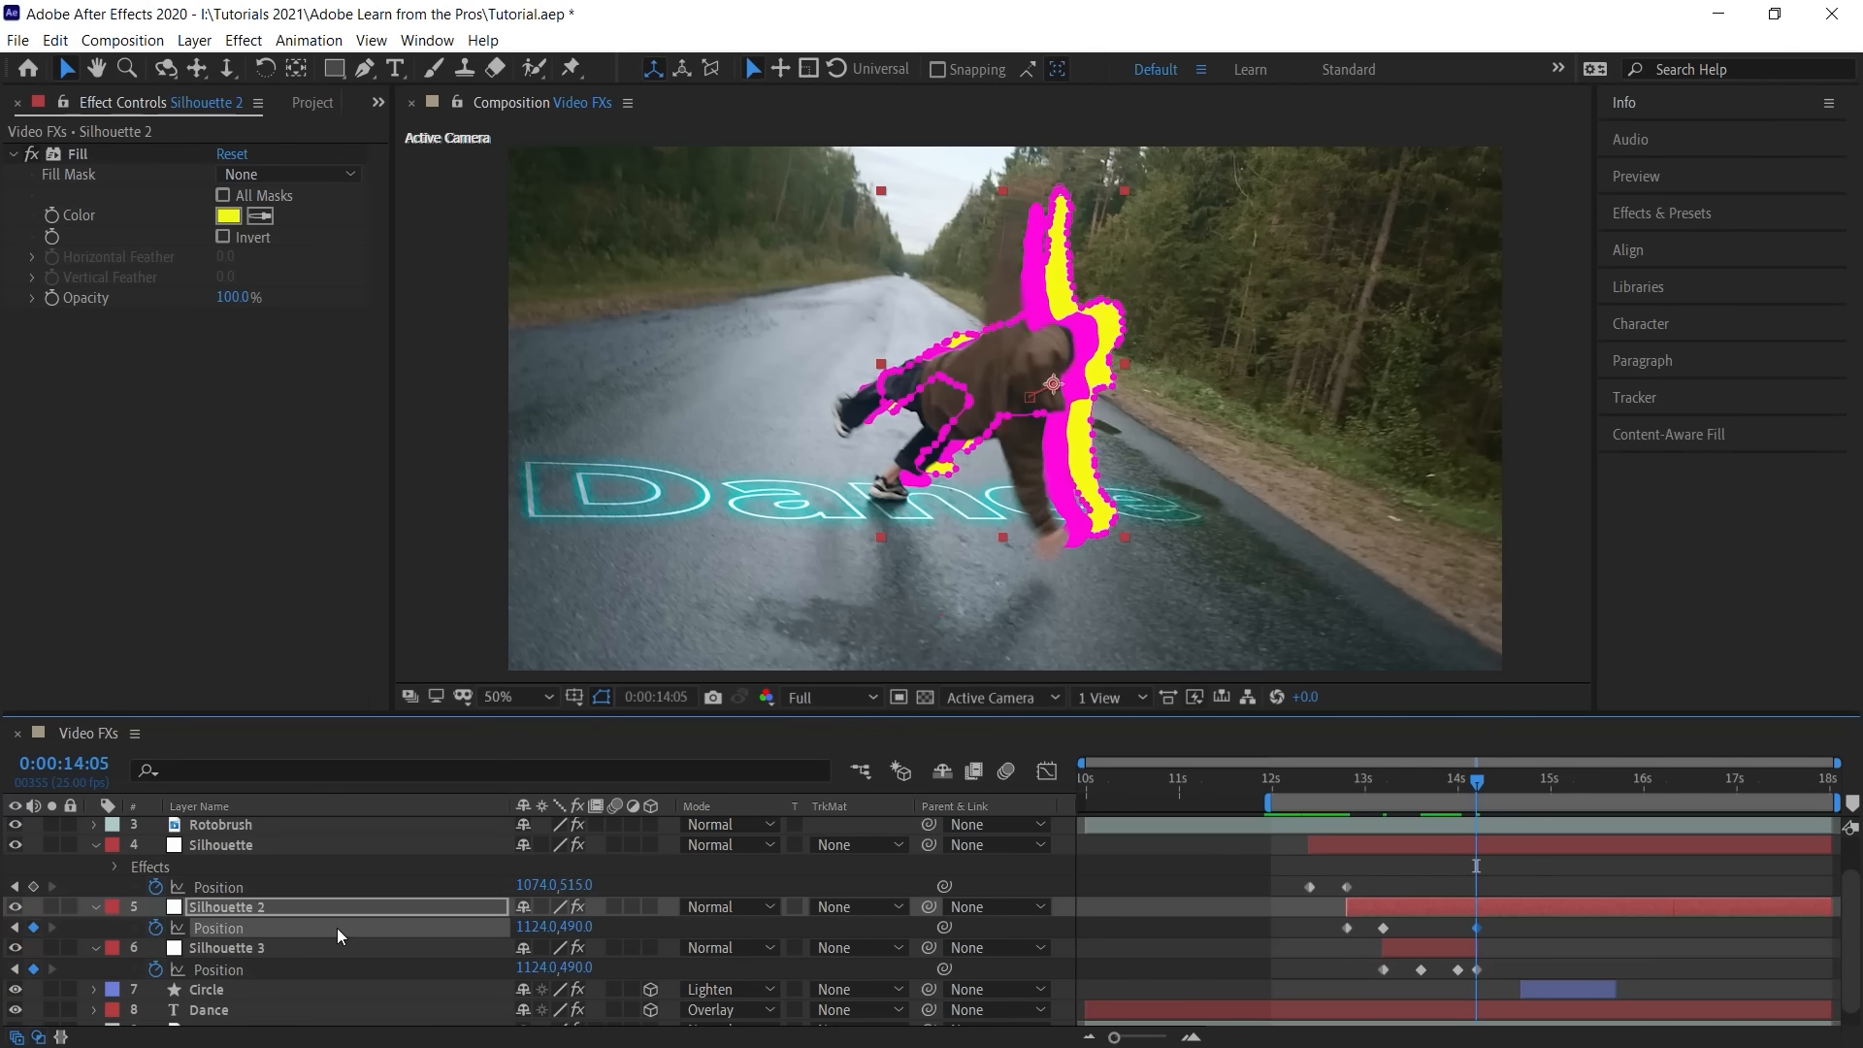
Step: Paste a copy of the Silhouette 2 layer's first Position keyframe at 0:00:14:10 and trim the layer's out point to that time
key(Page_Down)
key(Page_Down)
key(Page_Down)
key(Page_Down)
key(Page_Down)
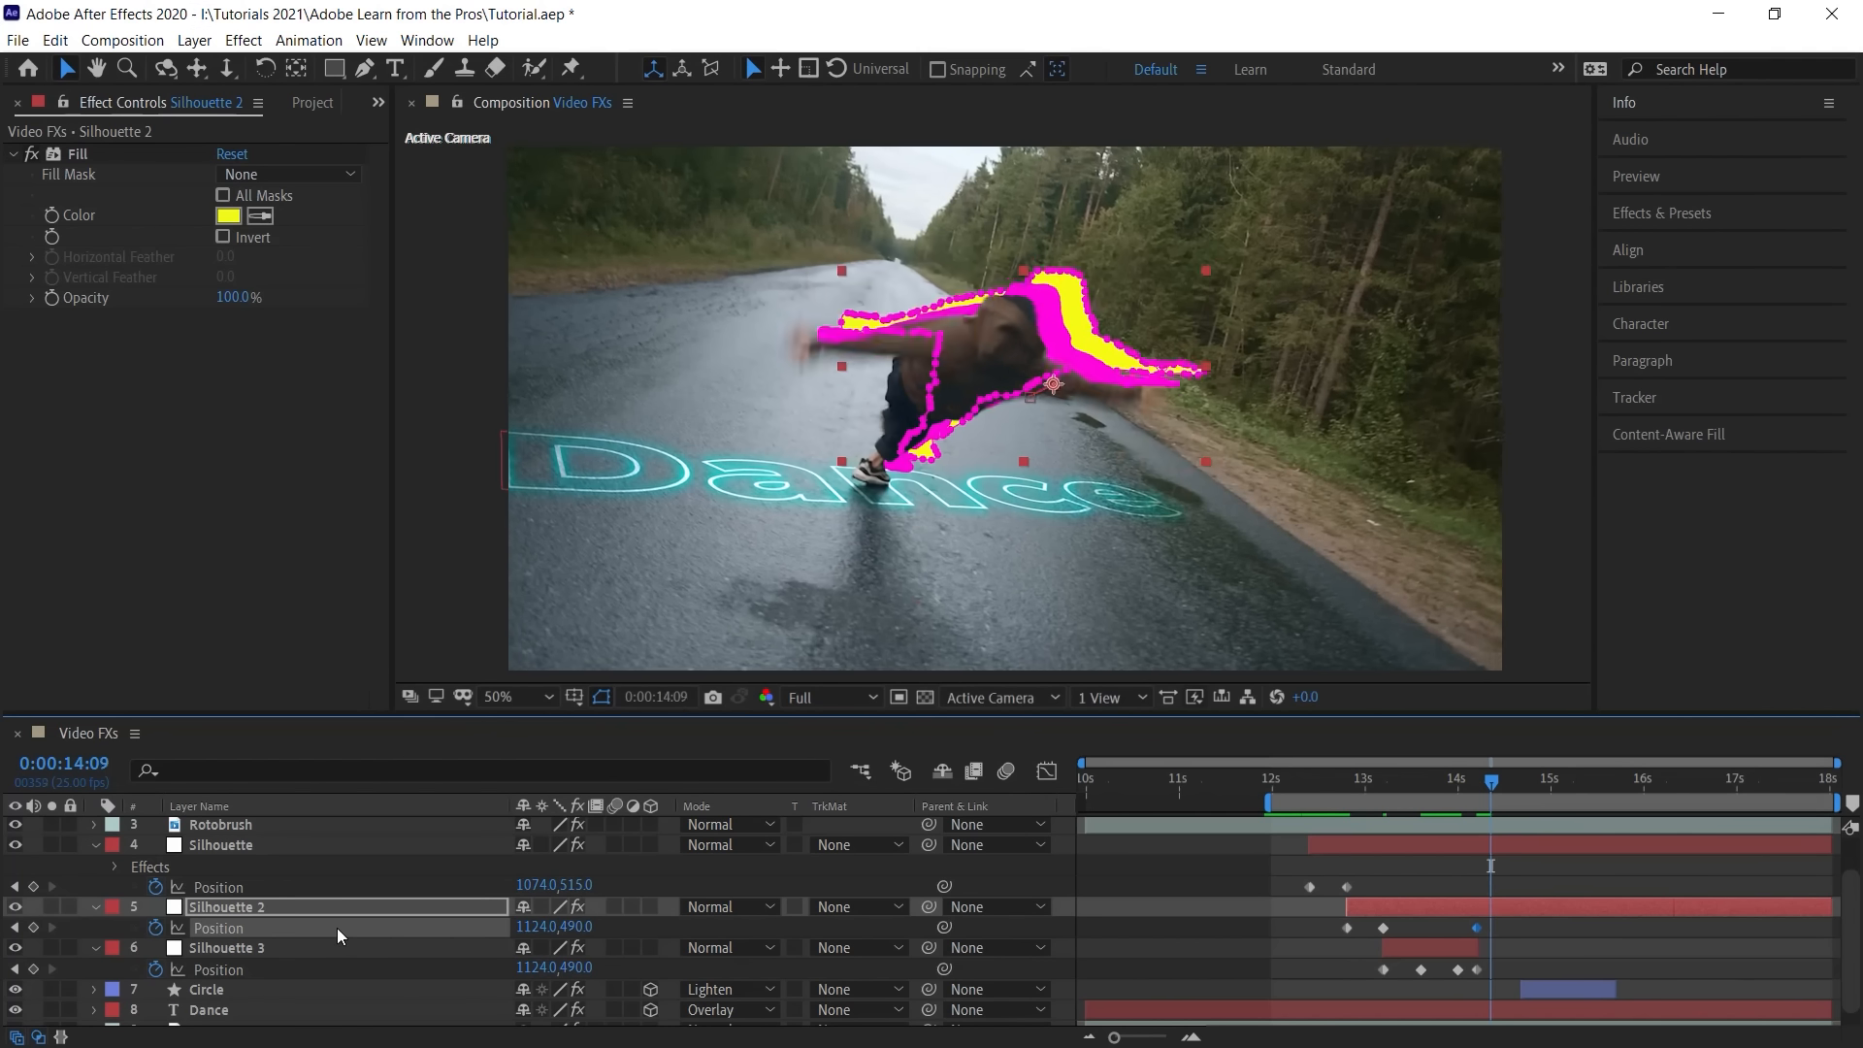
click(1347, 927)
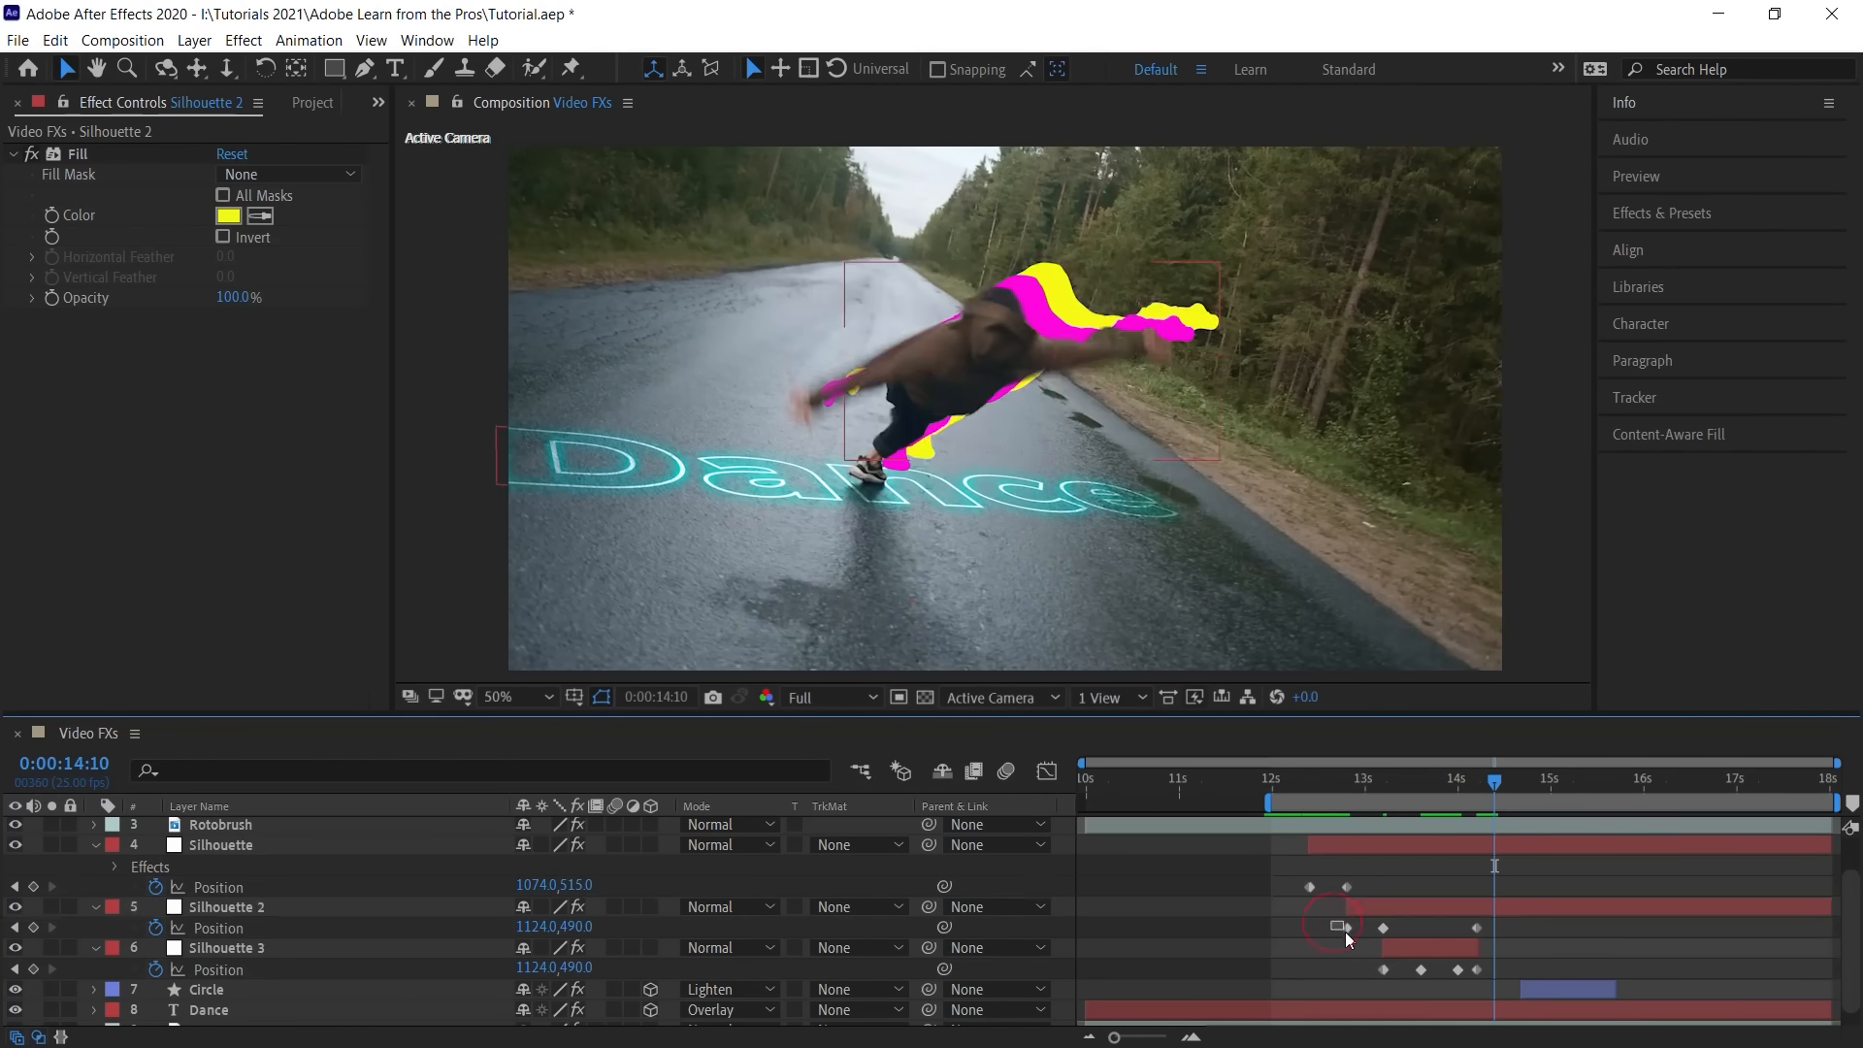
key(ctrl+v)
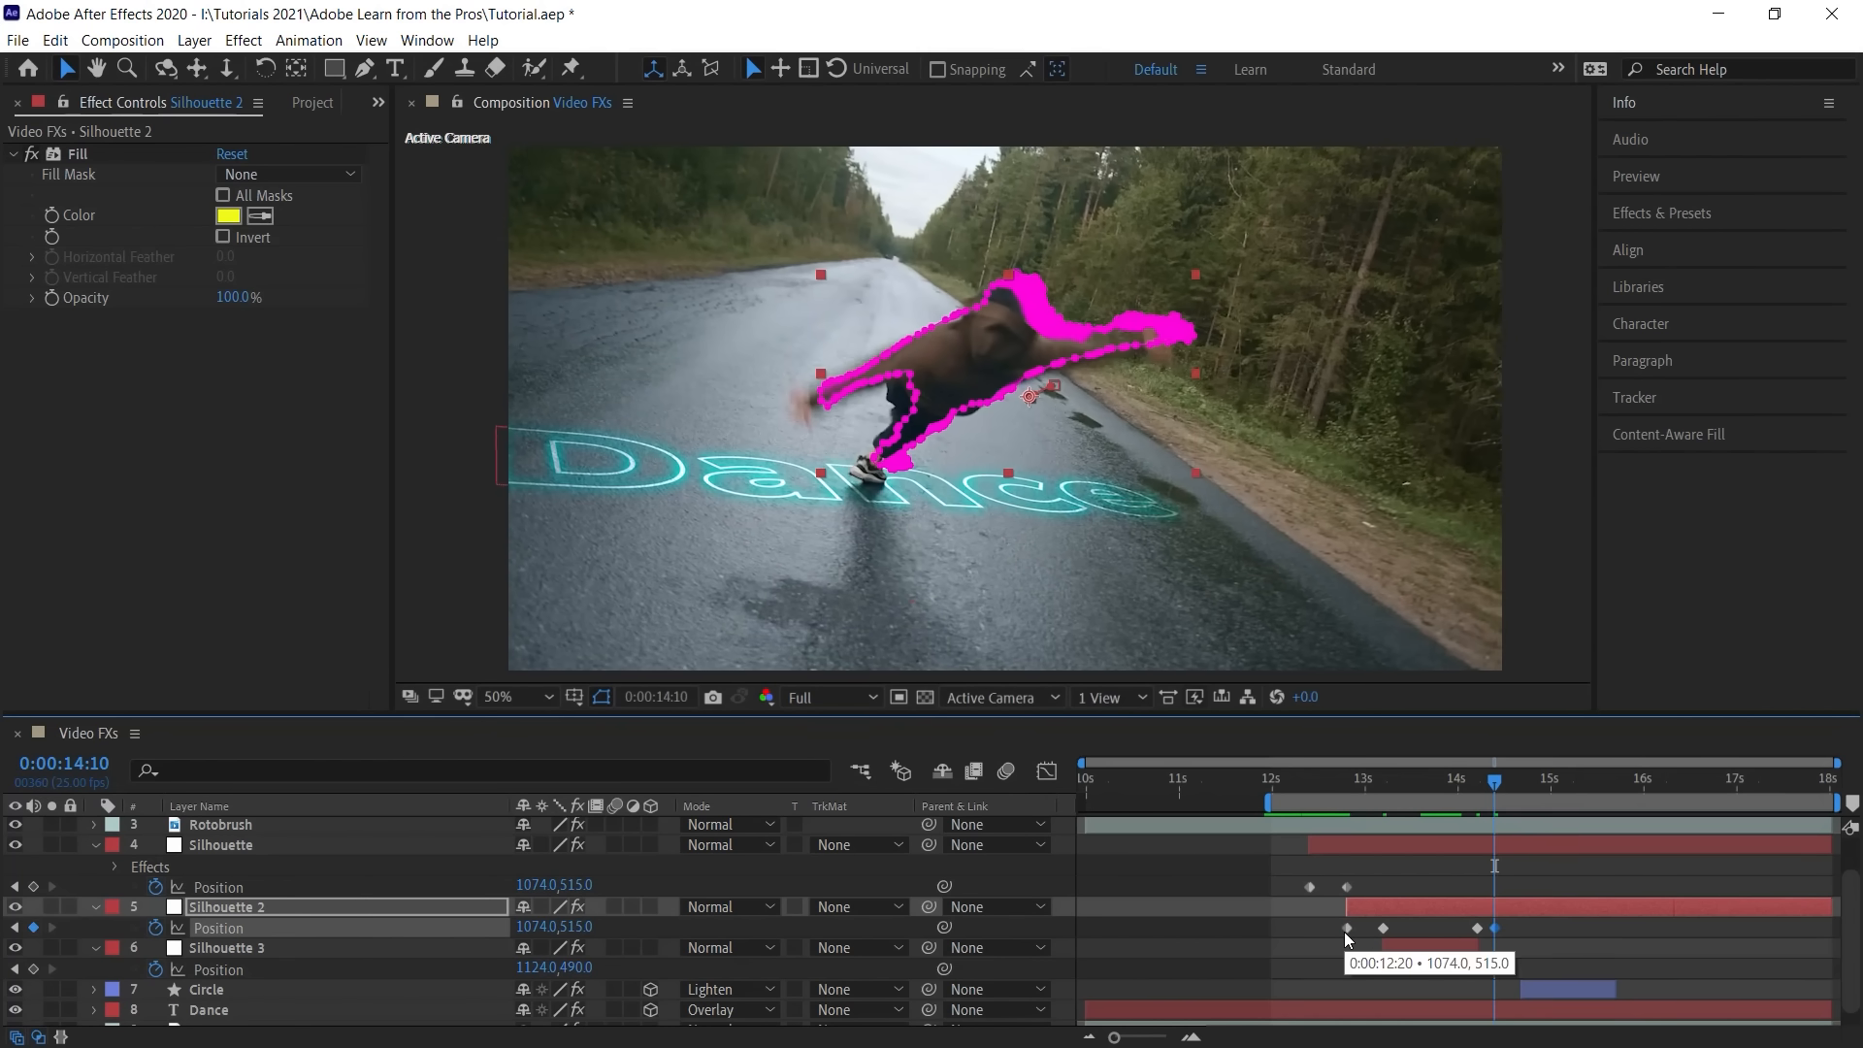
key(alt+bracketright)
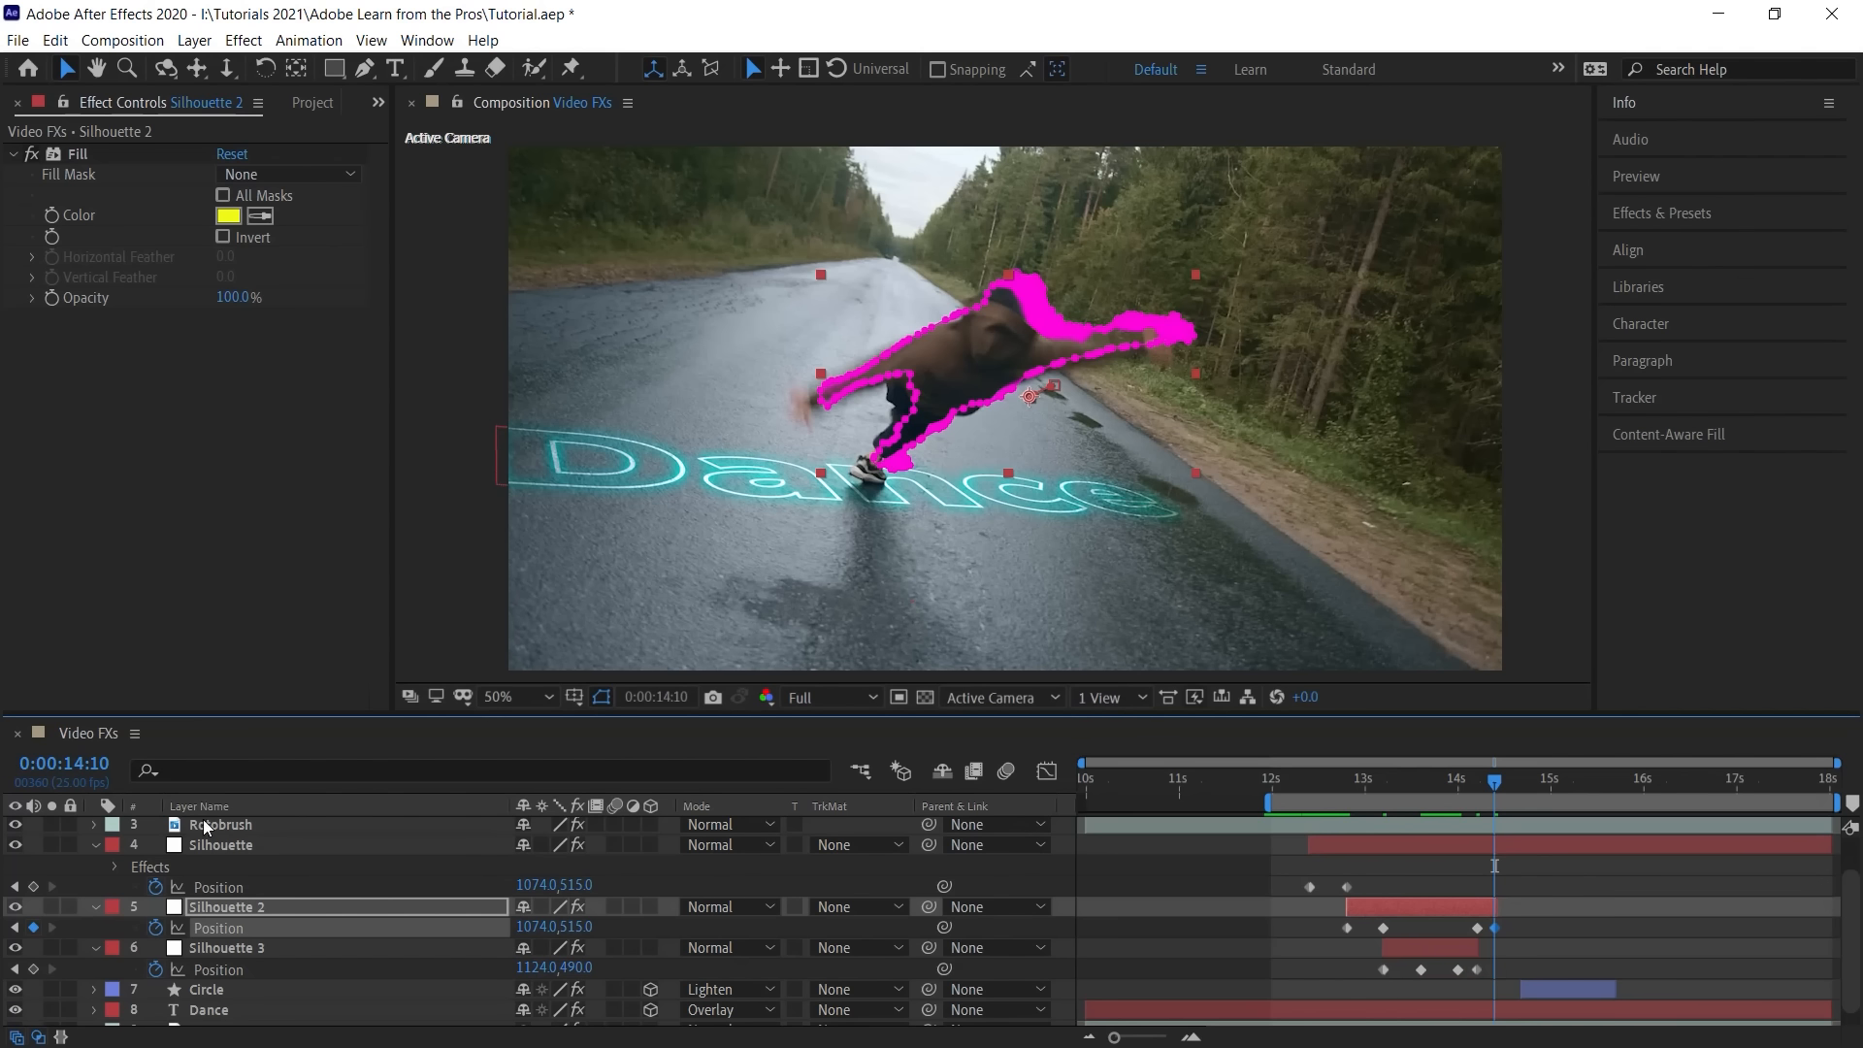
Step: Add a Position keyframe with the current value to the Silhouette layer at 0:00:14:10
click(242, 846)
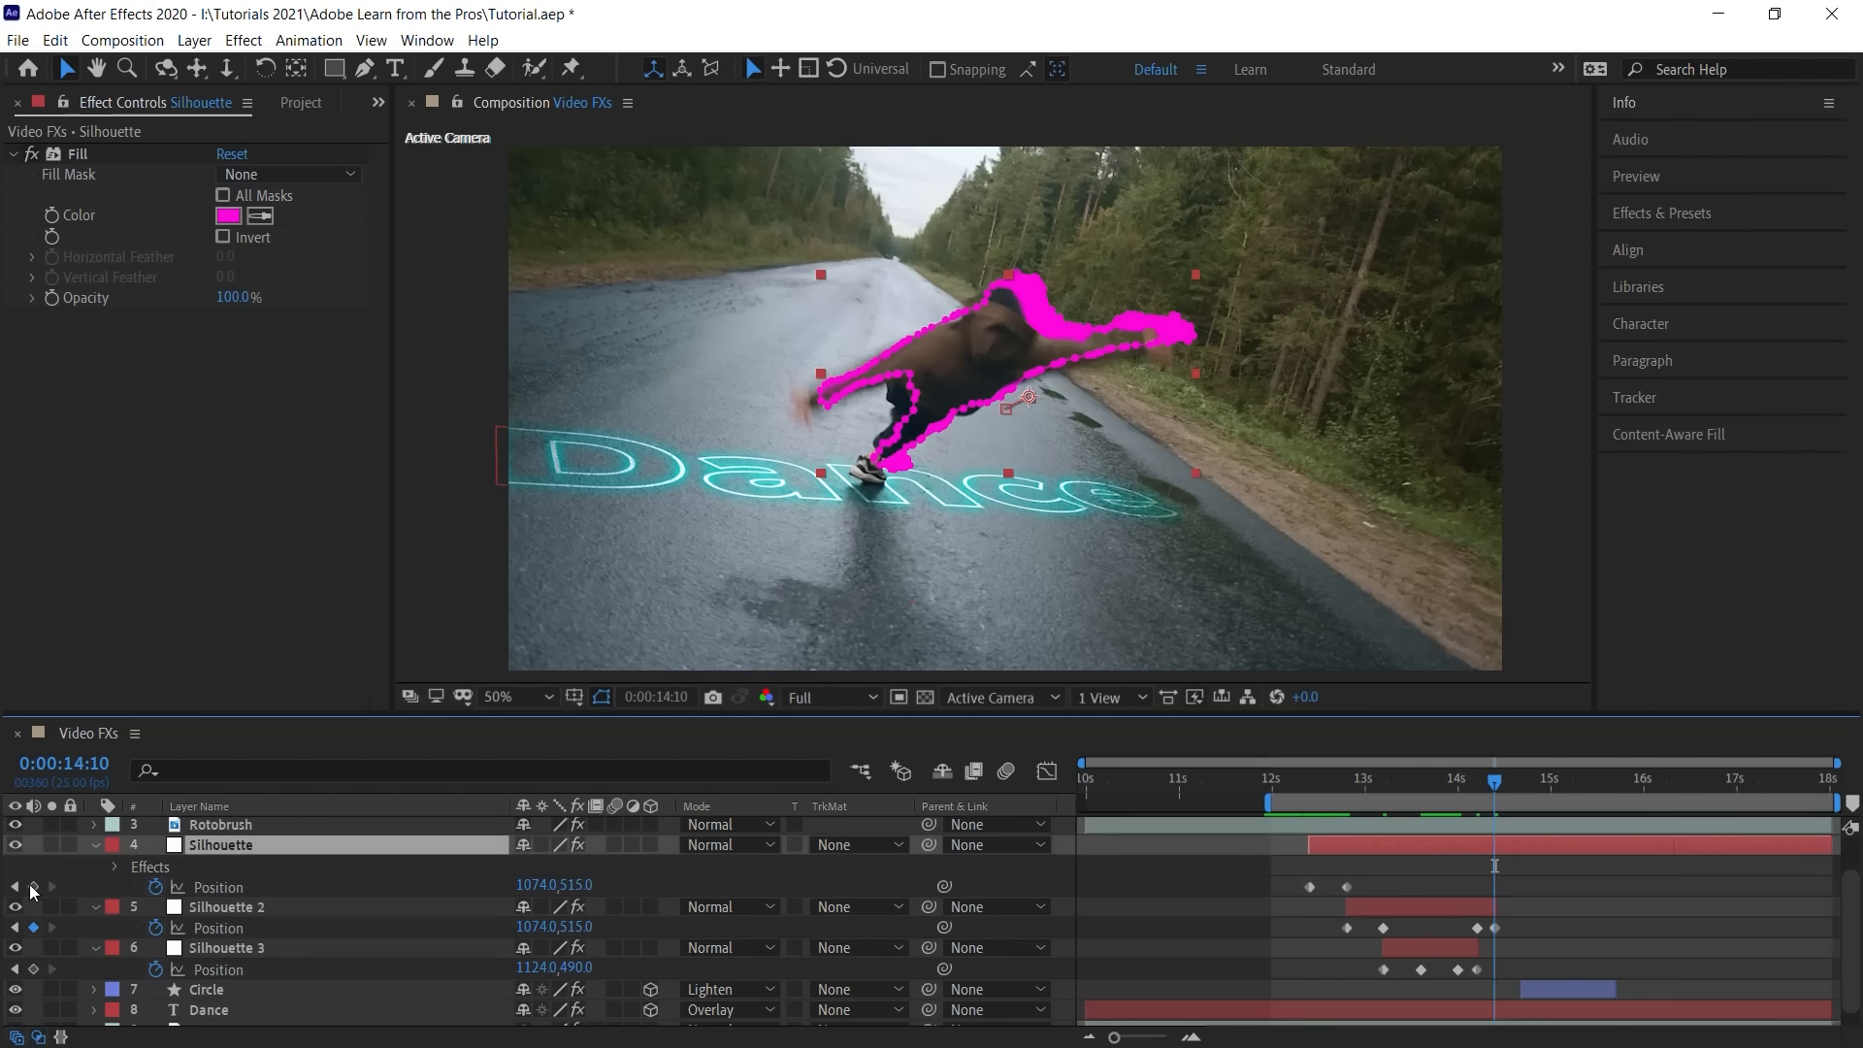
click(33, 886)
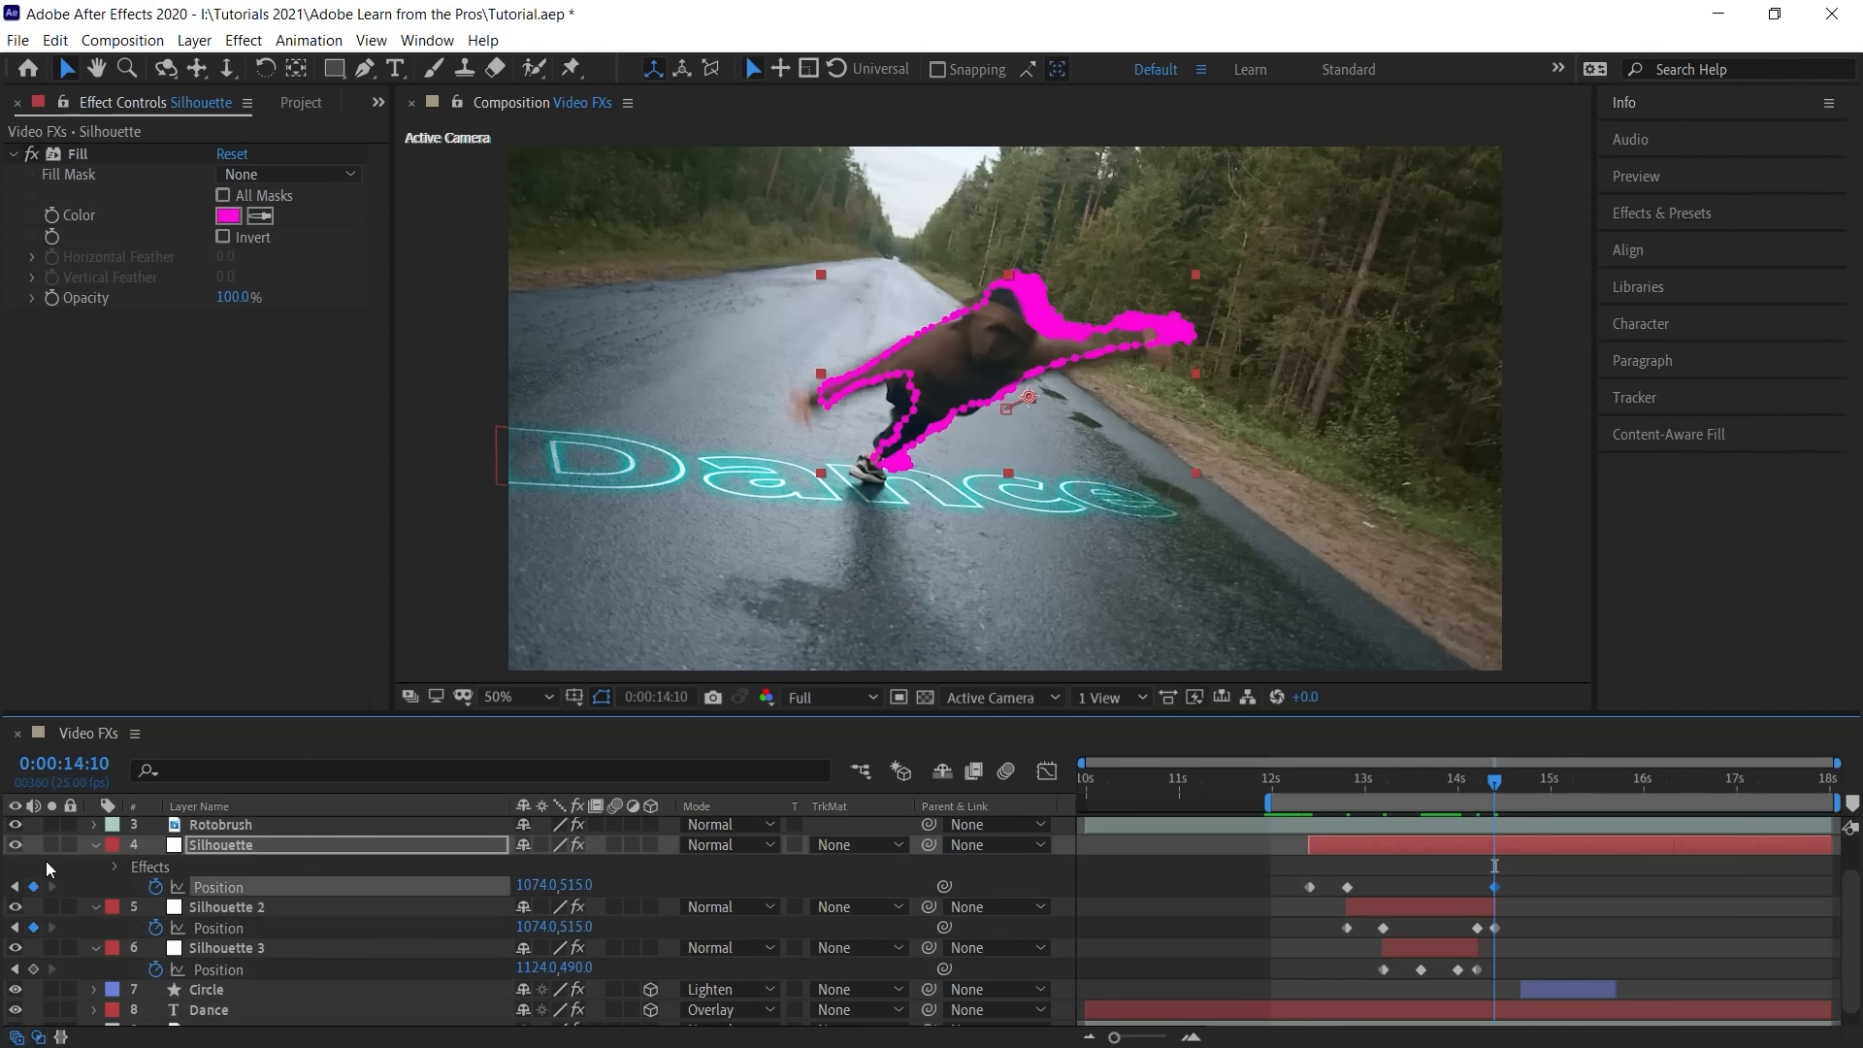
Step: Paste a copy of the Silhouette layer's first Position keyframe at 0:00:14:15 and trim the layer's out point to that time
key(Page_Down)
key(Page_Down)
key(Page_Down)
key(Page_Down)
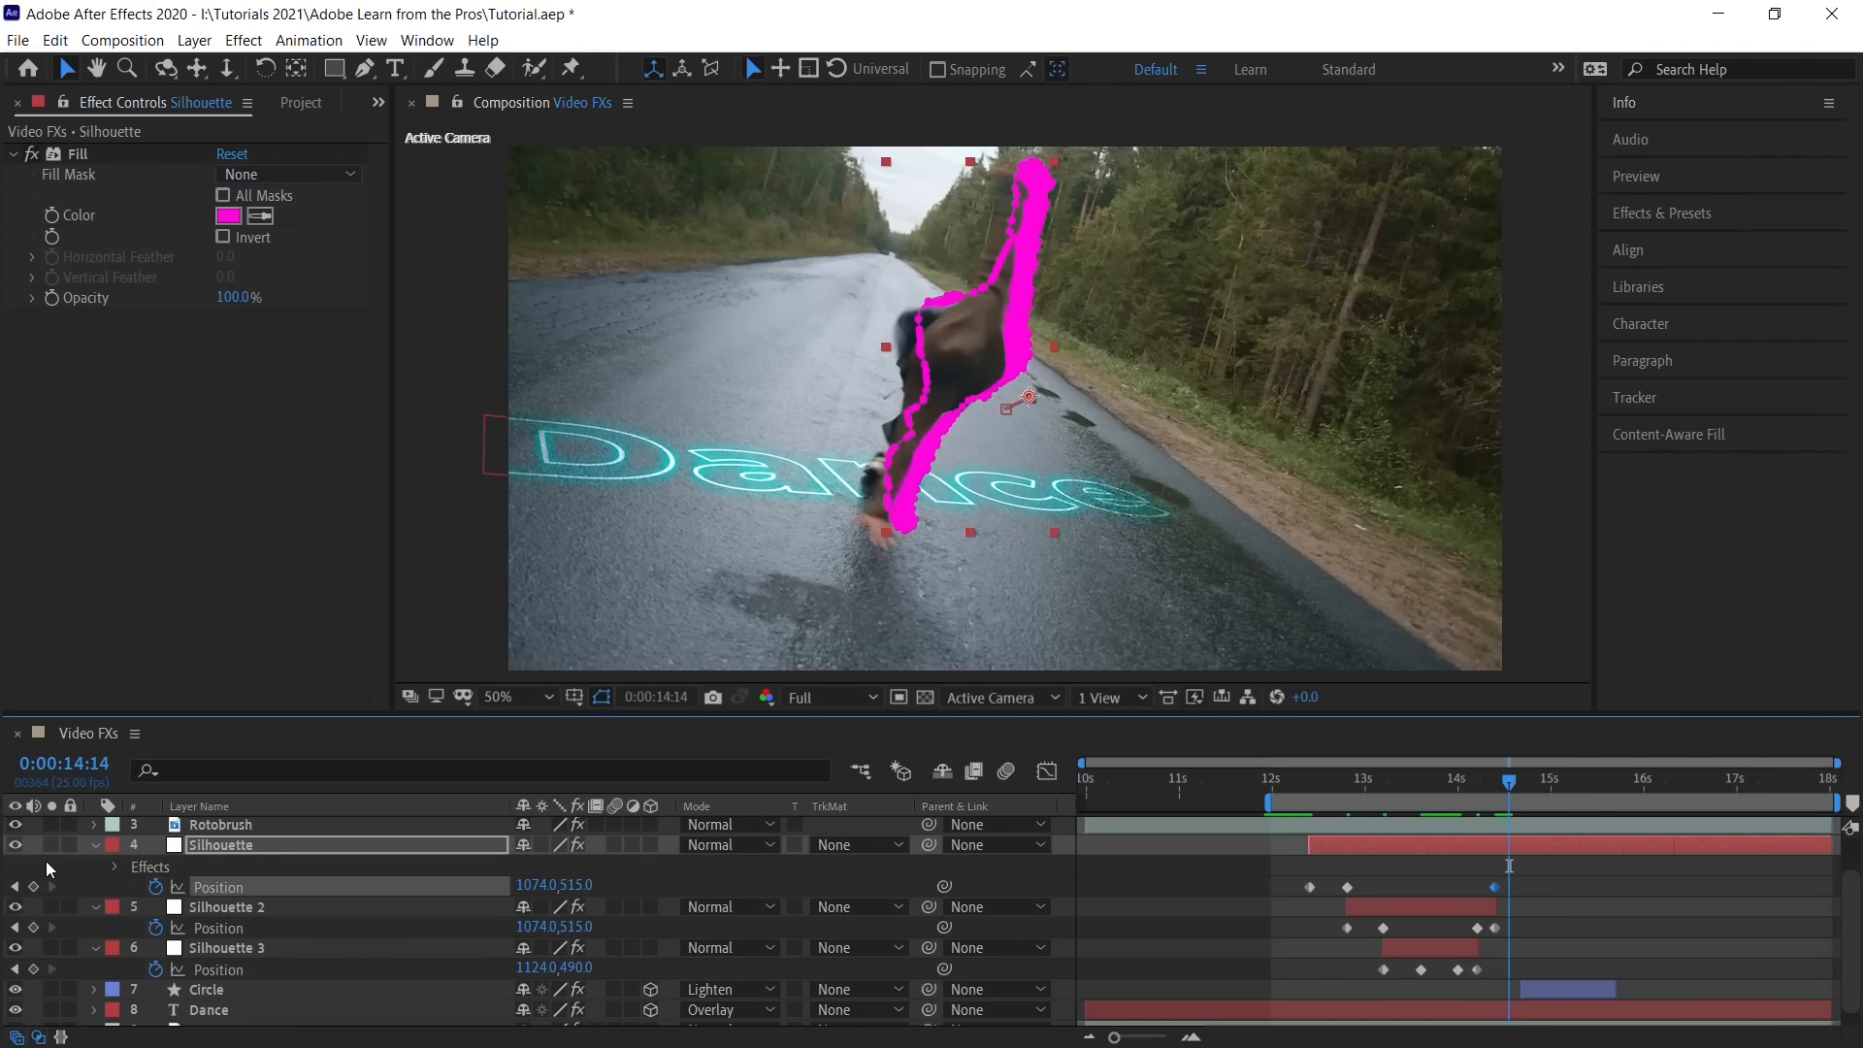
key(Page_Down)
click(1307, 886)
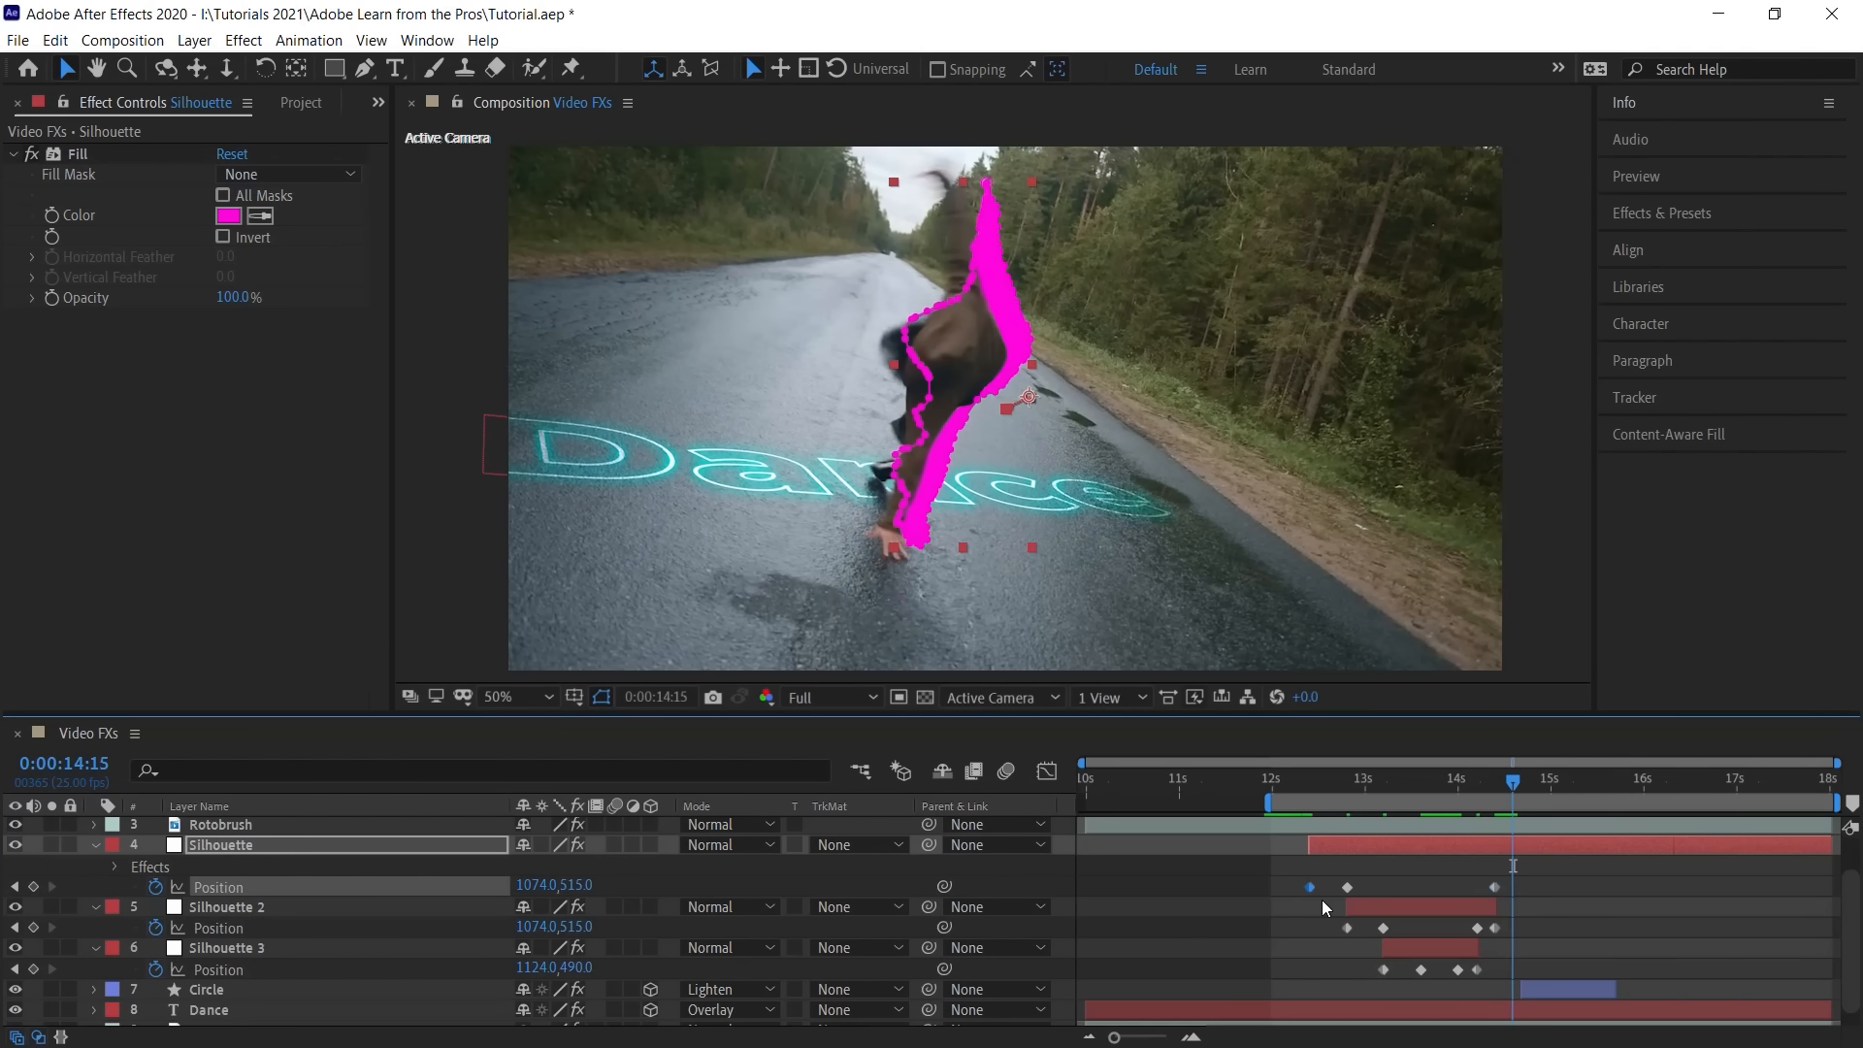
key(ctrl+v)
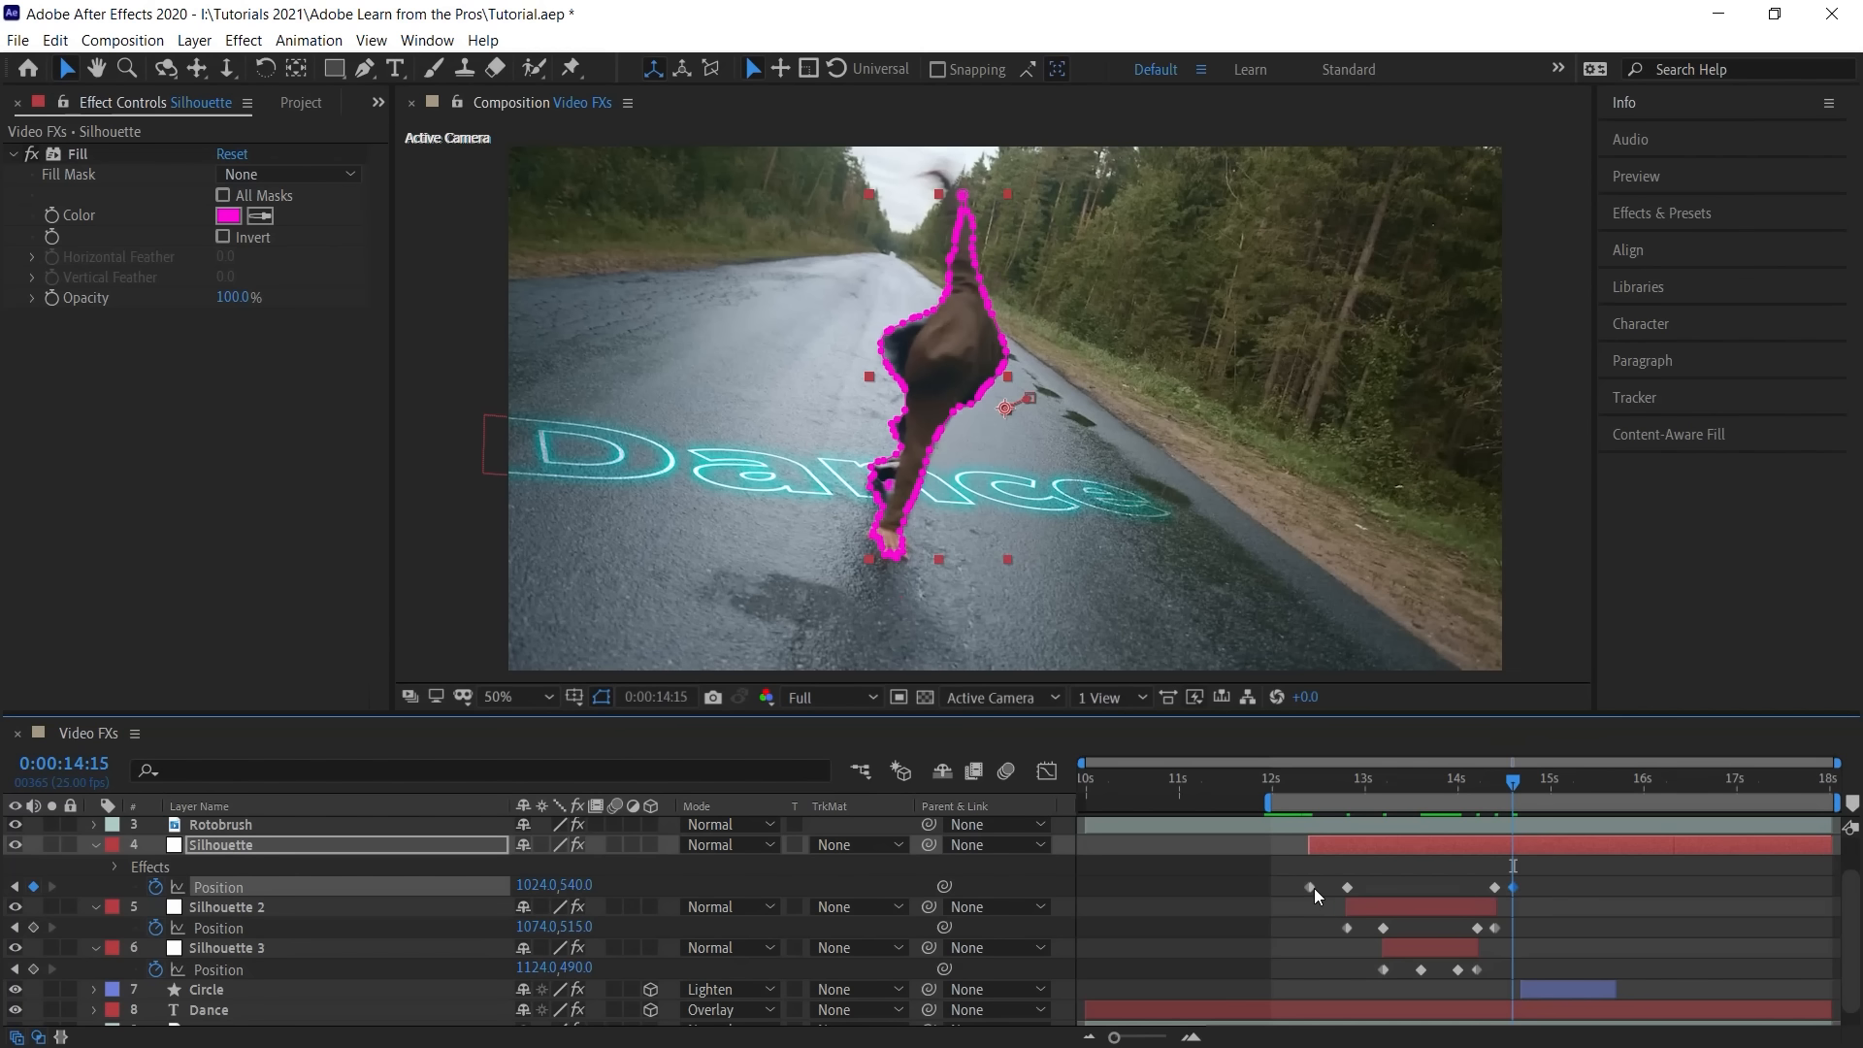
key(alt+bracketright)
Step: Apply Easy Ease to all Position keyframes of the three silhouette layers and preview the animation from about 0:00:12:00
drag(1562, 878, 1271, 974)
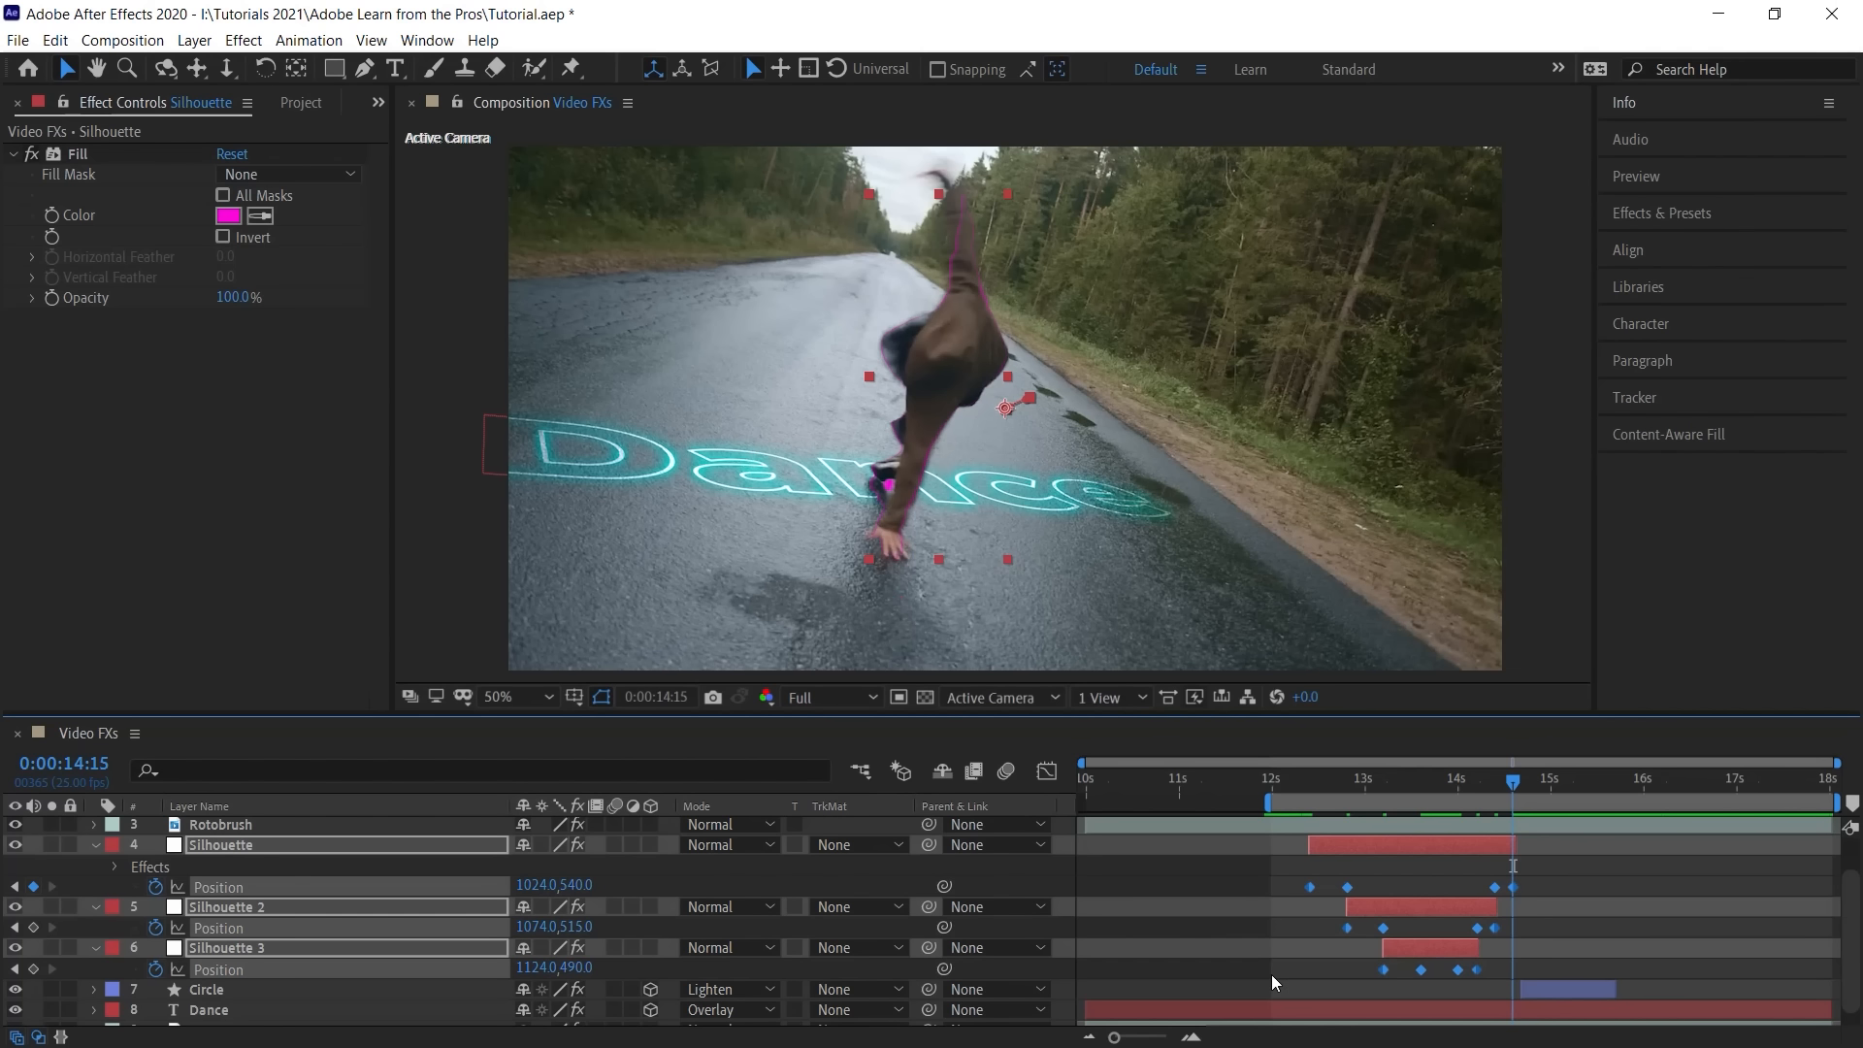
key(F9)
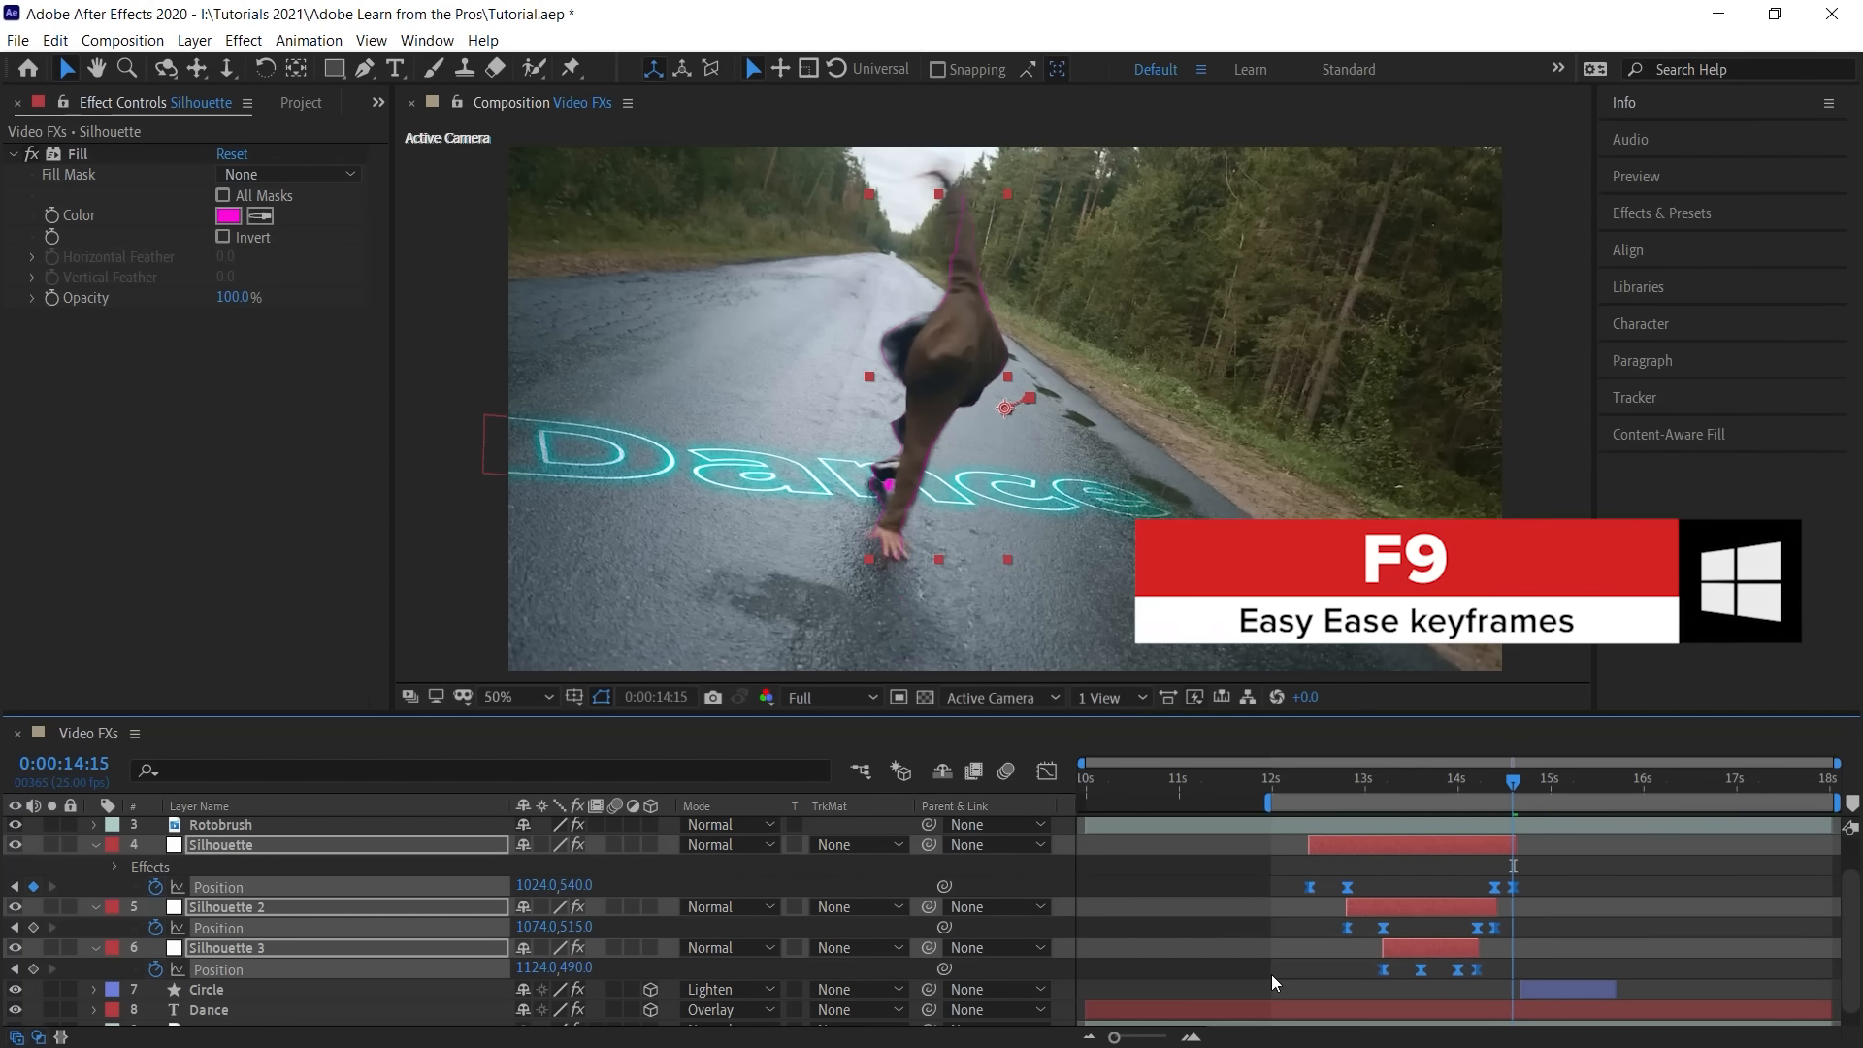
click(1271, 782)
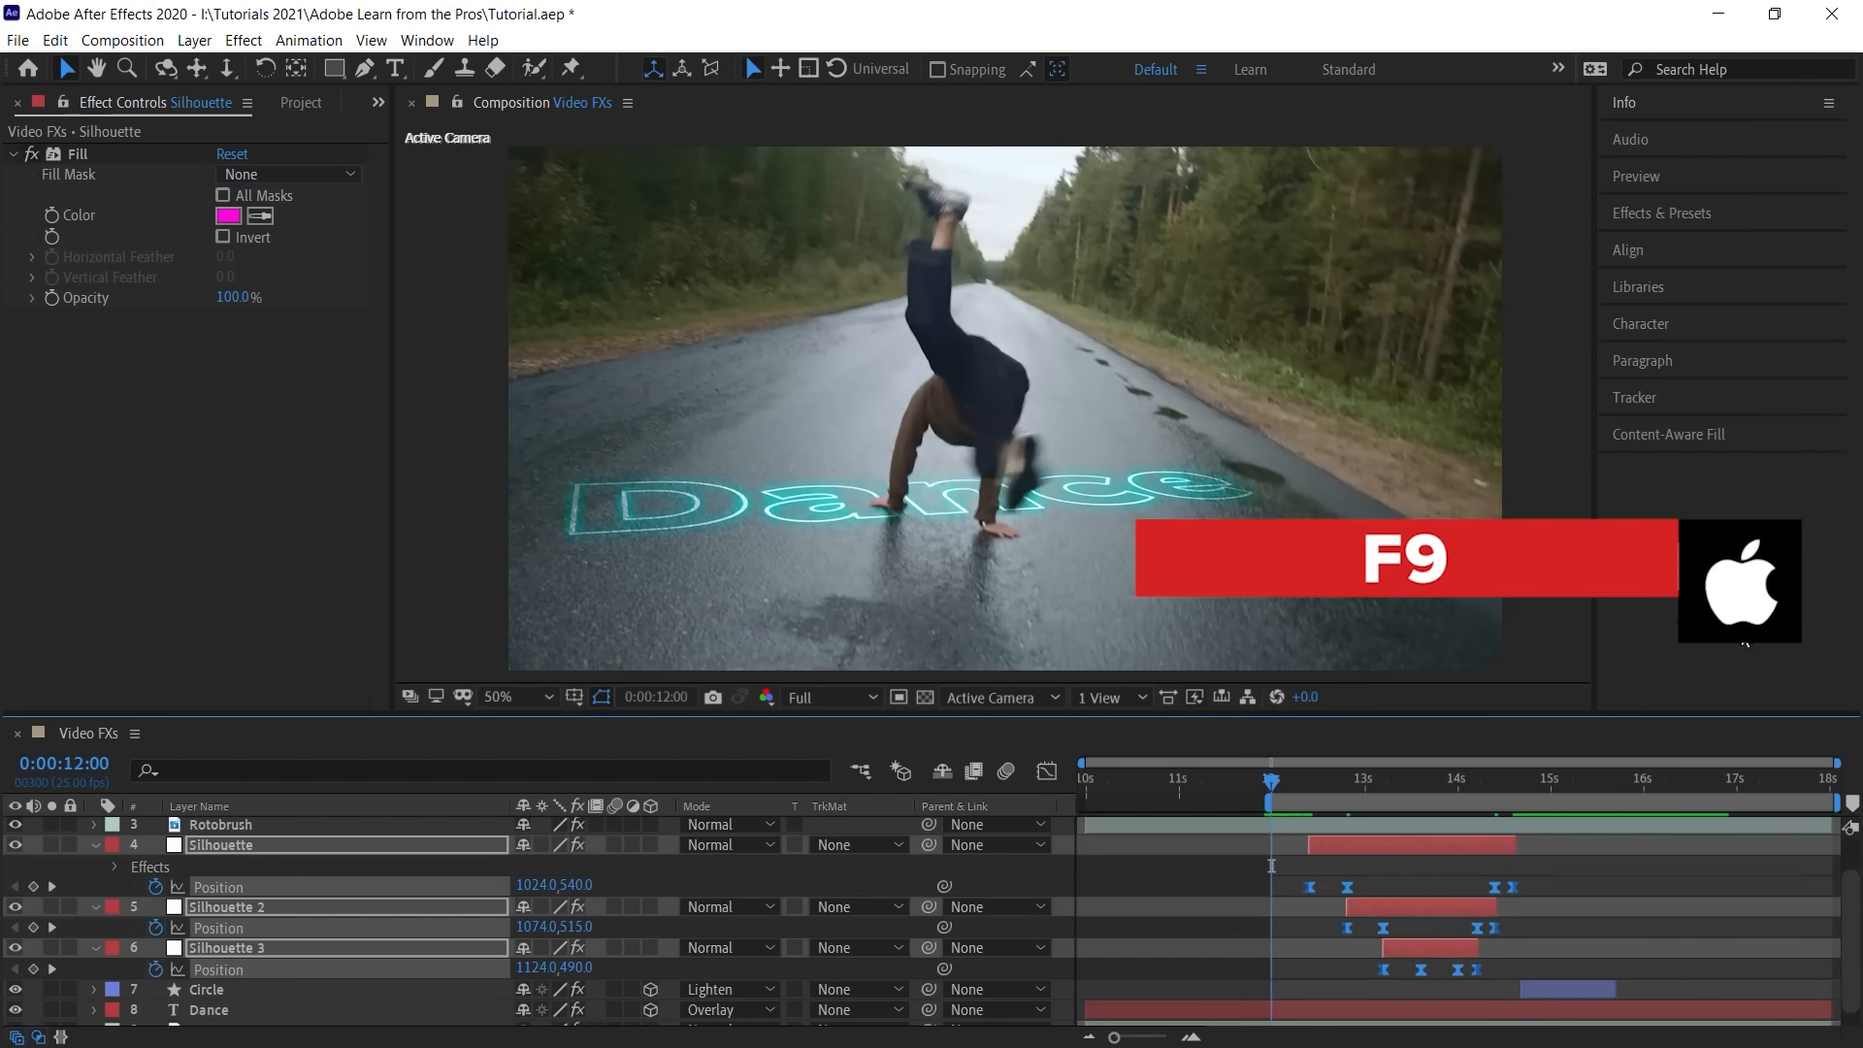
key(space)
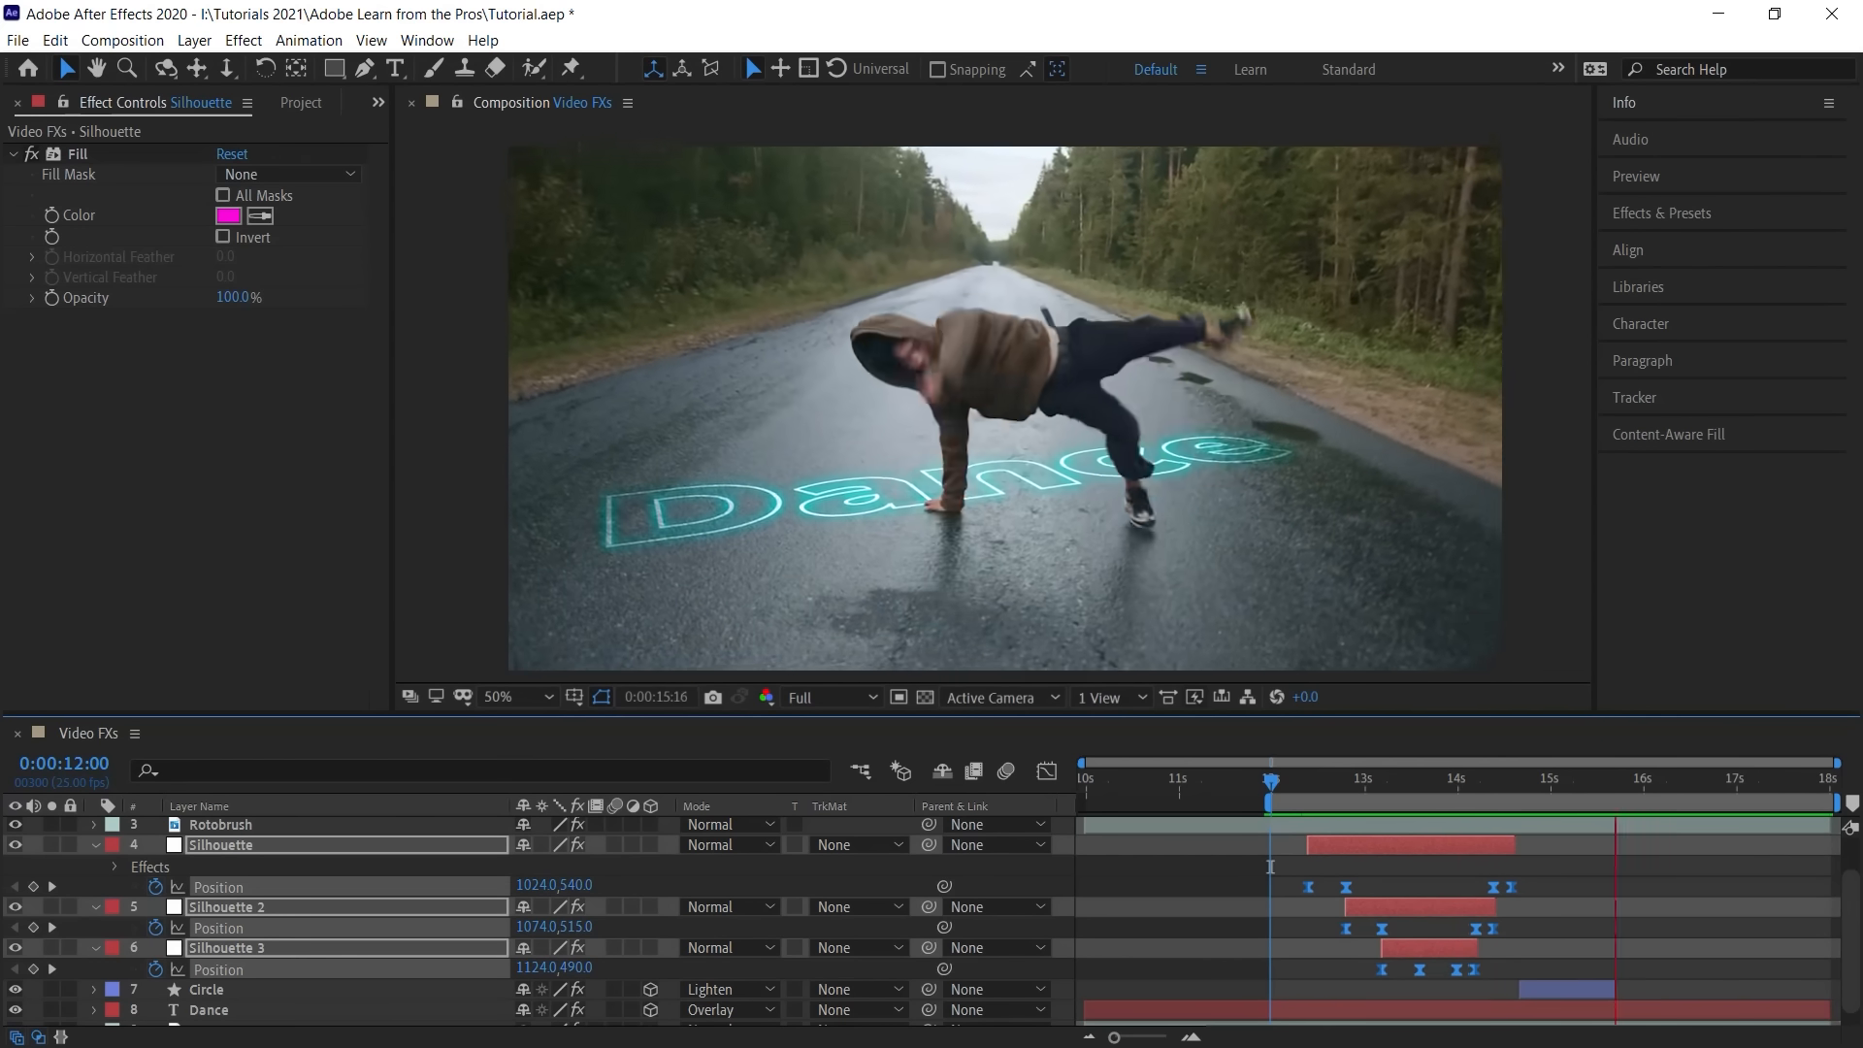
click(1275, 782)
key(space)
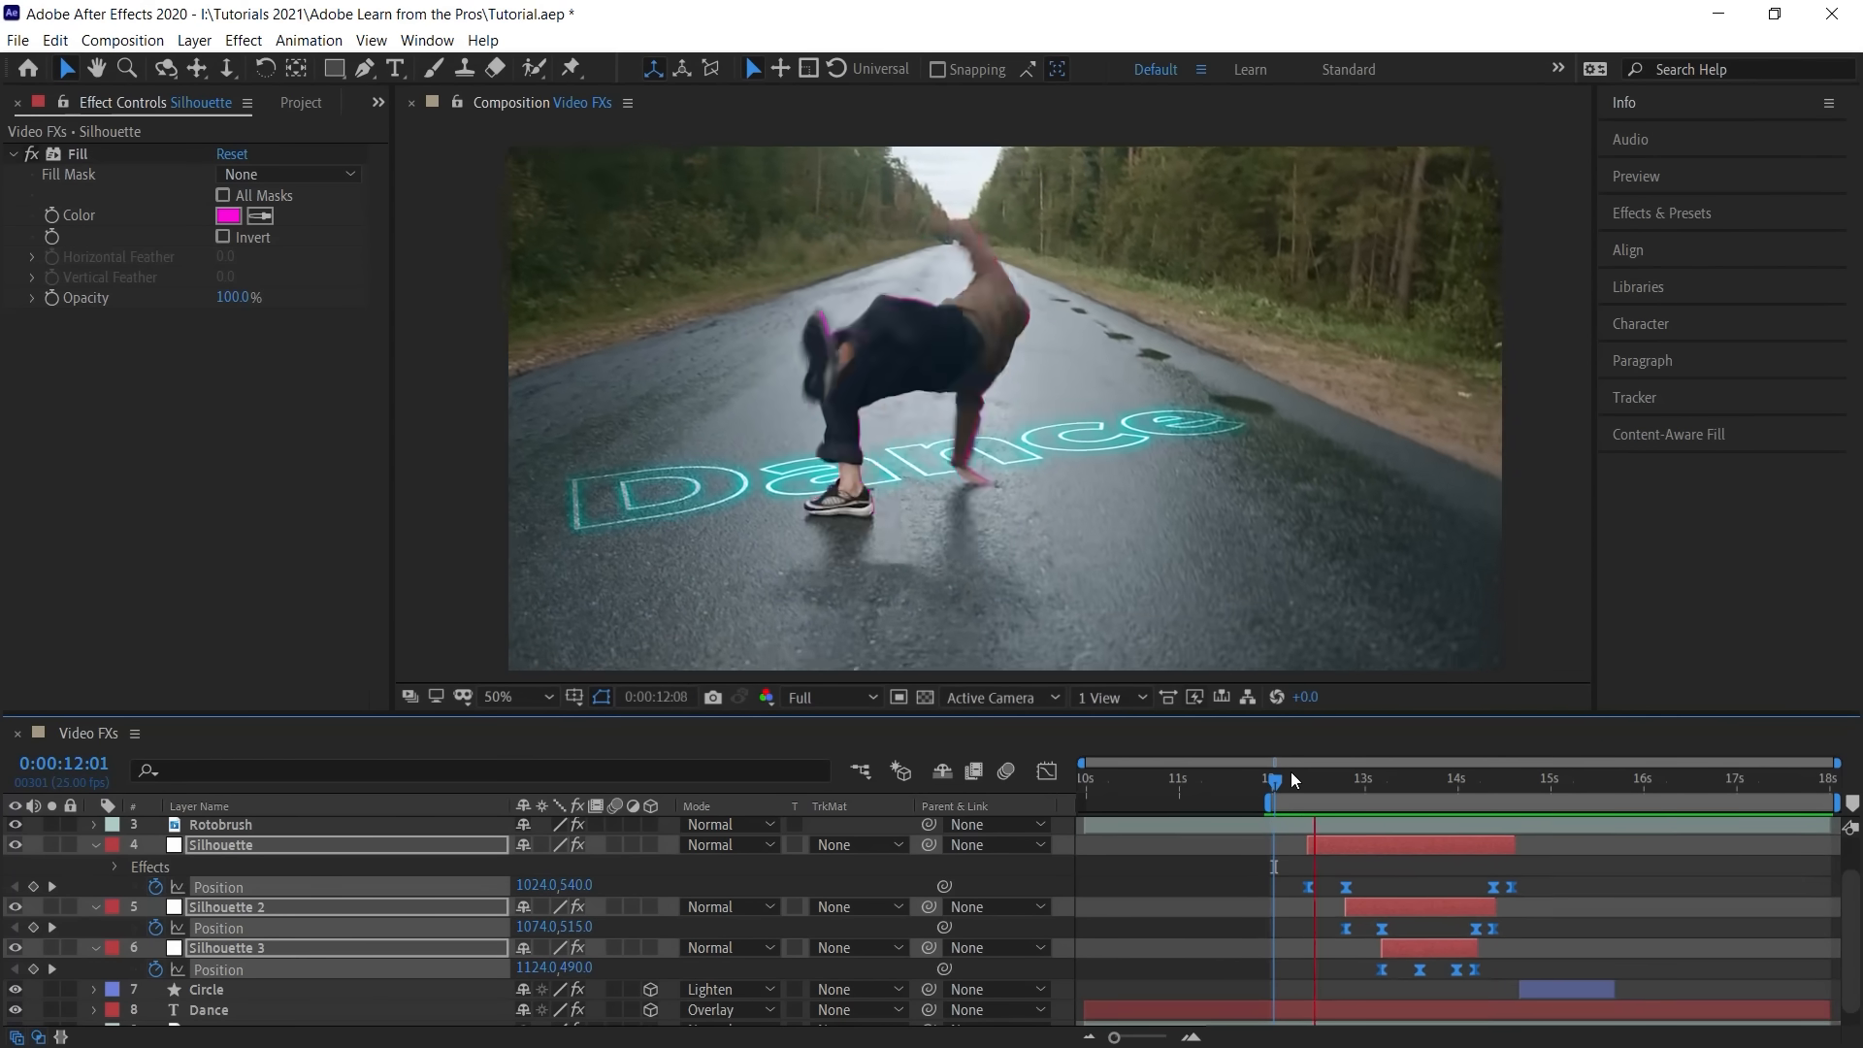
key(space)
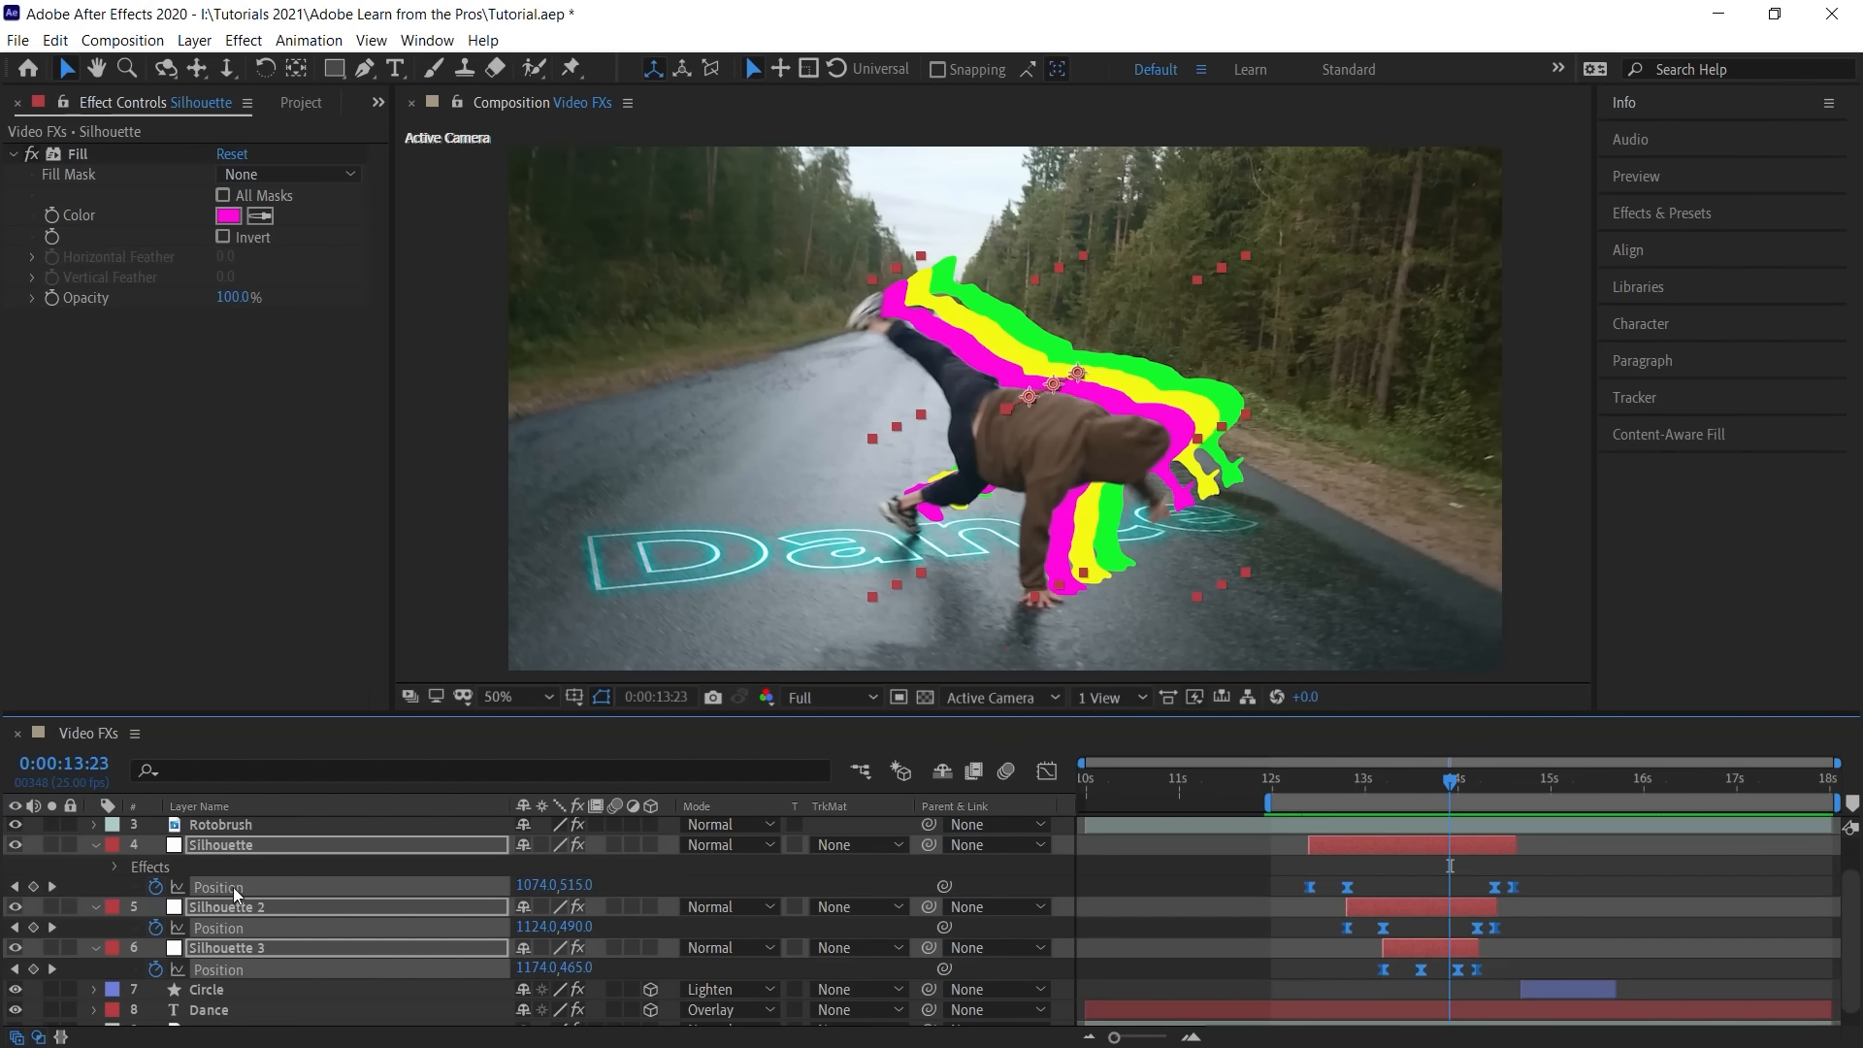
Step: Set the blending mode of the Silhouette, Silhouette 2 and Silhouette 3 layers to Overlay and preview the animation from 0:00:12:02
click(225, 845)
ctrl+click(250, 909)
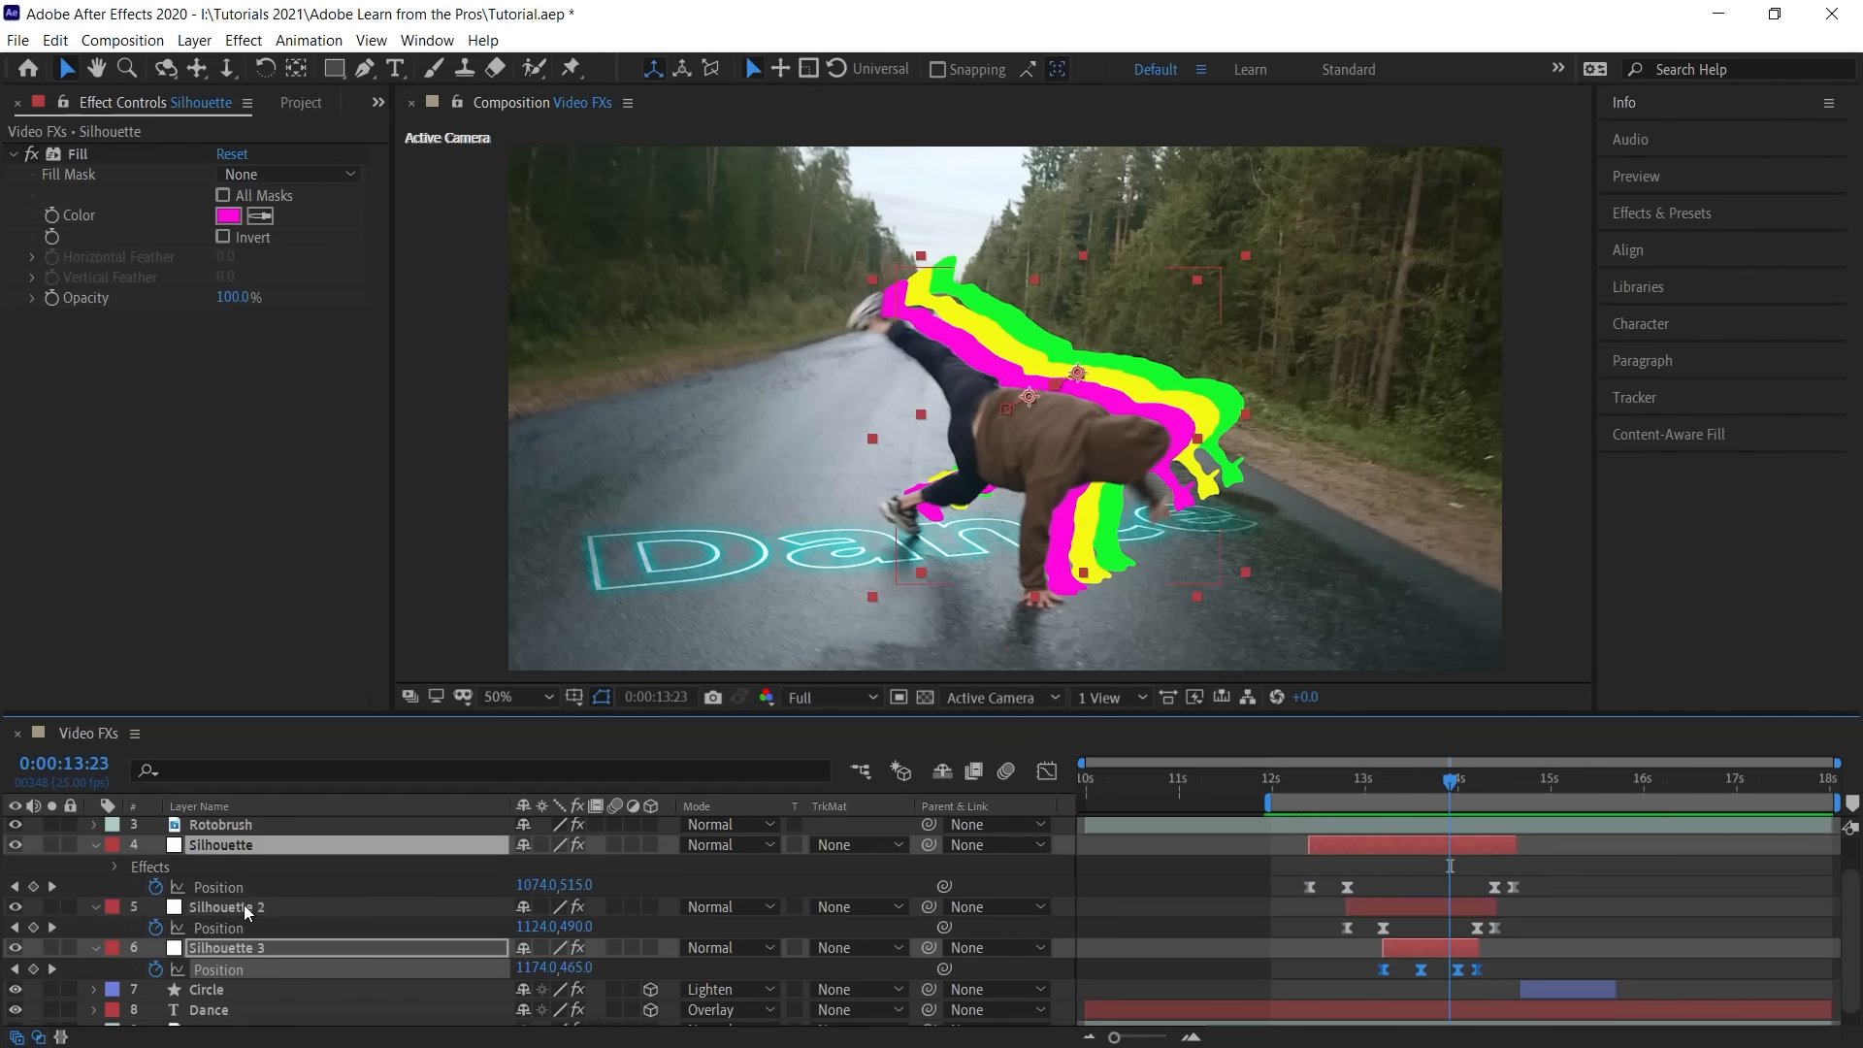
ctrl+click(248, 908)
ctrl+click(257, 949)
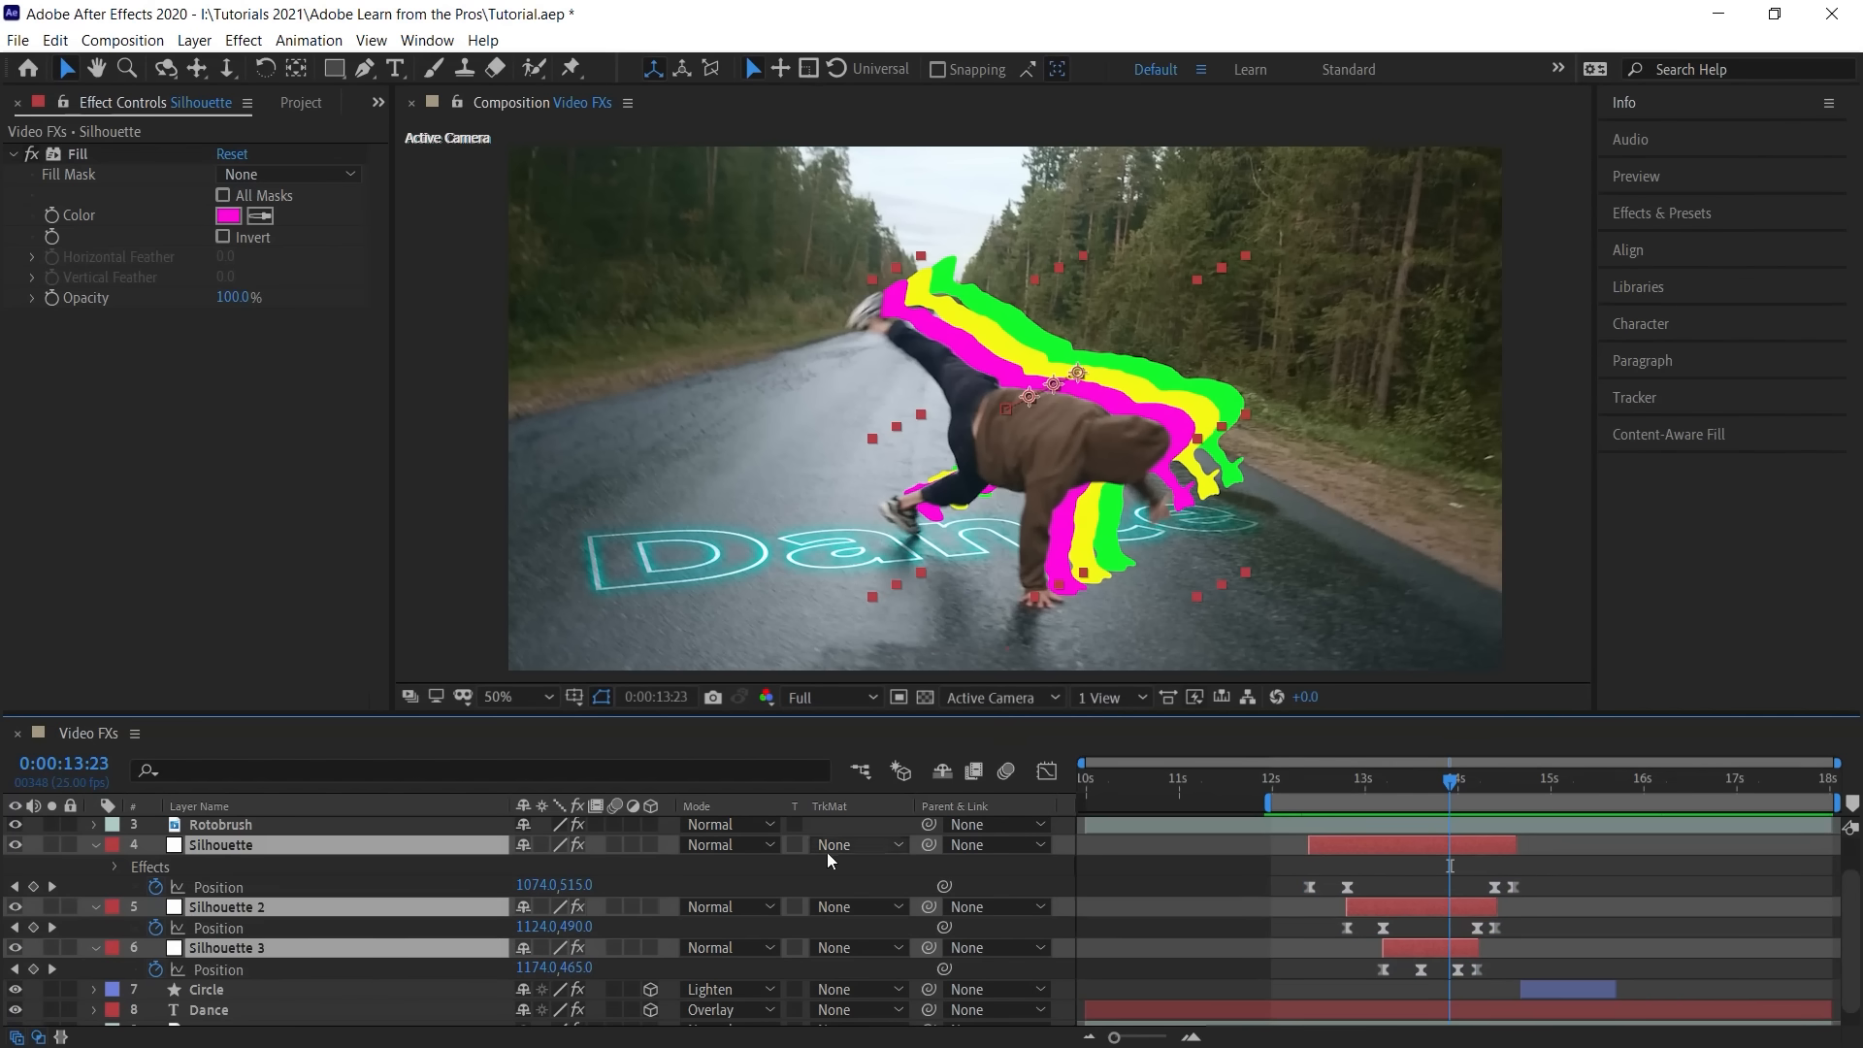
click(740, 844)
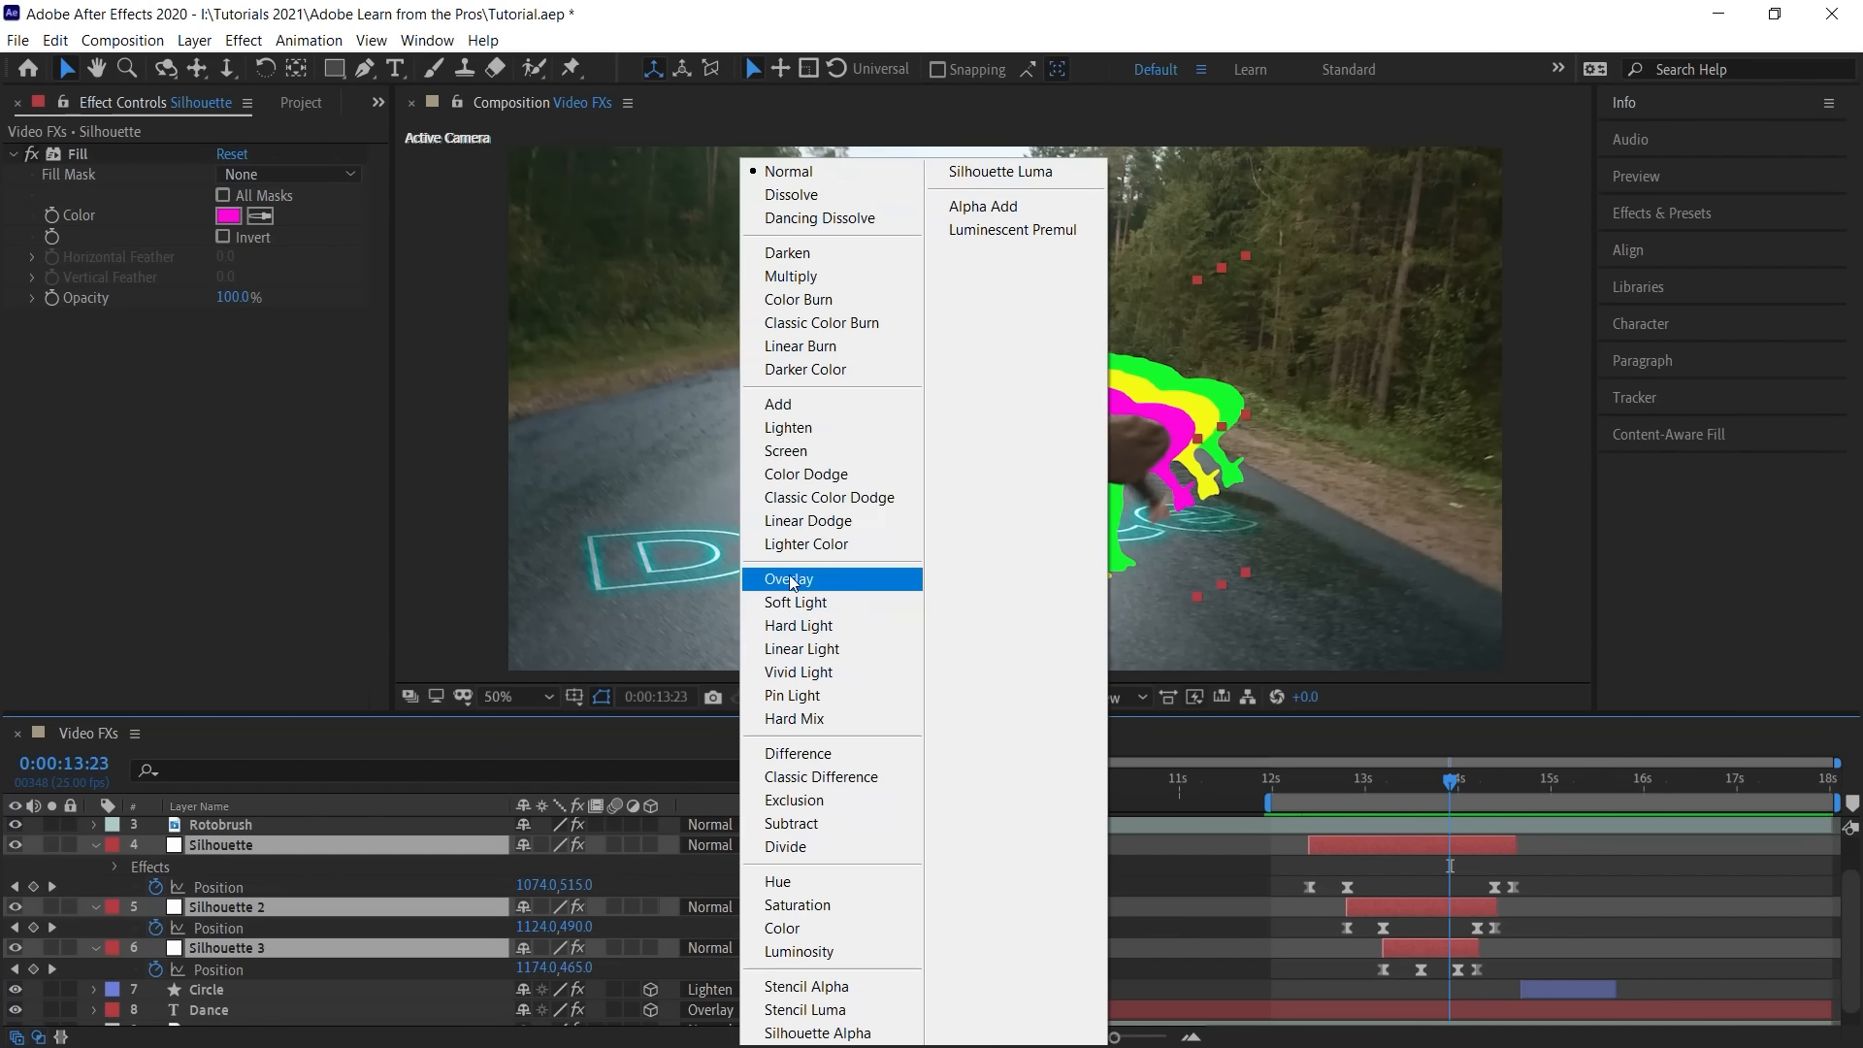
click(836, 589)
click(1282, 781)
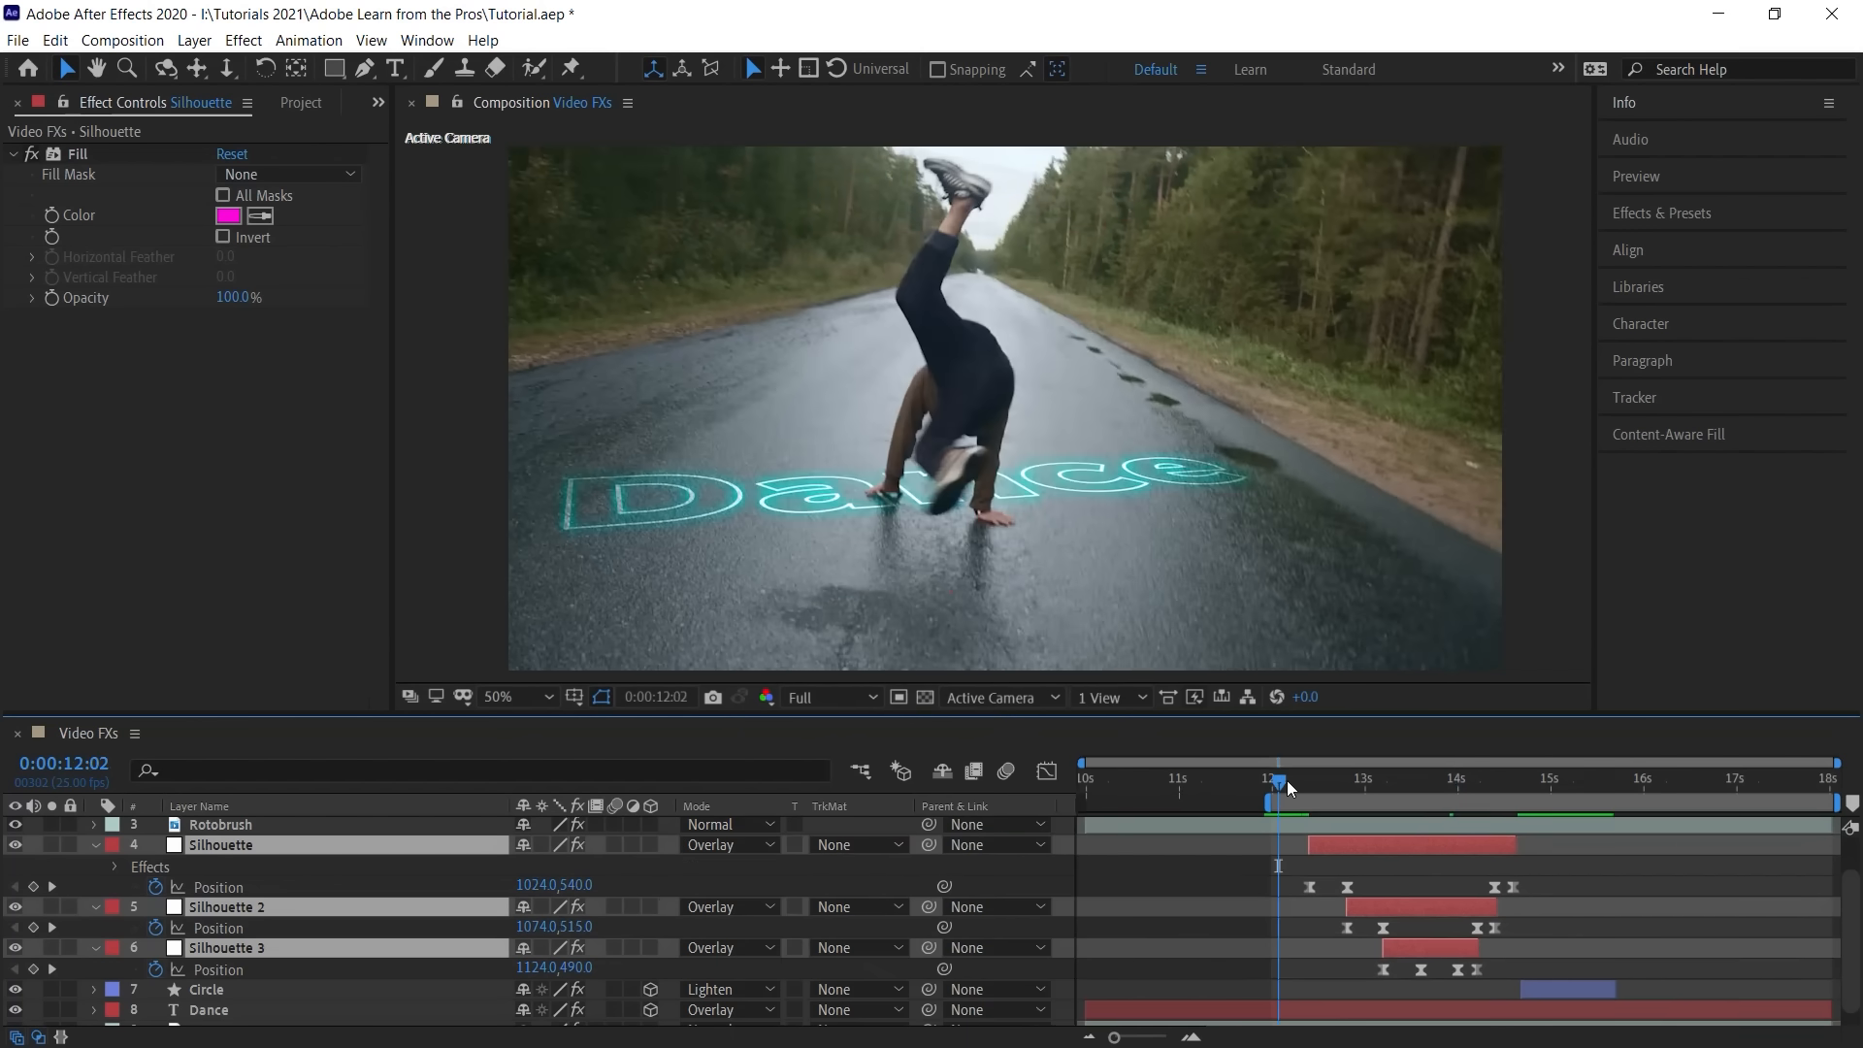
key(space)
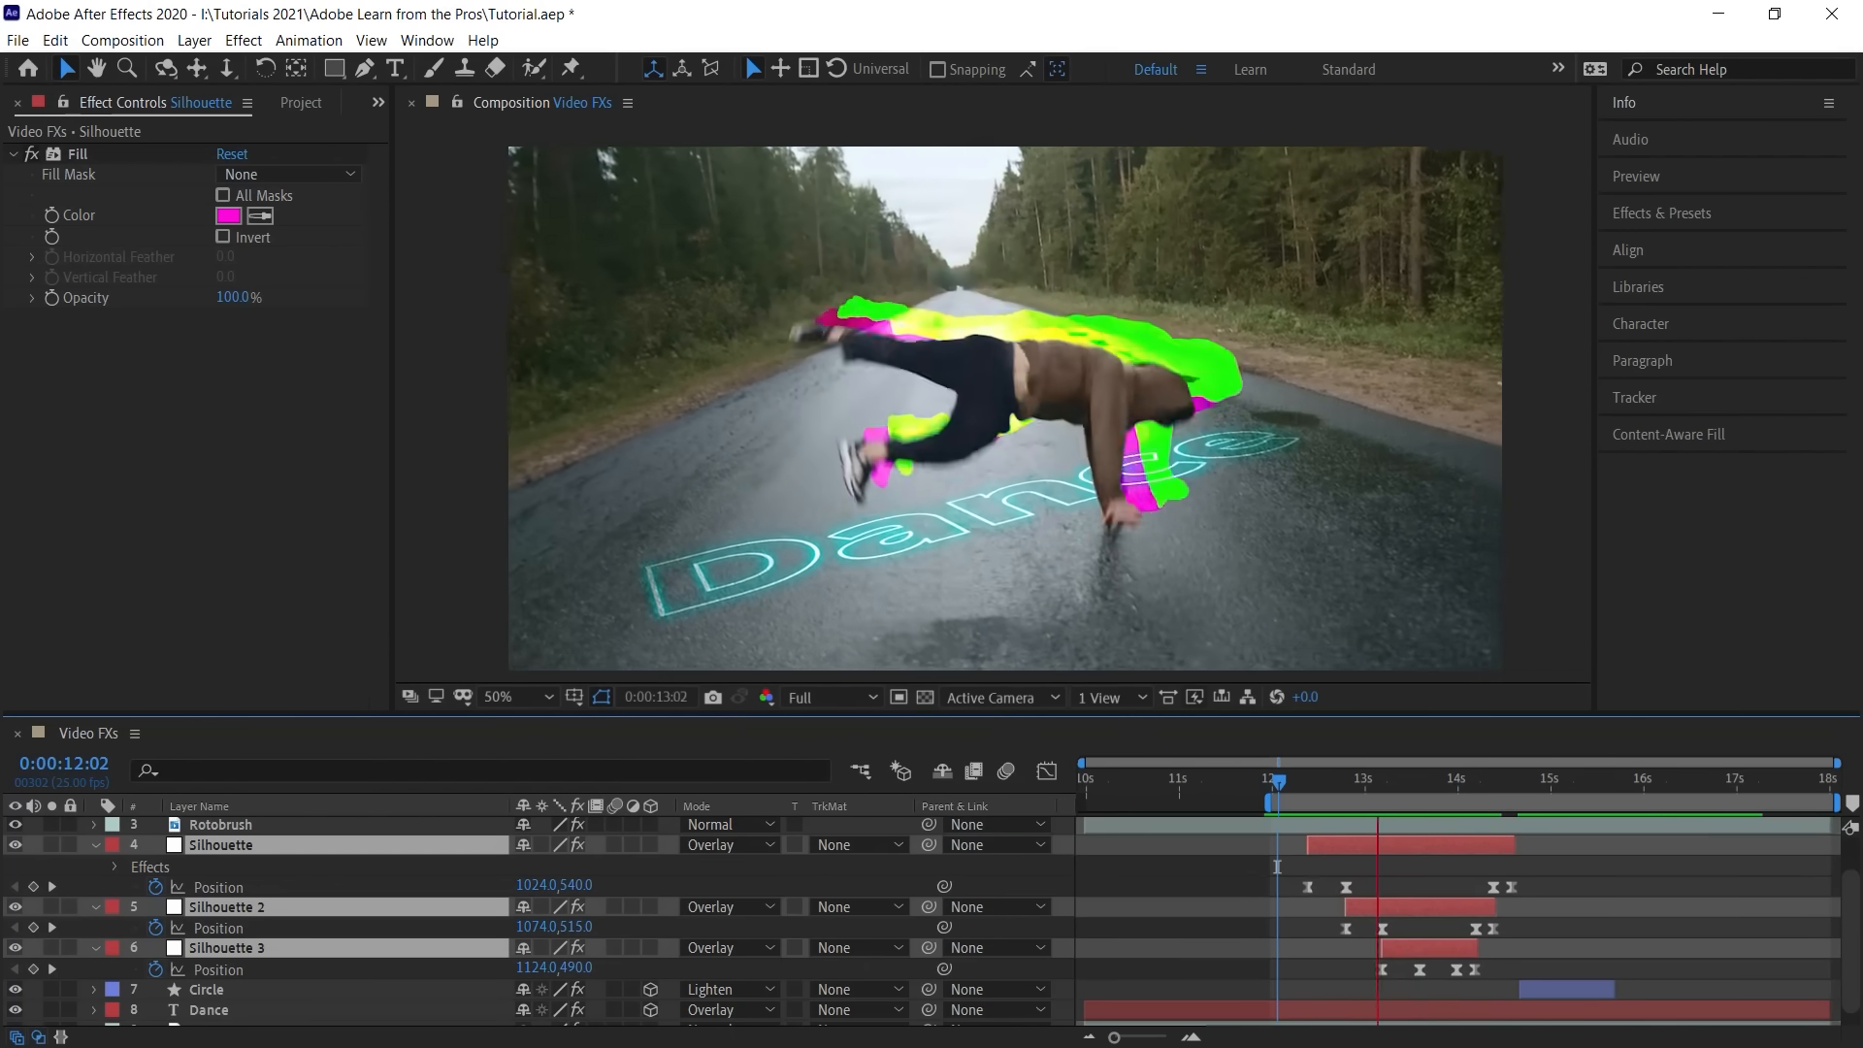